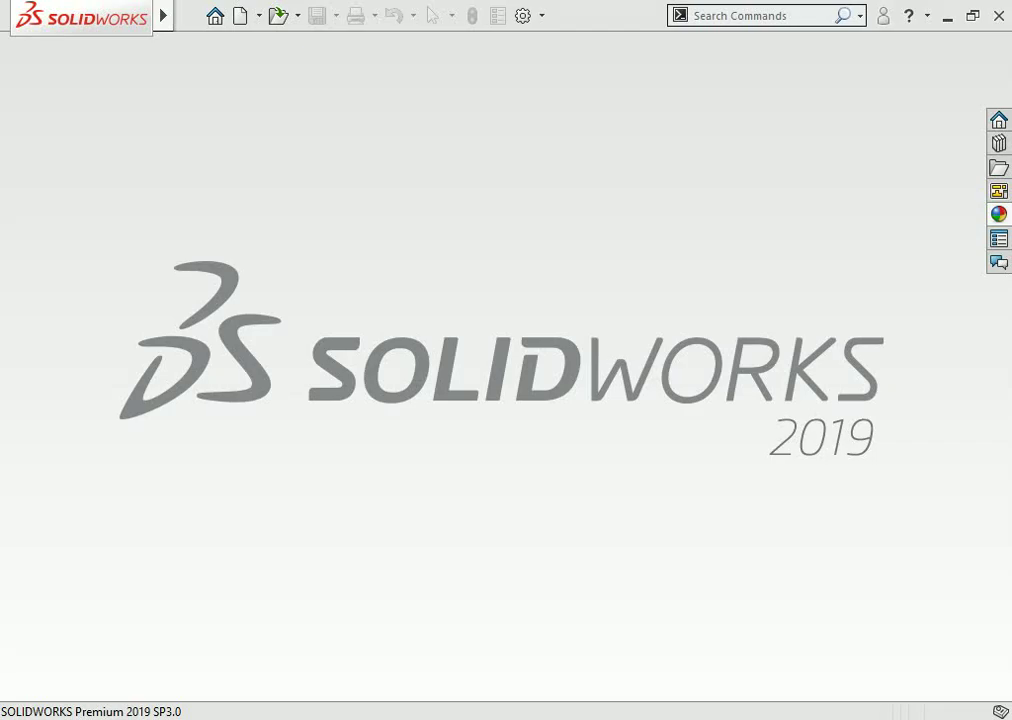
# Step: Create a new part and draw a center rectangle from the origin on the Top Plane
pyautogui.click(240, 15)
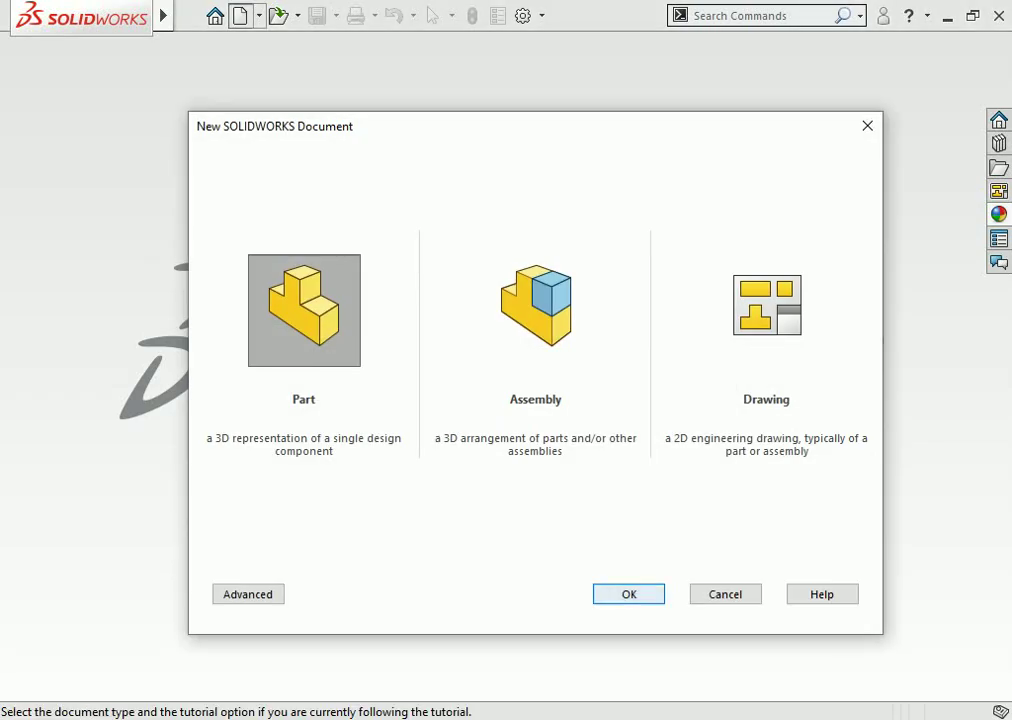
pyautogui.press('Return')
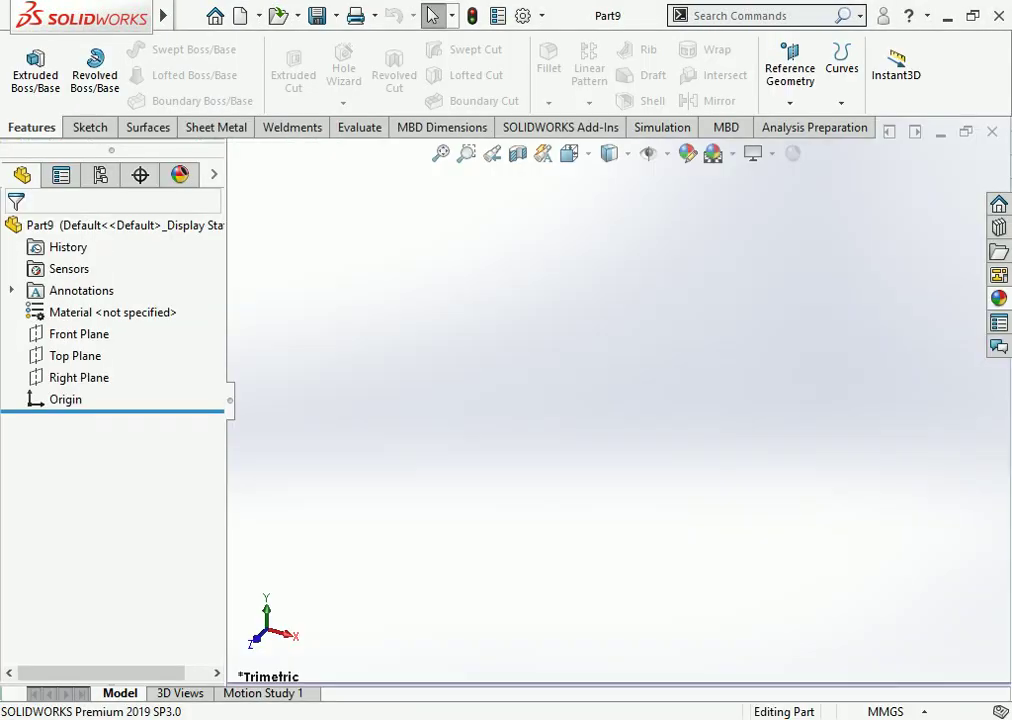
pyautogui.click(79, 377)
pyautogui.click(75, 355)
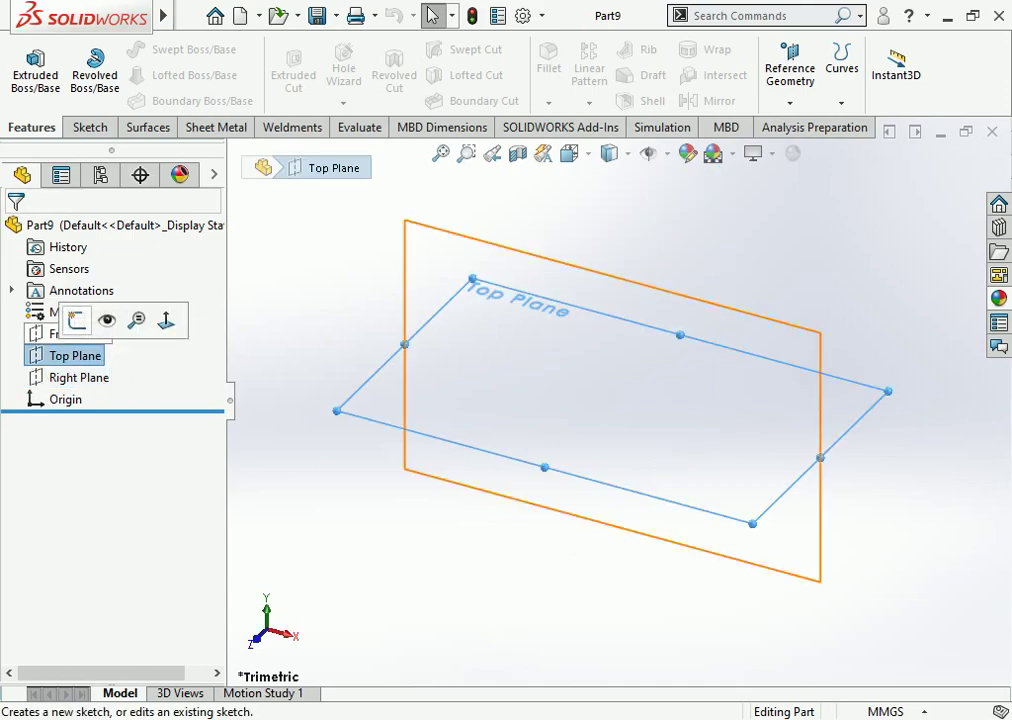
pyautogui.click(77, 319)
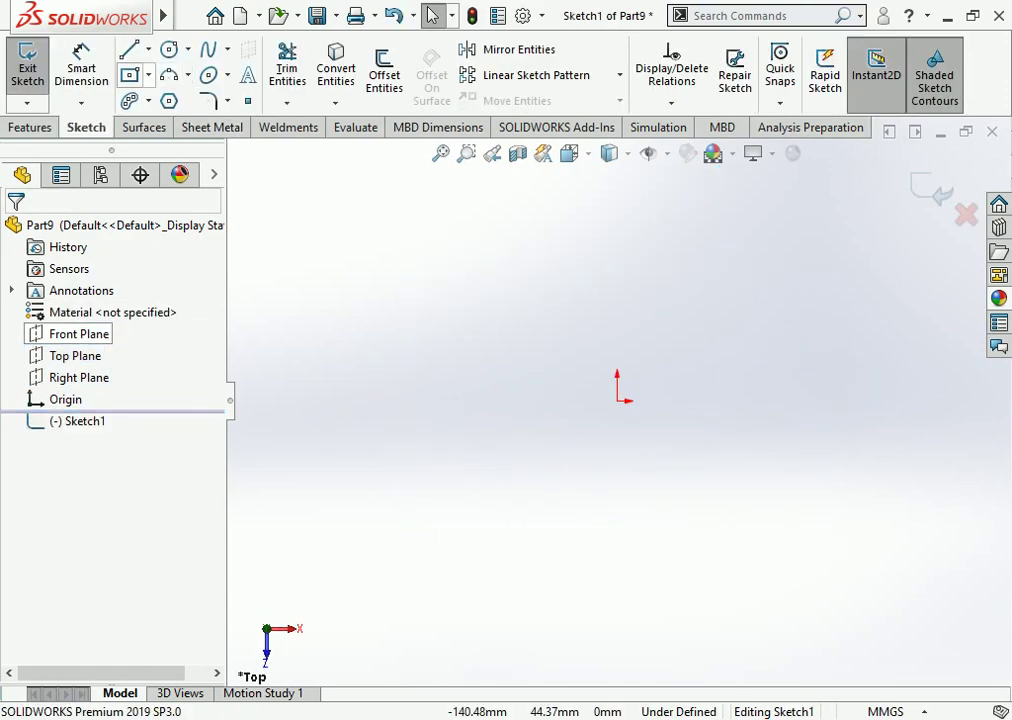
pyautogui.click(617, 400)
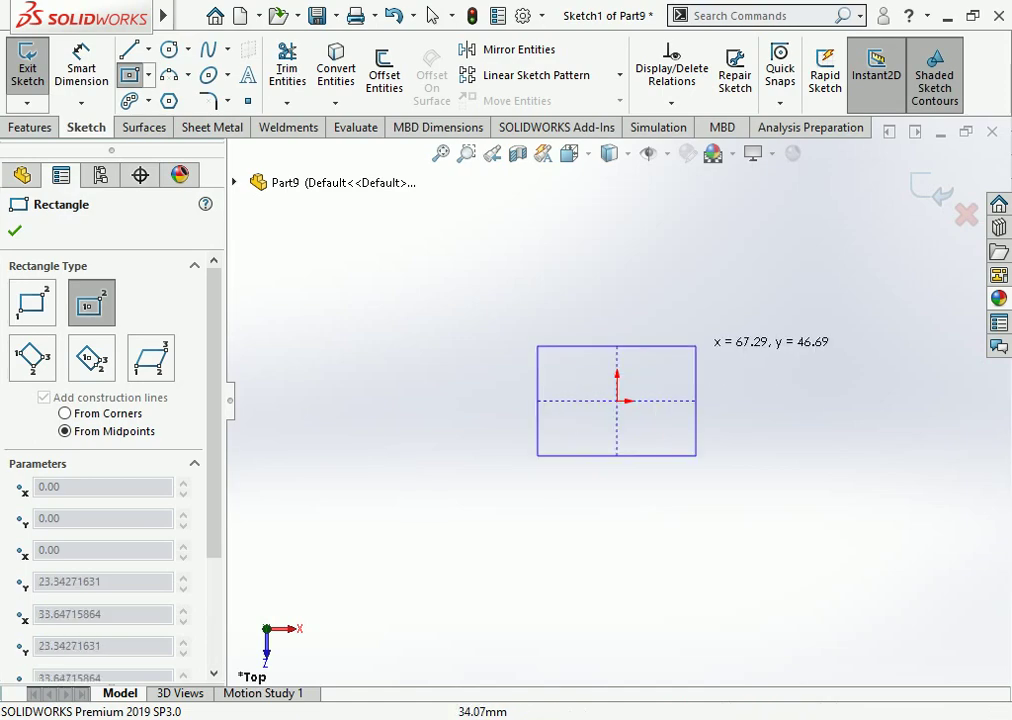
pyautogui.click(680, 332)
pyautogui.press('Escape')
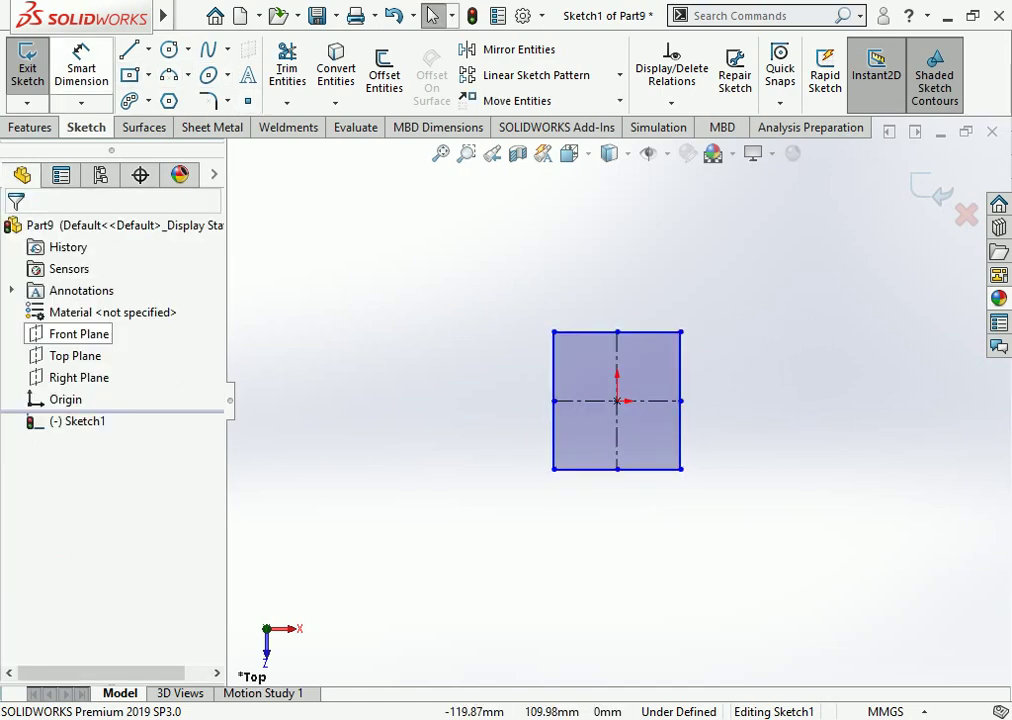
# Step: Dimension the rectangle's height and width to 150 mm each
pyautogui.click(81, 62)
pyautogui.click(553, 420)
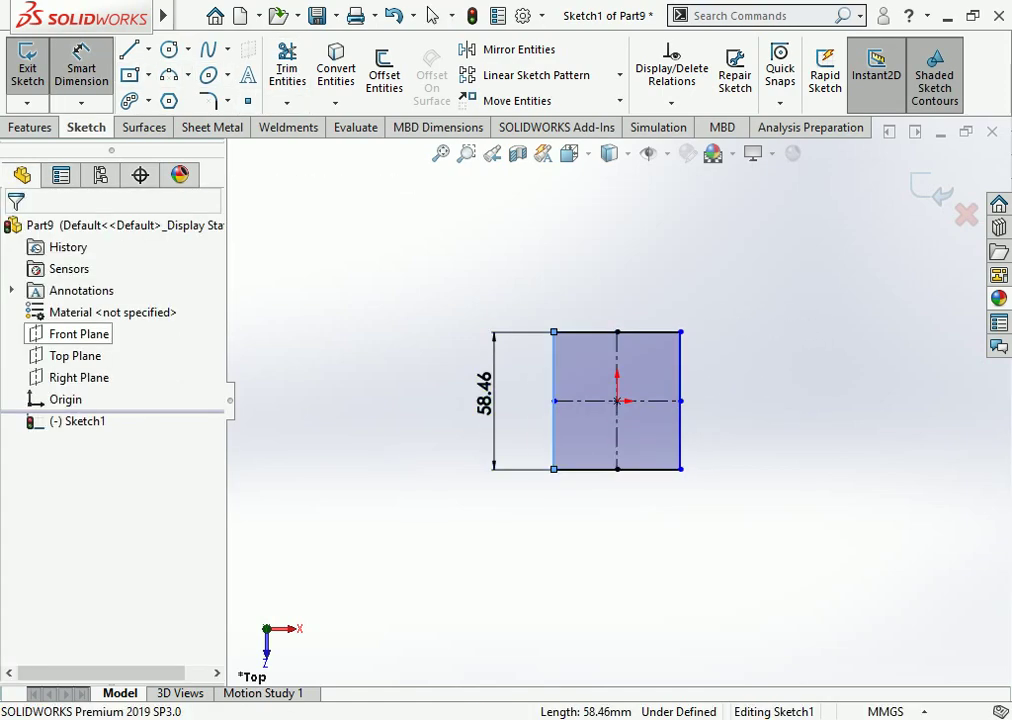
pyautogui.click(482, 400)
pyautogui.write('150')
pyautogui.press('Return')
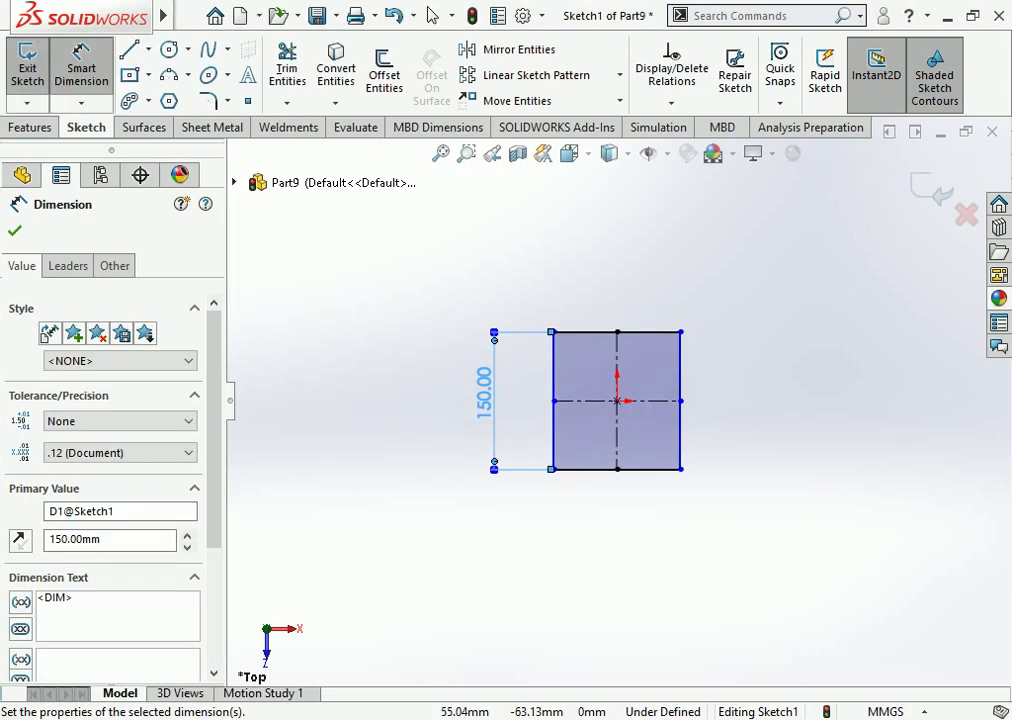
pyautogui.click(600, 469)
pyautogui.click(627, 525)
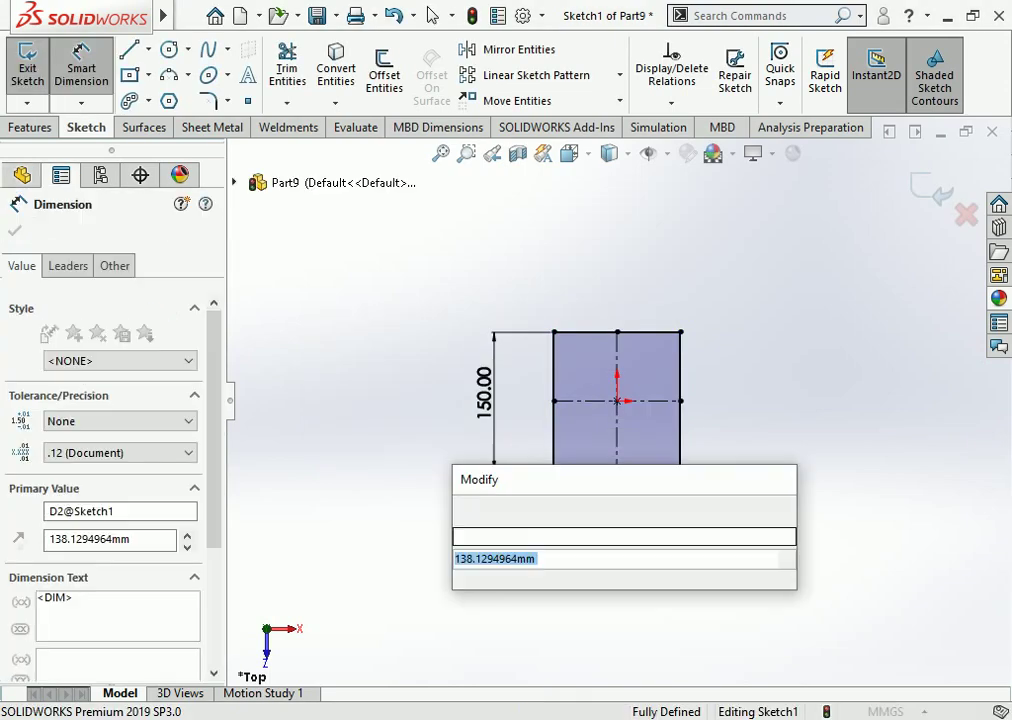
pyautogui.write('150')
pyautogui.press('Return')
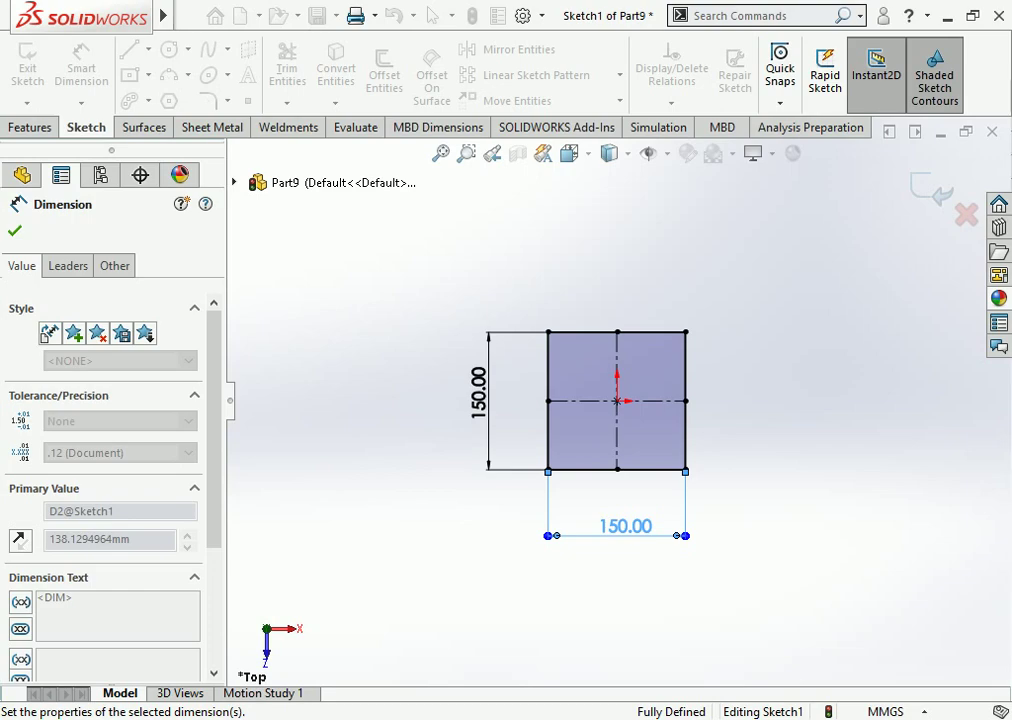
pyautogui.press('Escape')
pyautogui.press('Escape')
# Step: Draw a construction circle from the origin, inscribed in the square
pyautogui.click(169, 49)
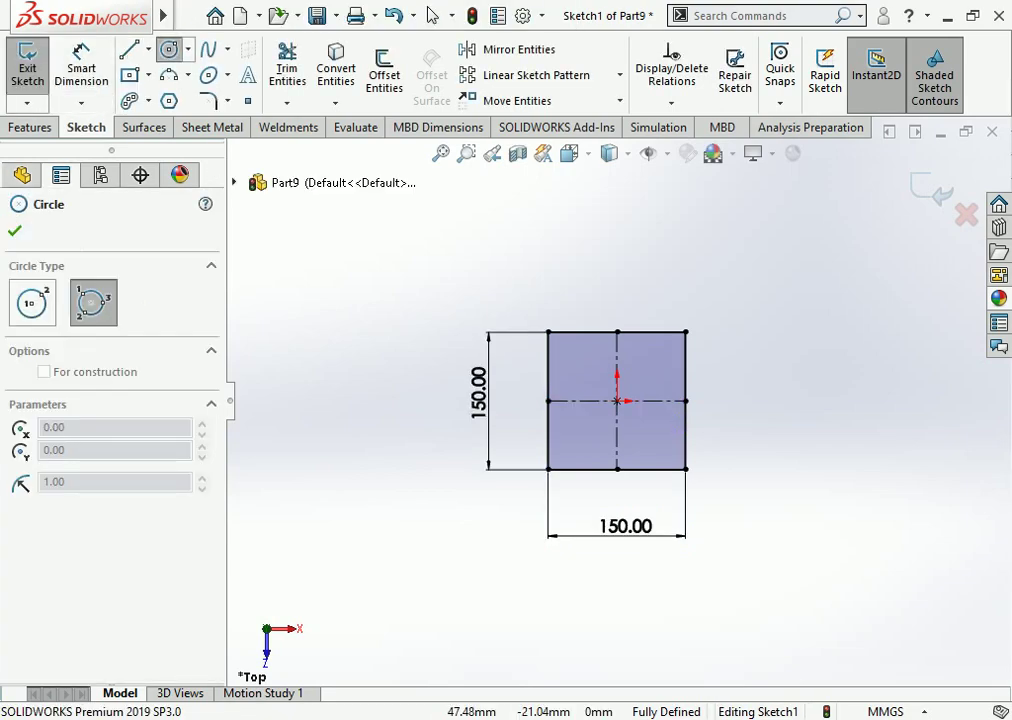
pyautogui.click(617, 331)
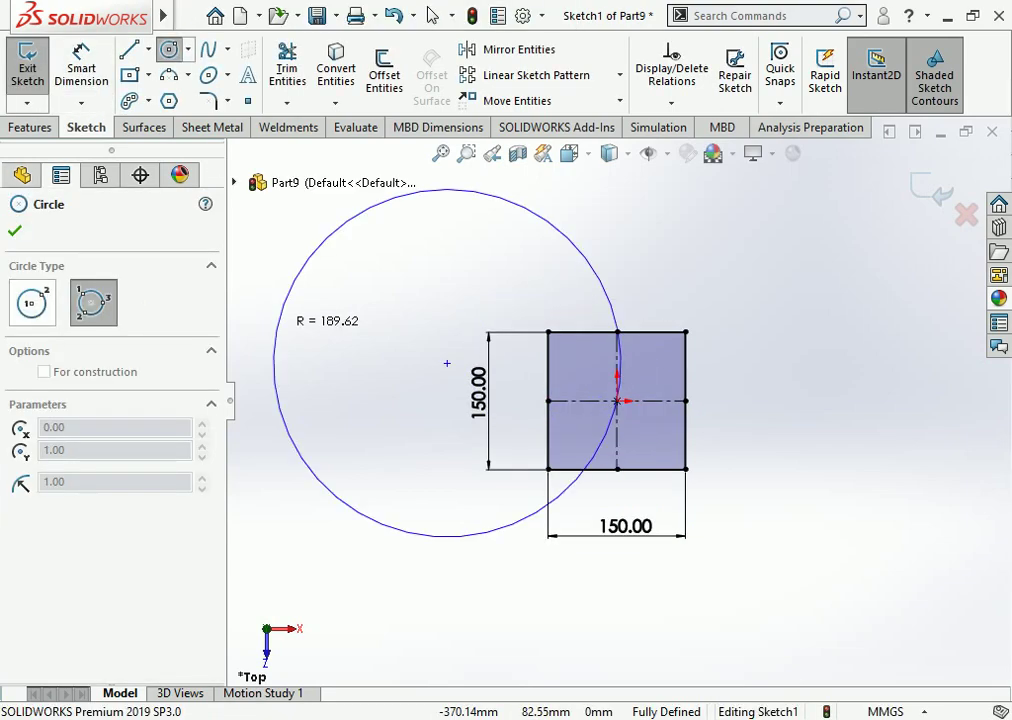
pyautogui.click(31, 302)
pyautogui.click(617, 400)
pyautogui.click(641, 360)
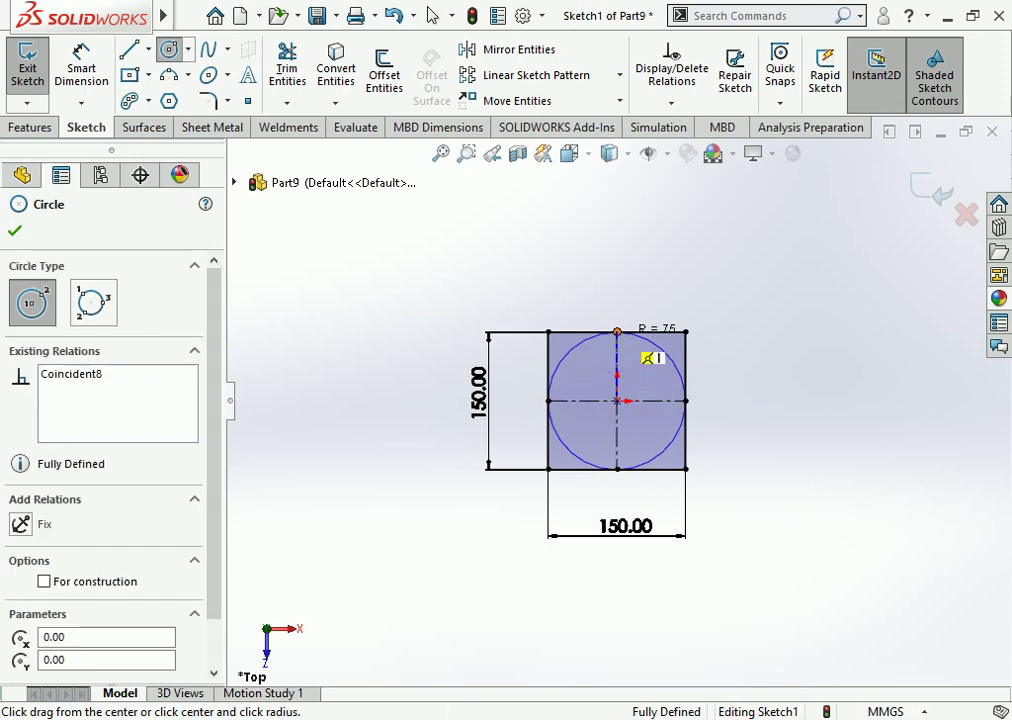
pyautogui.click(44, 581)
pyautogui.press('Escape')
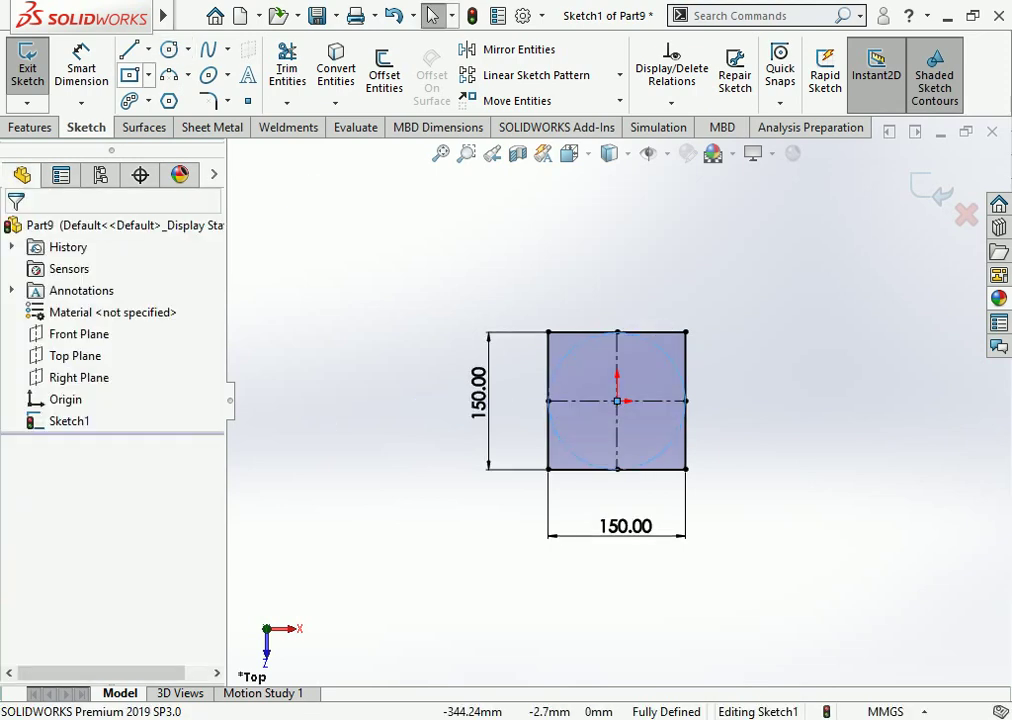
# Step: Draw a centreline from the origin down-left to the circle
pyautogui.click(148, 49)
pyautogui.click(170, 97)
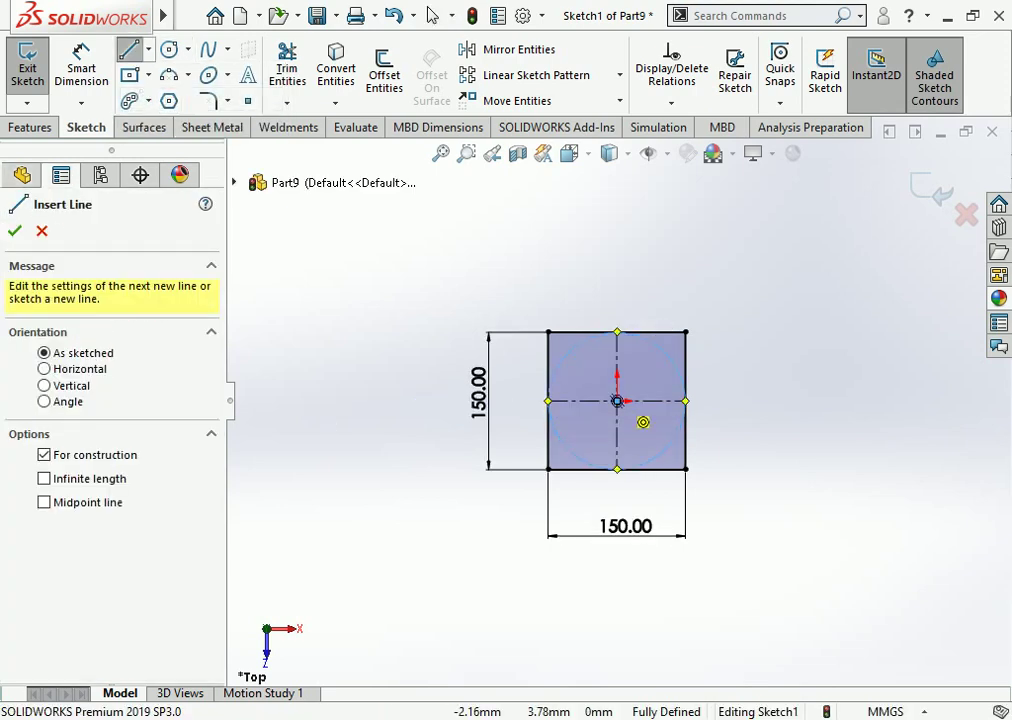
pyautogui.click(617, 401)
pyautogui.click(569, 452)
pyautogui.press('Escape')
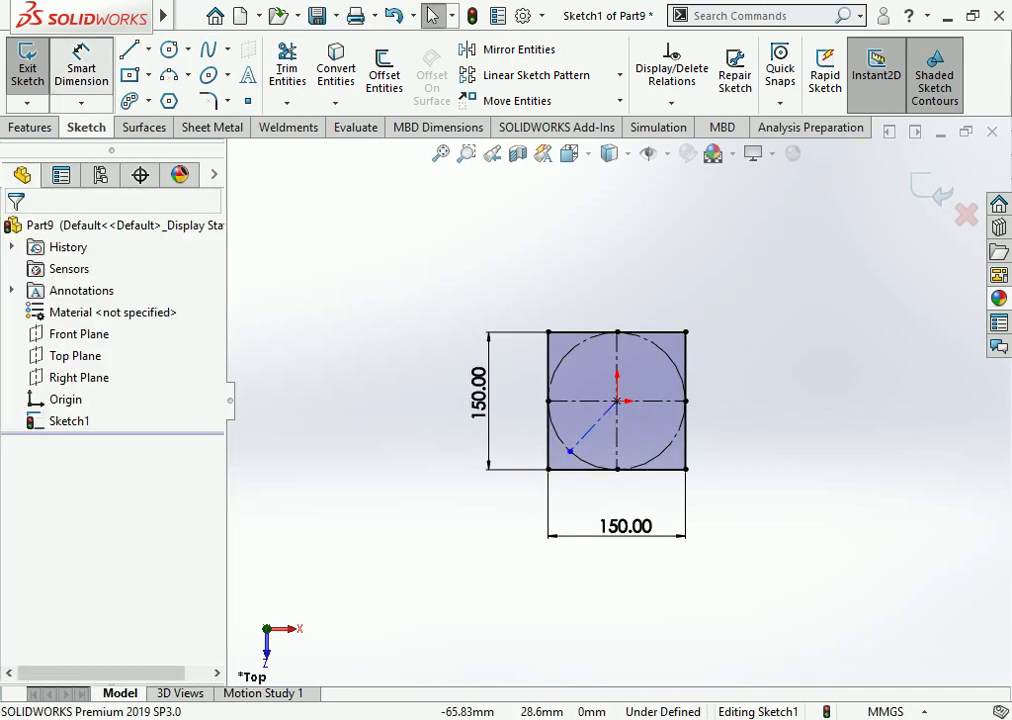
# Step: Dimension the diagonal centreline at 45° from the vertical centreline
pyautogui.click(593, 426)
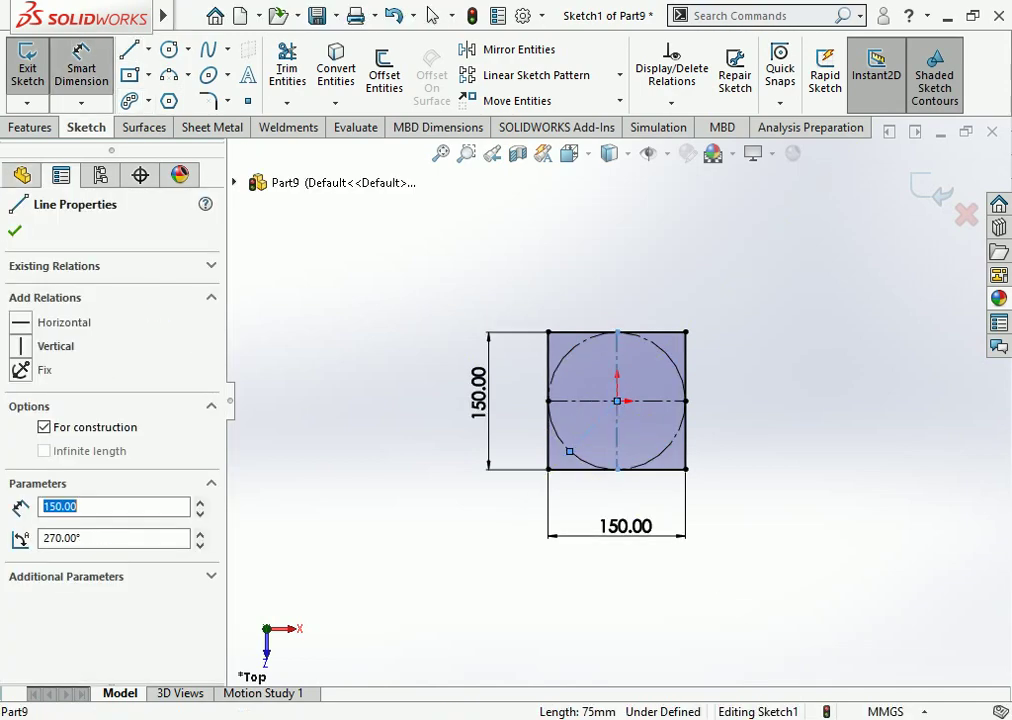
pyautogui.click(617, 440)
pyautogui.click(597, 440)
pyautogui.write('45')
pyautogui.press('Return')
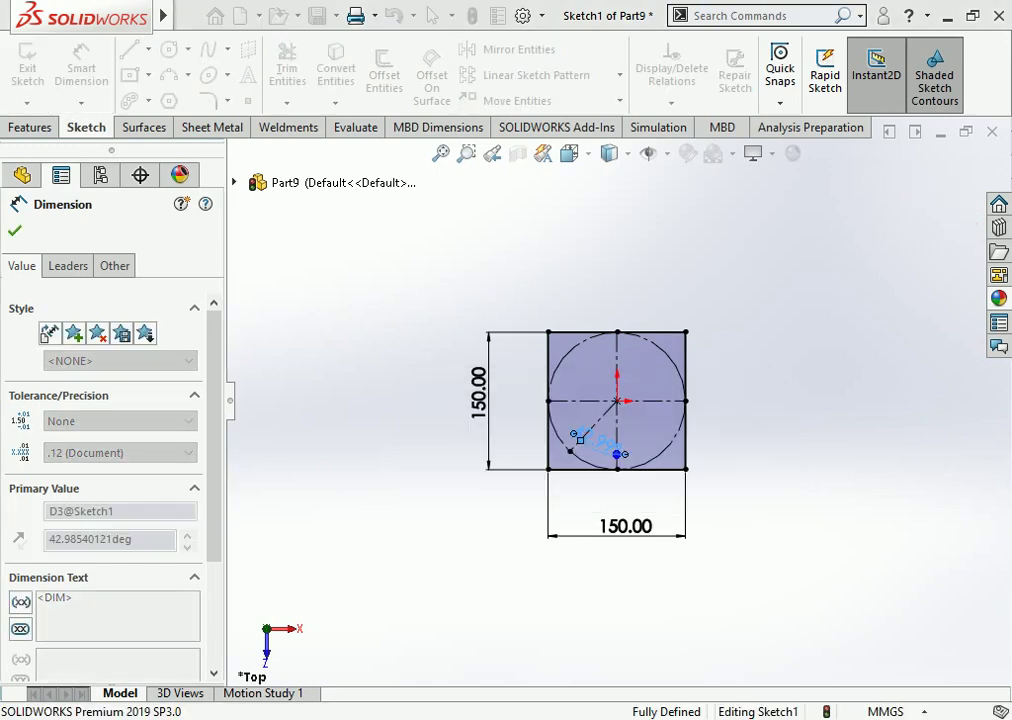
pyautogui.press('Escape')
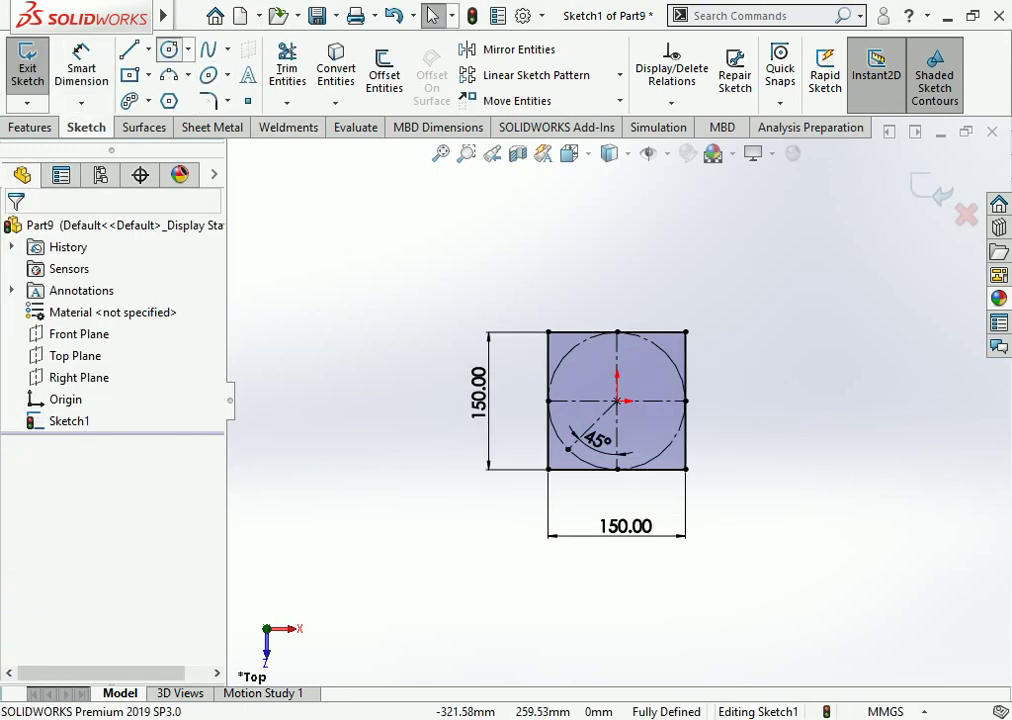
# Step: Ready the Circle tool for a small circle at the centreline's end
pyautogui.click(169, 49)
pyautogui.scroll(-2, 600, 470)
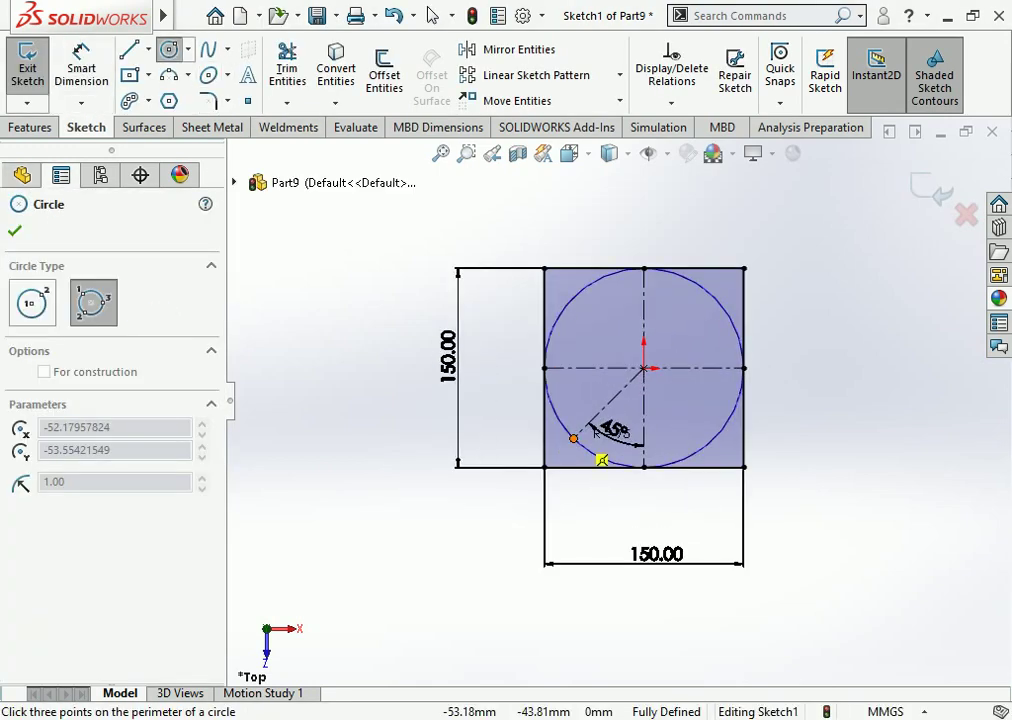
pyautogui.click(14, 231)
pyautogui.click(169, 49)
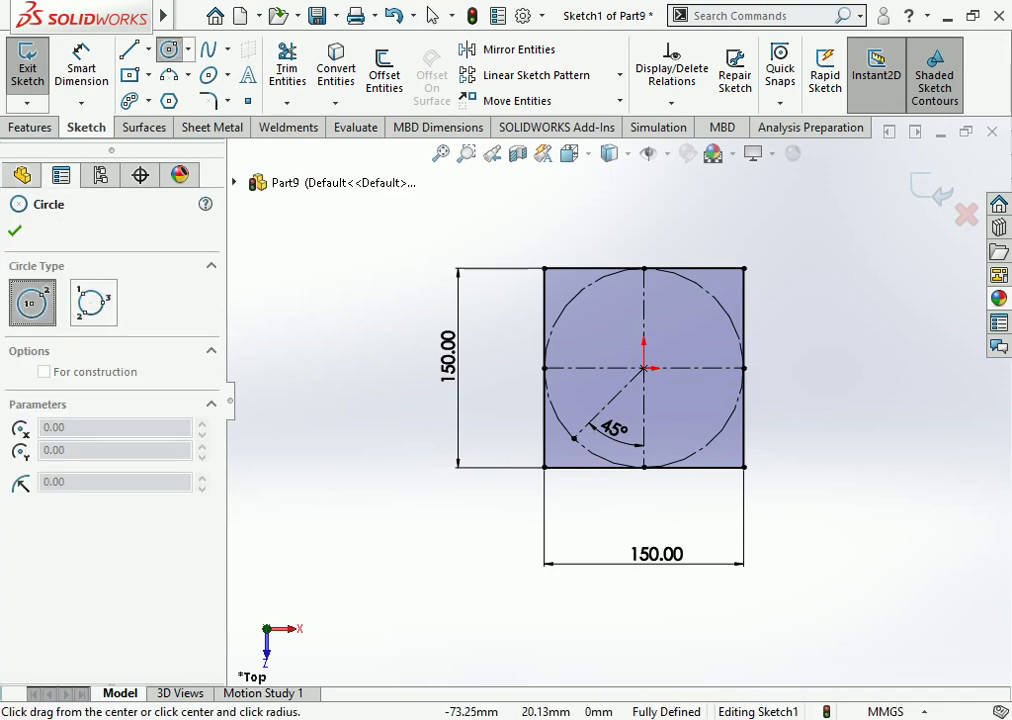
pyautogui.scroll(-2, 591, 377)
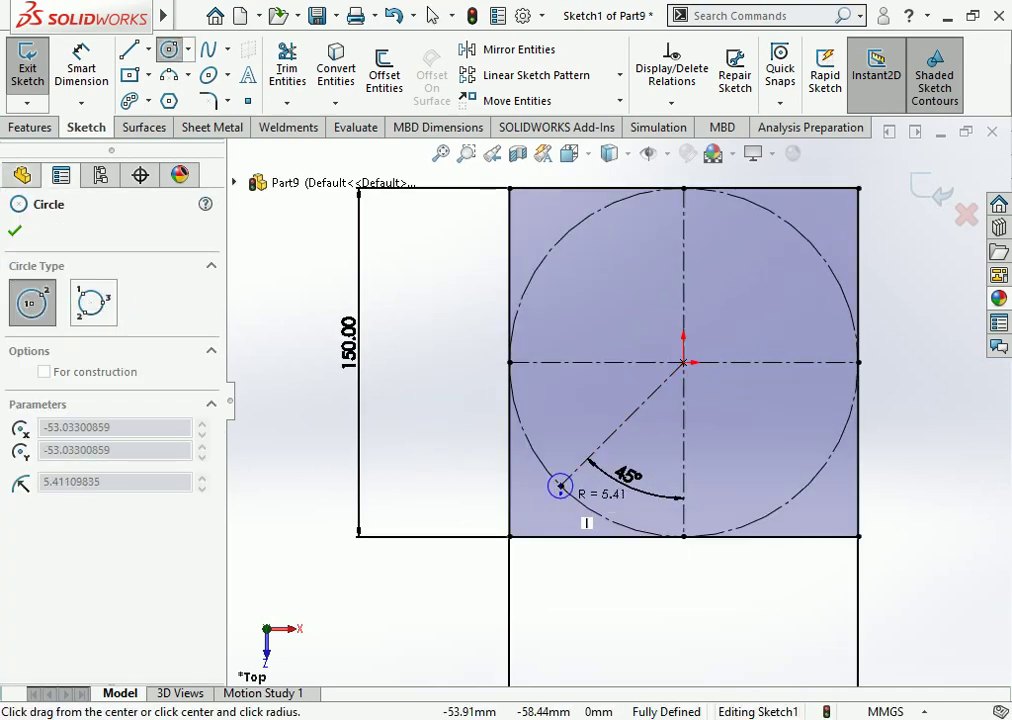
# Step: Draw a small circle at the diagonal line's end and dimension it to Ø10 mm
pyautogui.click(587, 522)
pyautogui.press('Escape')
pyautogui.press('r')
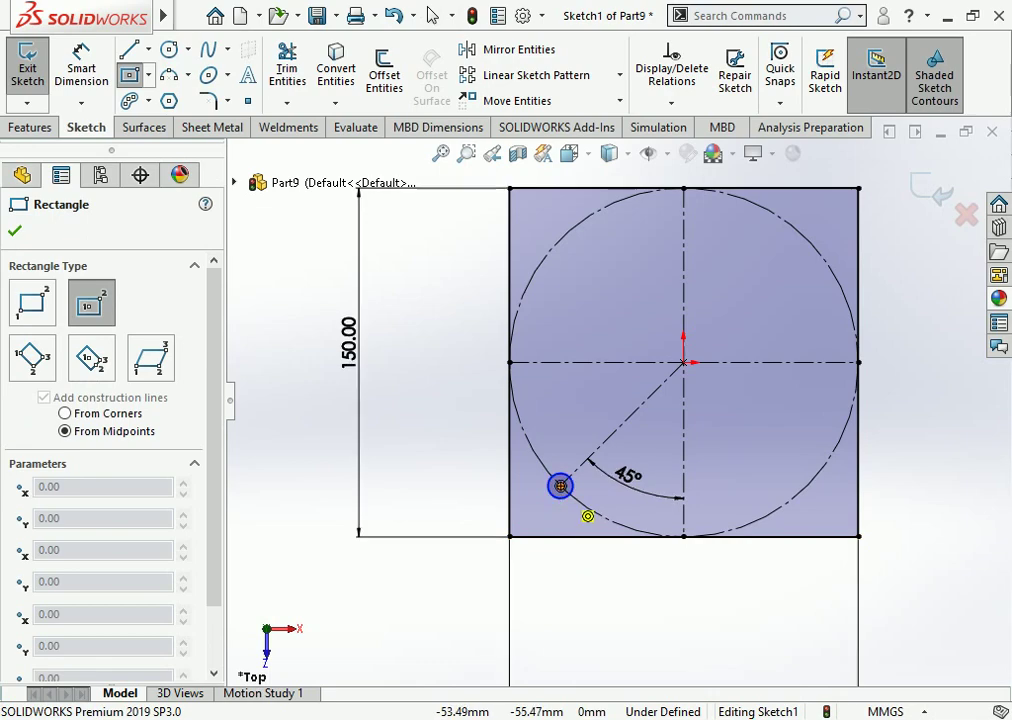
pyautogui.press('Escape')
pyautogui.click(82, 62)
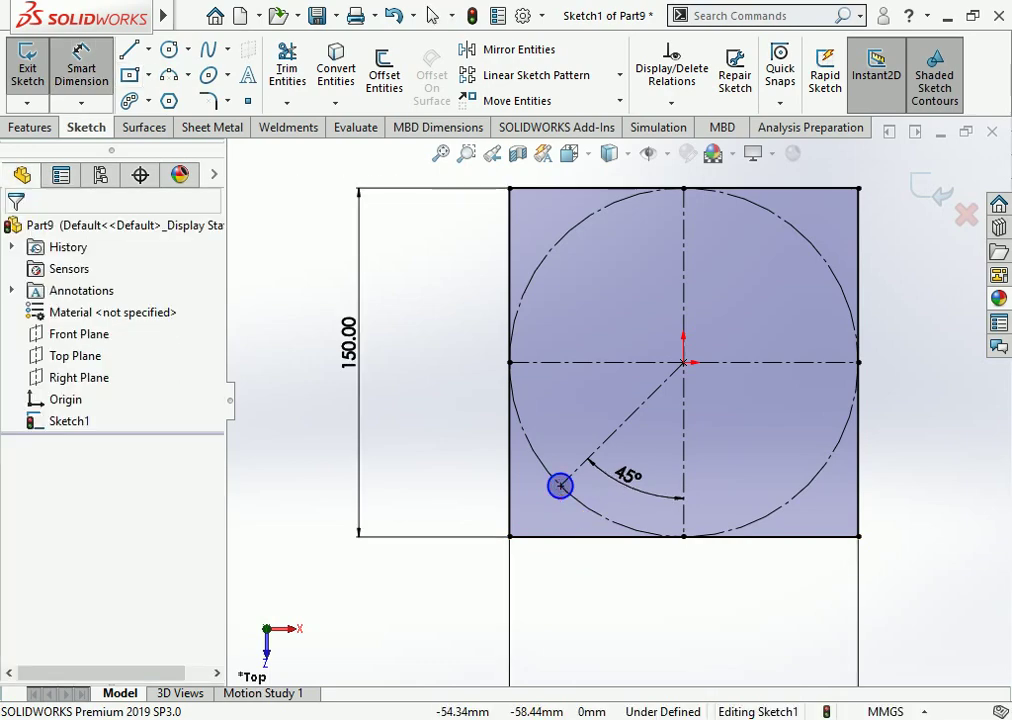
pyautogui.click(560, 486)
pyautogui.click(450, 605)
pyautogui.press('Return')
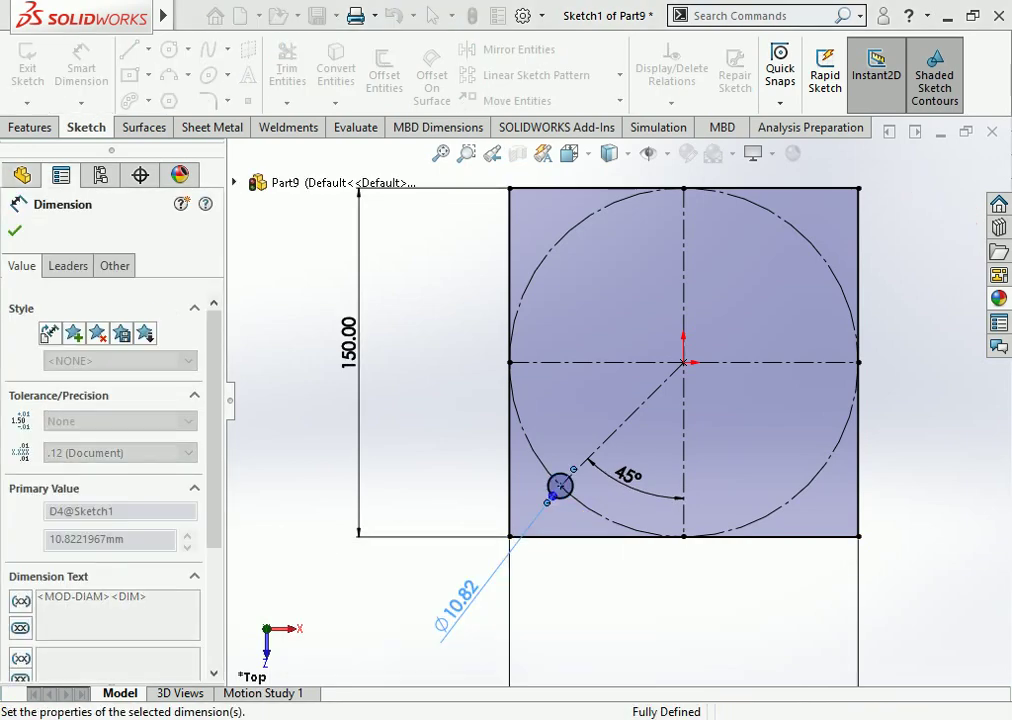
pyautogui.press('Escape')
# Step: Circular-pattern the small circle into four holes around the centre
pyautogui.click(620, 75)
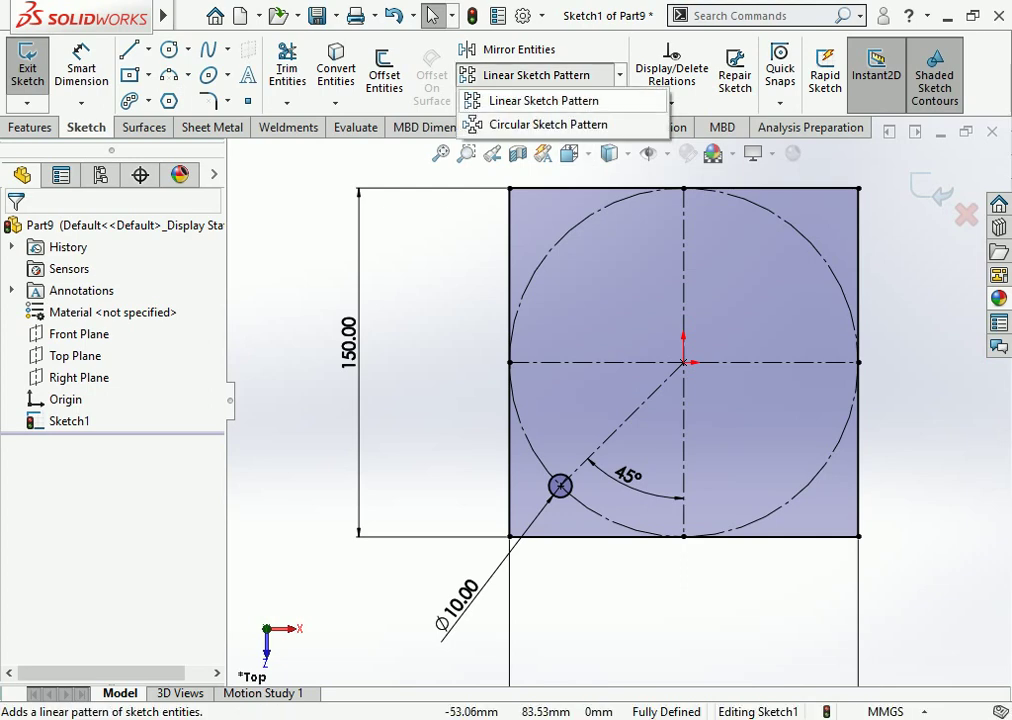
pyautogui.click(540, 121)
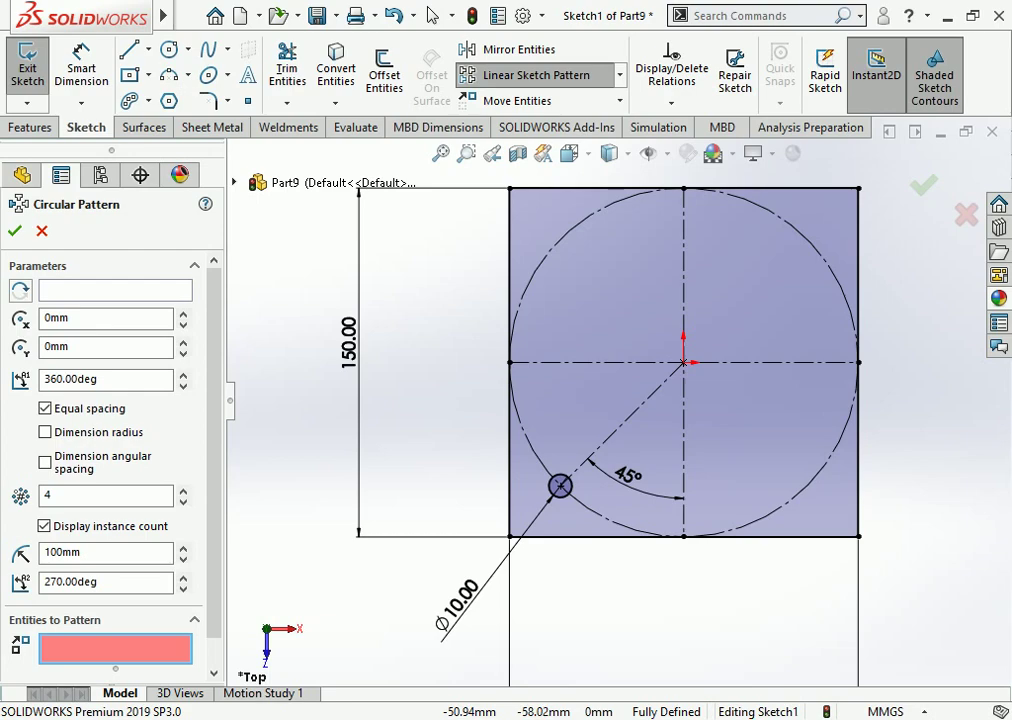
pyautogui.click(560, 486)
pyautogui.click(14, 231)
# Step: Extrude the sketch 5 mm into the base plate
pyautogui.click(31, 127)
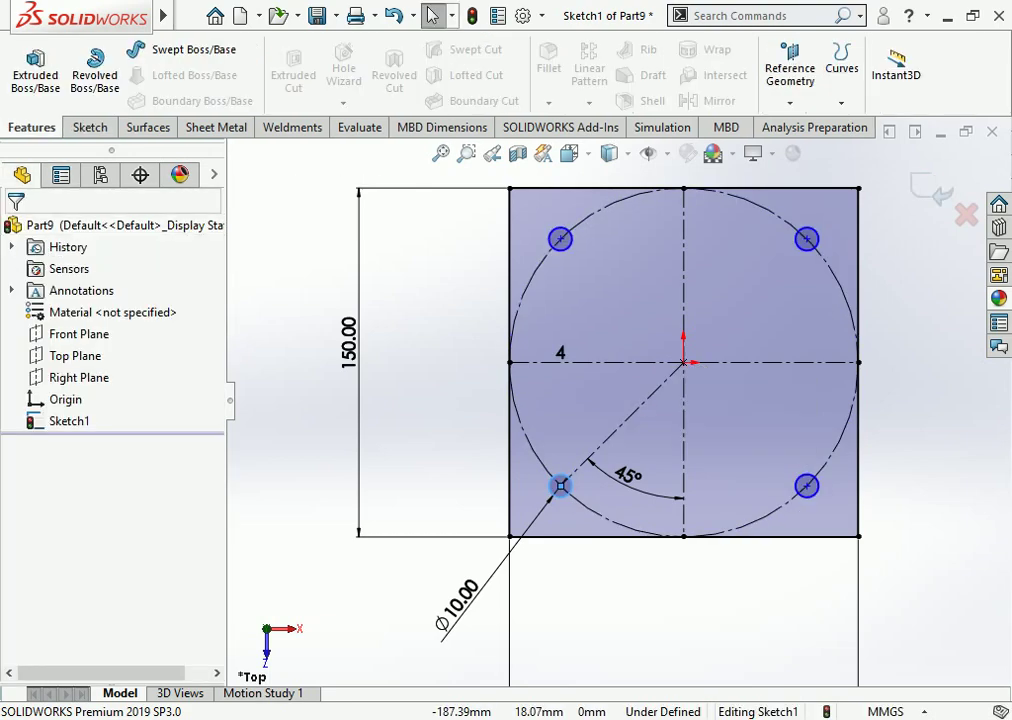
pyautogui.click(35, 68)
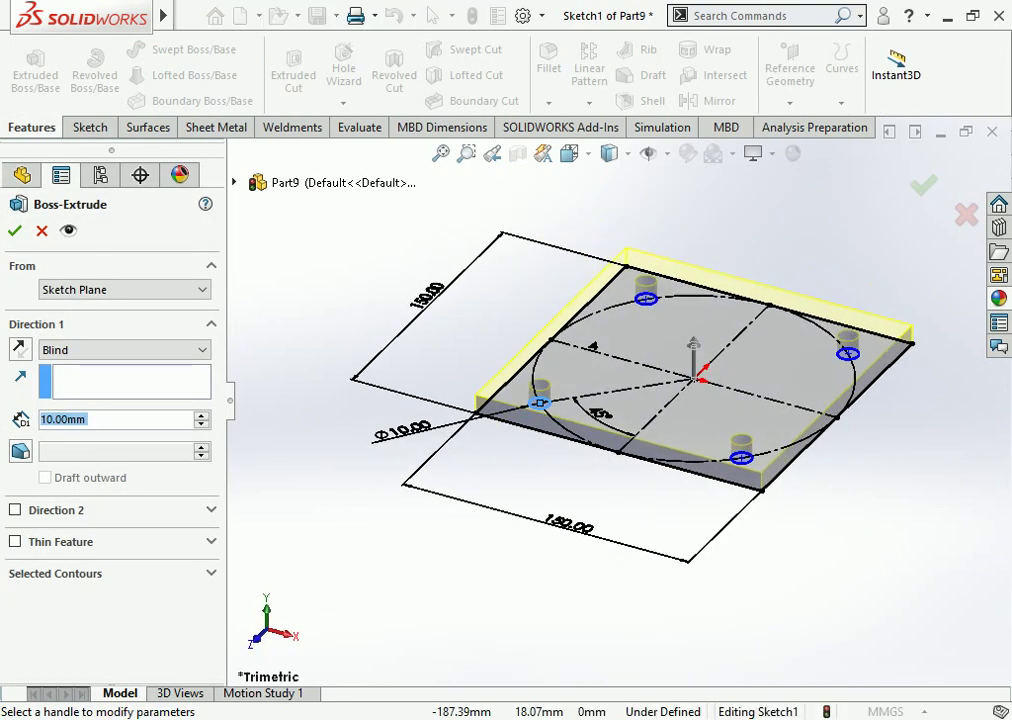
pyautogui.write('5')
pyautogui.press('Return')
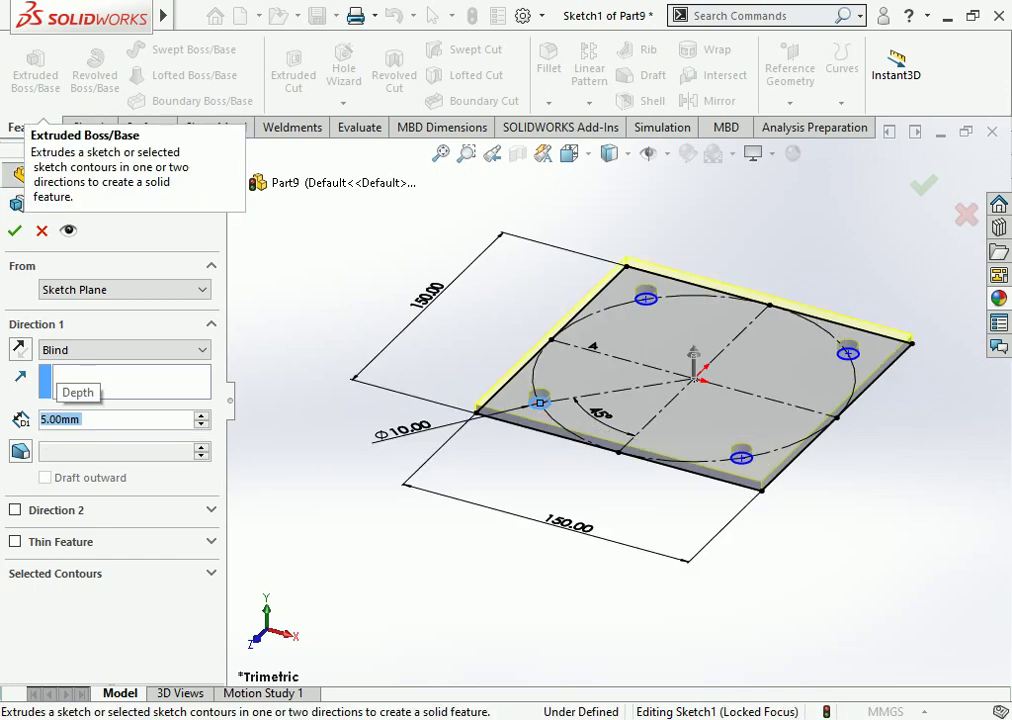
pyautogui.press('Return')
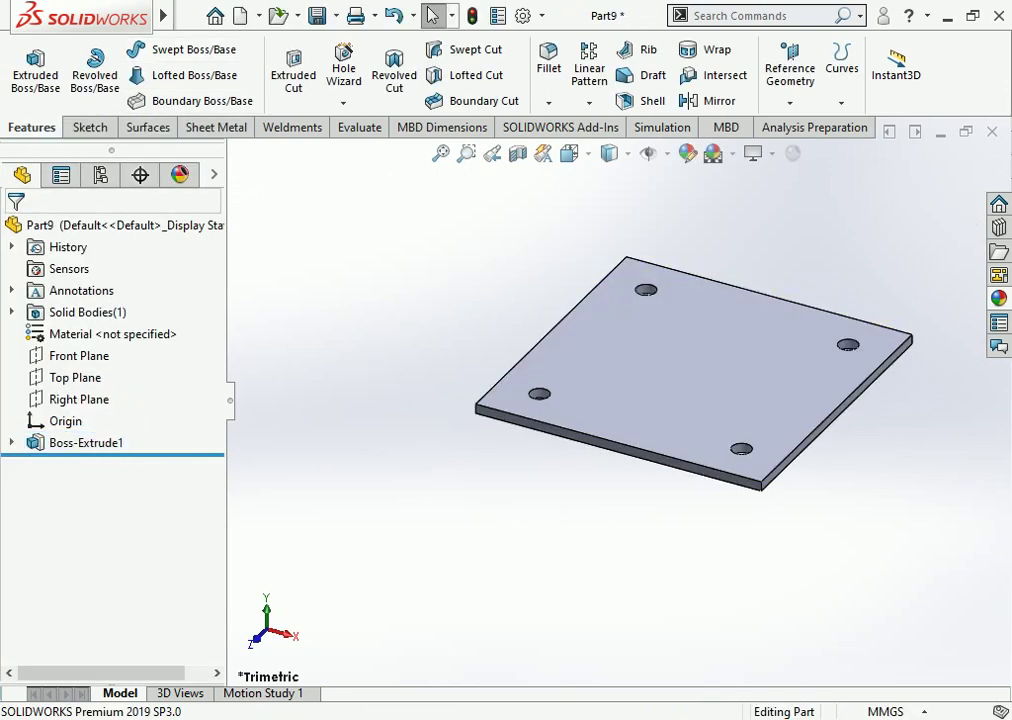
# Step: Sketch on the plate's top face, viewed normal, with a circle centred on the origin
pyautogui.click(700, 320)
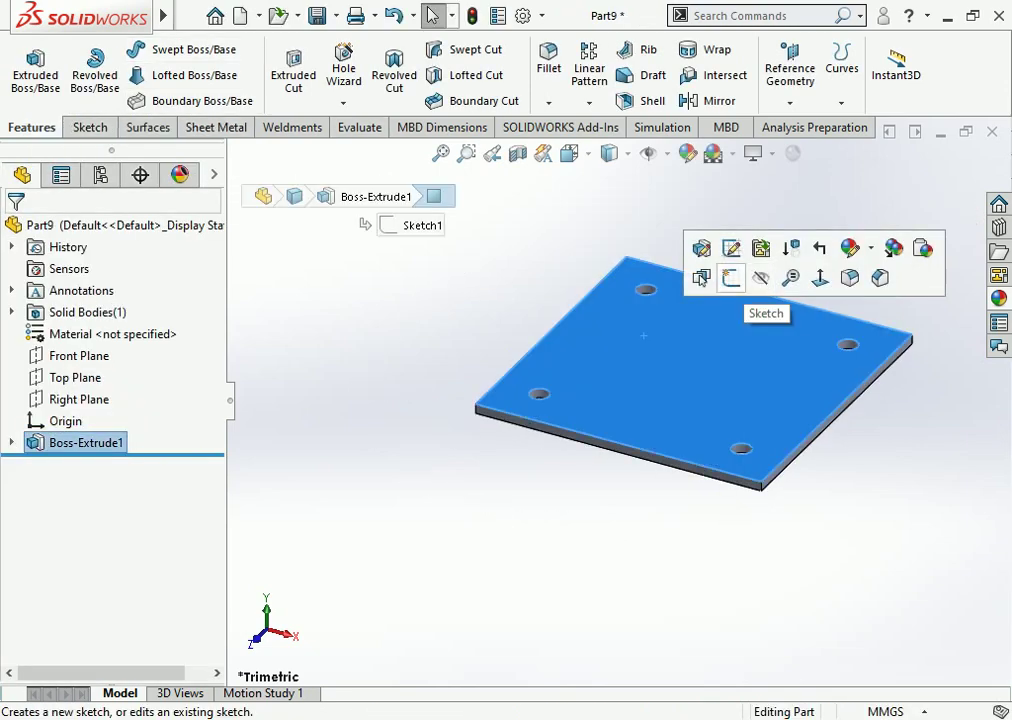
pyautogui.click(734, 276)
pyautogui.click(568, 153)
pyautogui.click(680, 264)
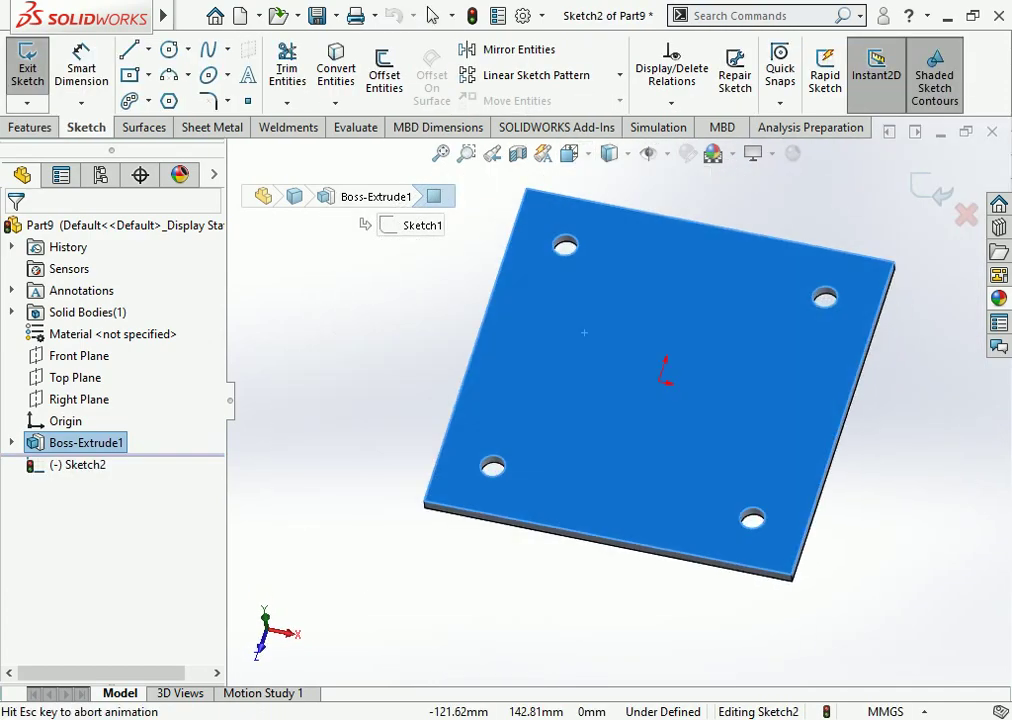
pyautogui.click(208, 75)
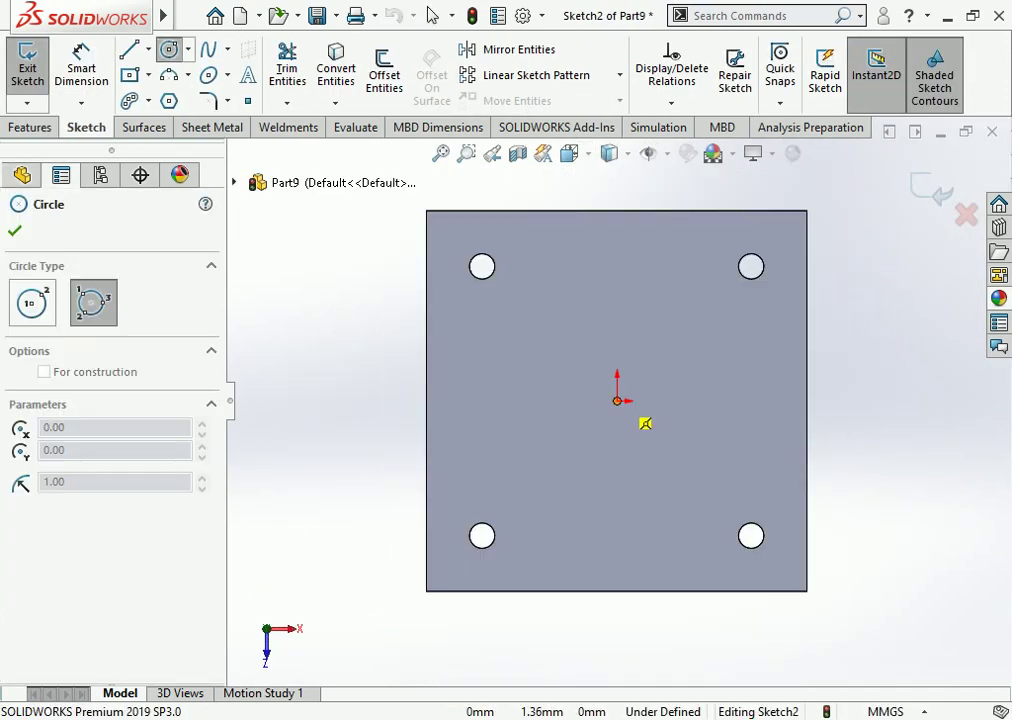
pyautogui.click(617, 400)
pyautogui.press('Escape')
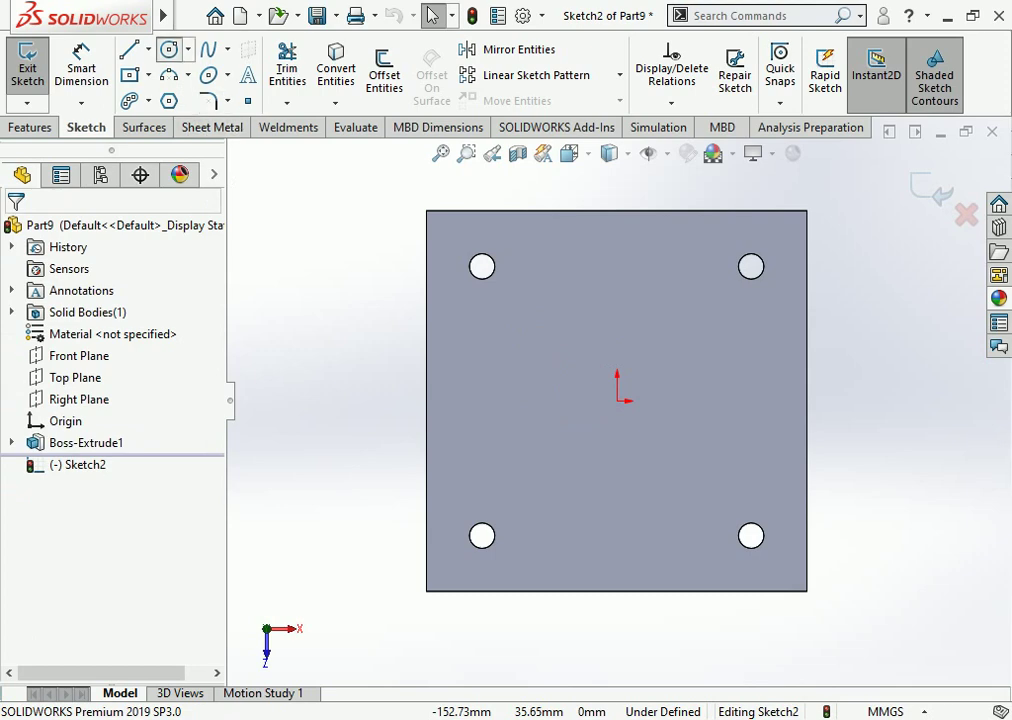
pyautogui.click(169, 49)
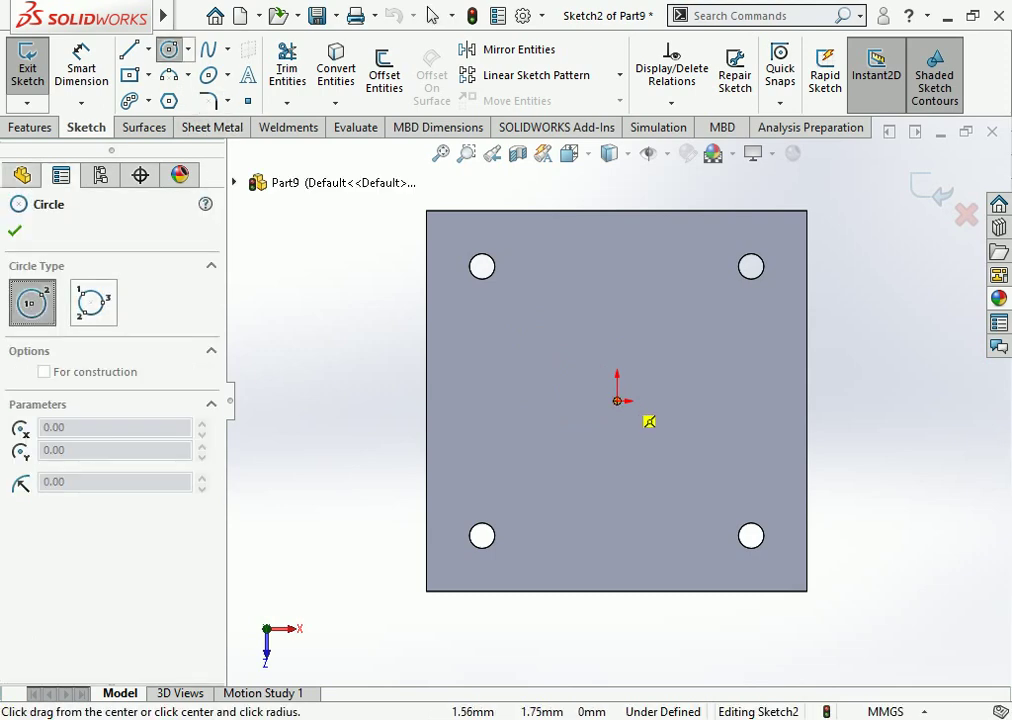
pyautogui.click(617, 400)
pyautogui.click(604, 446)
pyautogui.press('Escape')
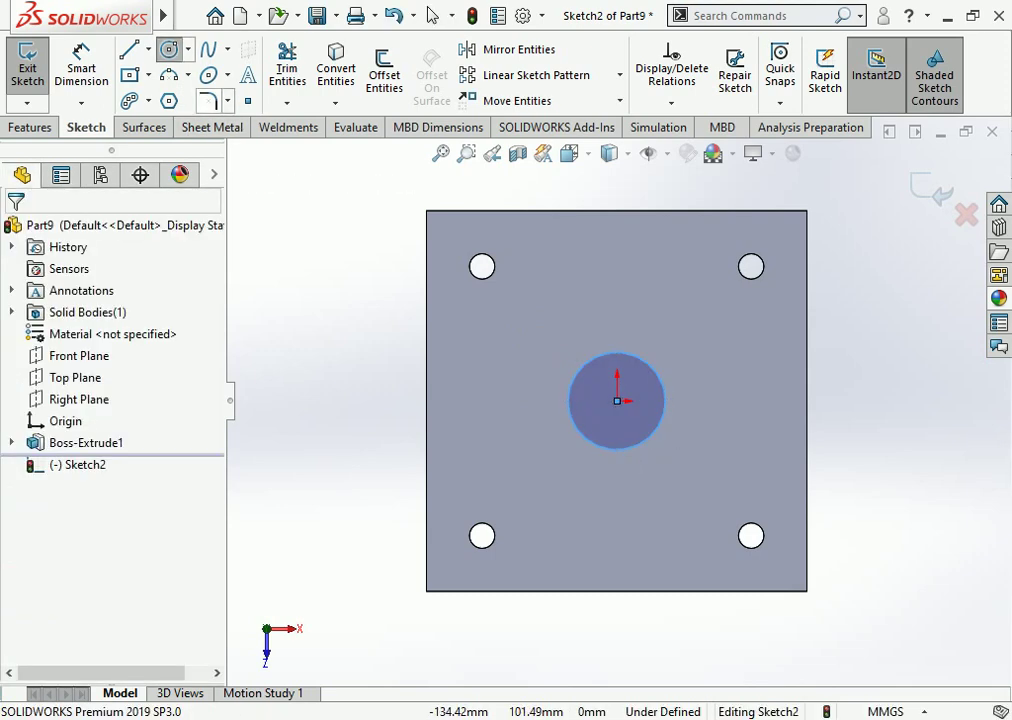
# Step: Dimension the circle's diameter to 40 mm
pyautogui.click(81, 60)
pyautogui.click(664, 400)
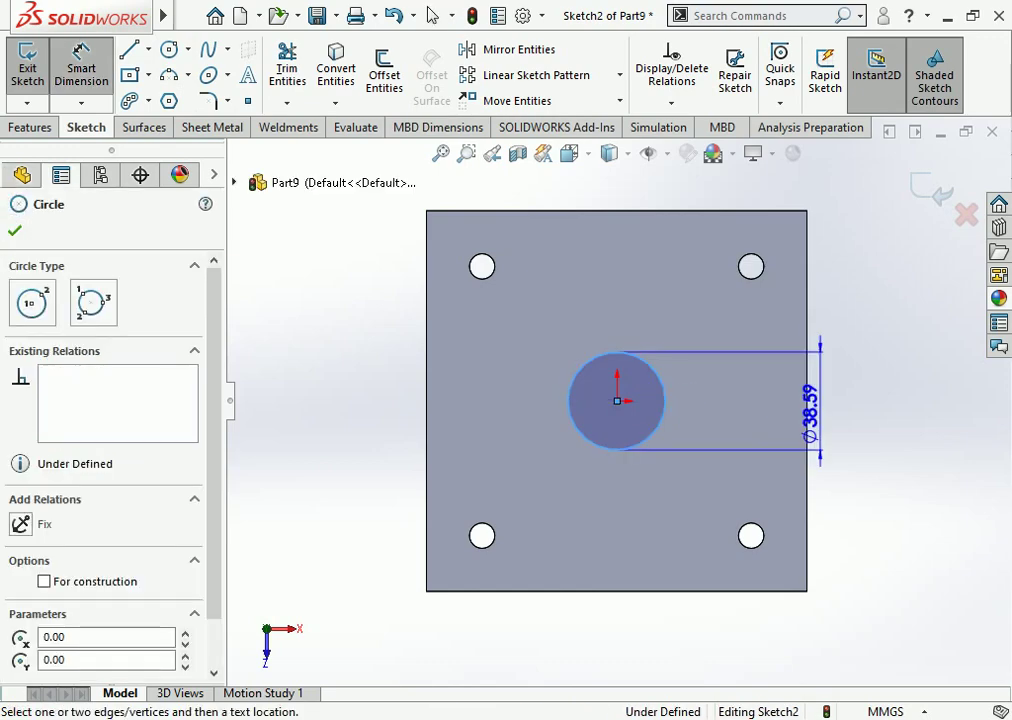
pyautogui.click(850, 400)
pyautogui.write('40')
pyautogui.press('Return')
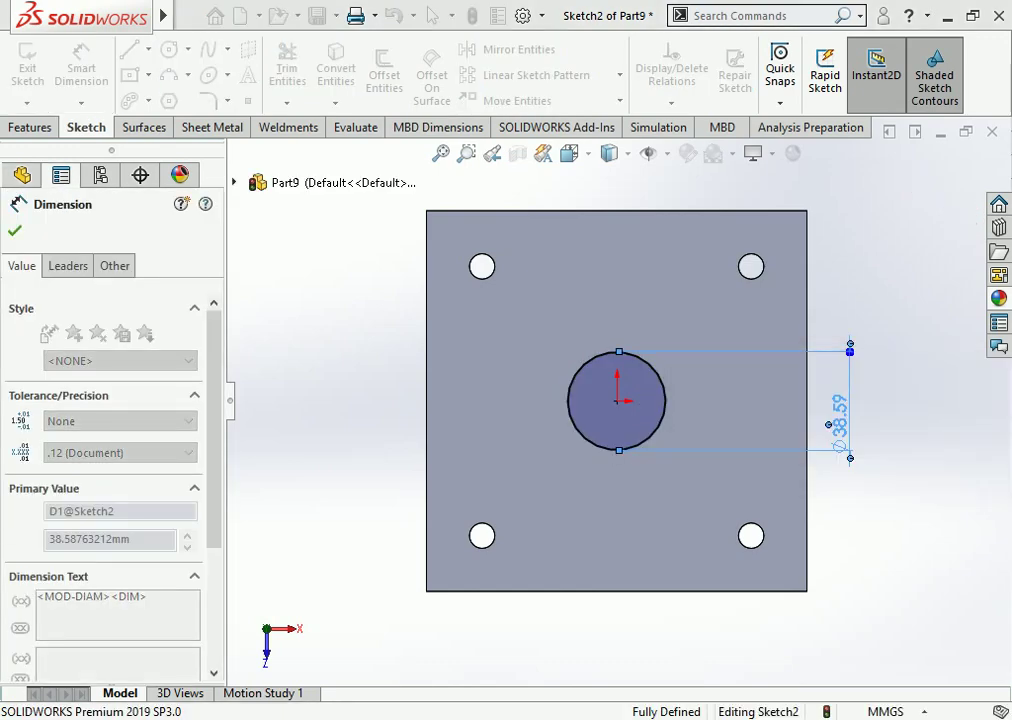
pyautogui.press('Escape')
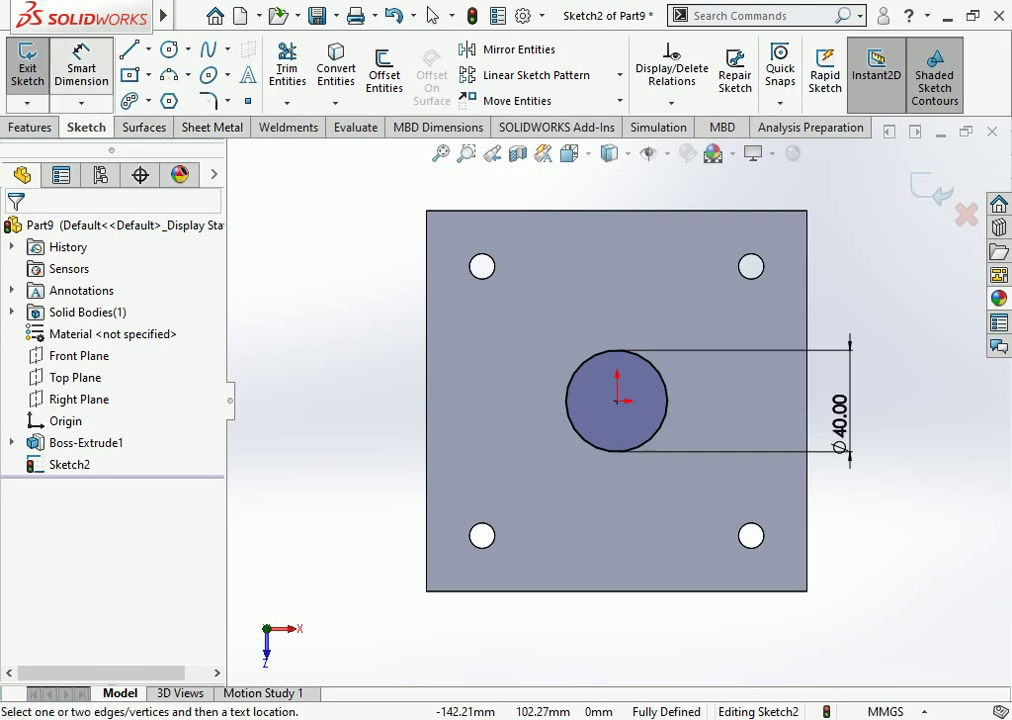
pyautogui.press('Escape')
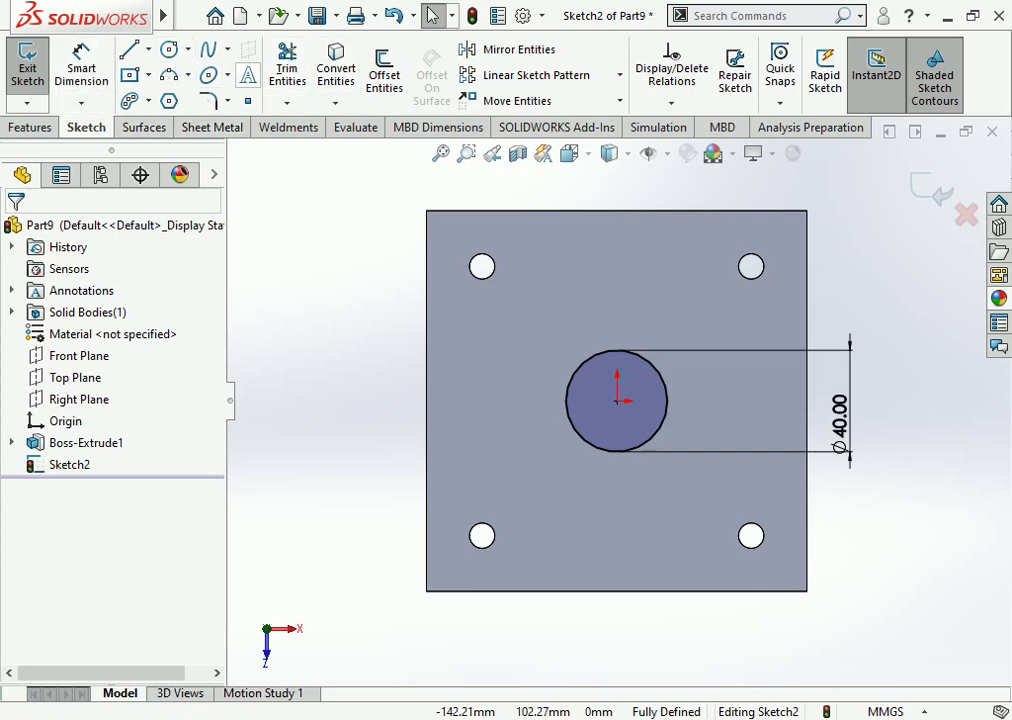
# Step: Offset the Ø40 mm circle 2 mm outward on one side only, with Bi-directional off
pyautogui.click(384, 70)
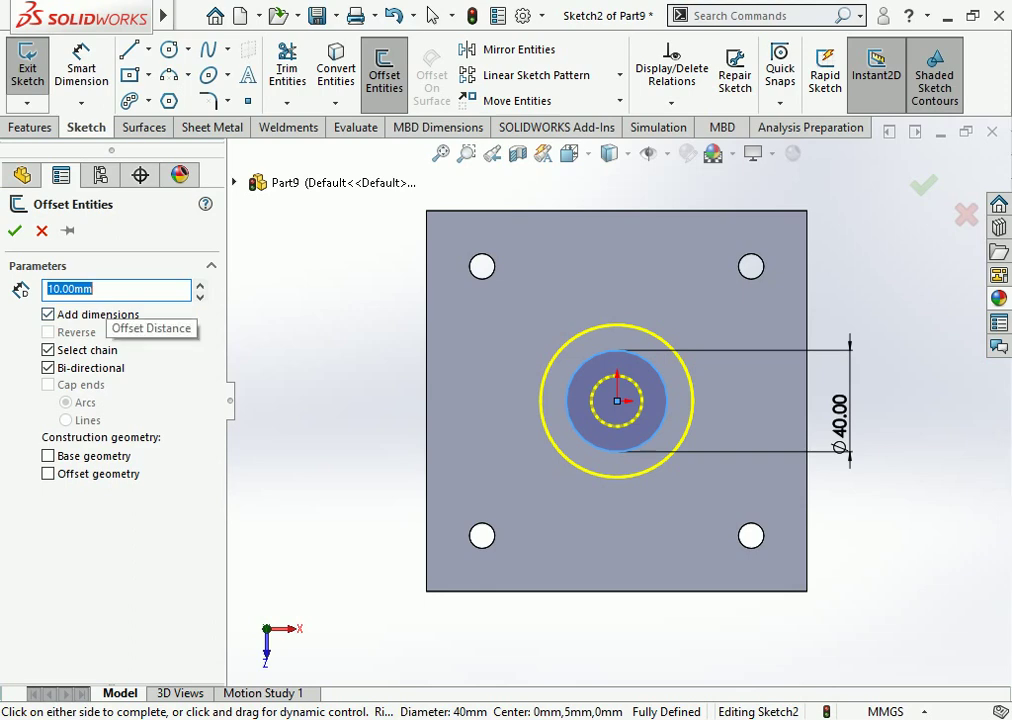
pyautogui.write('2')
pyautogui.press('Return')
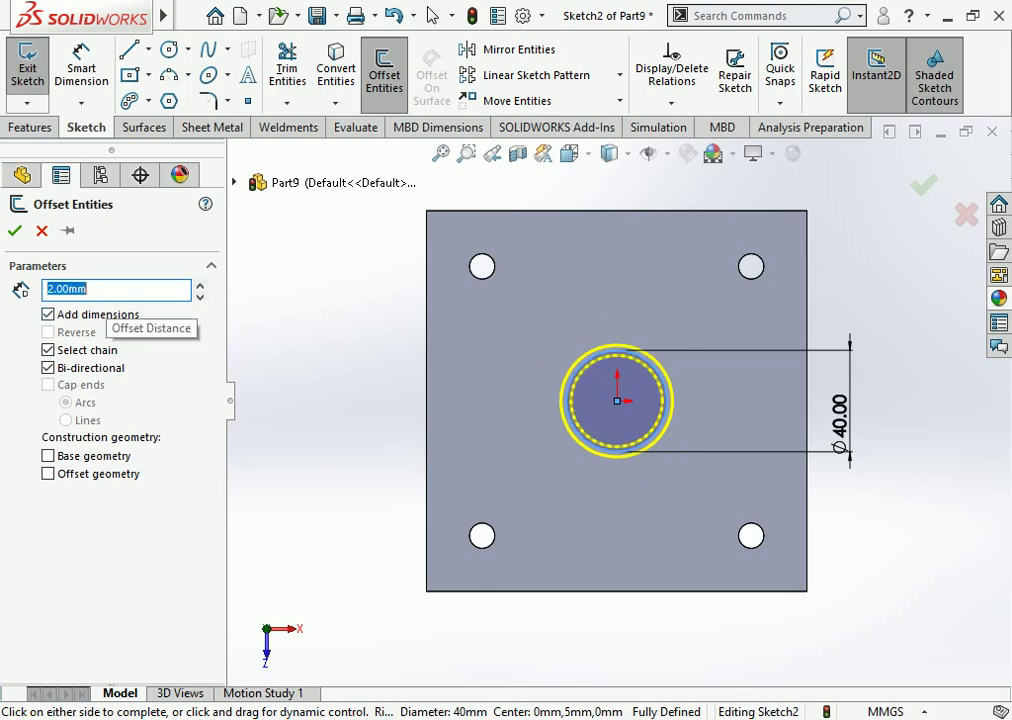
pyautogui.click(48, 368)
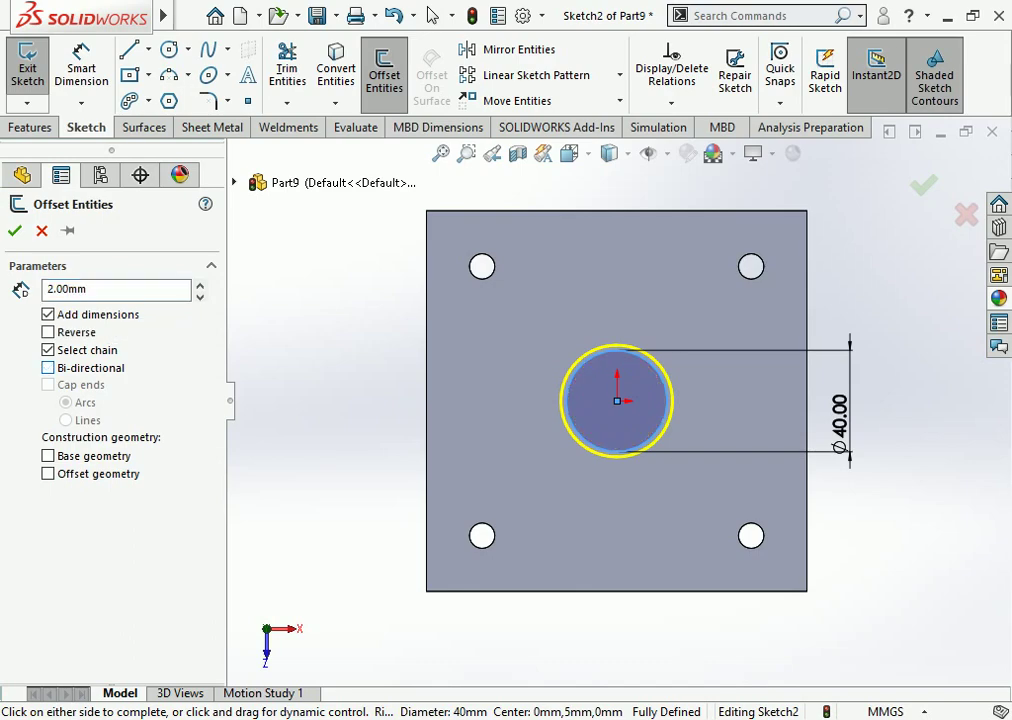
pyautogui.press('Return')
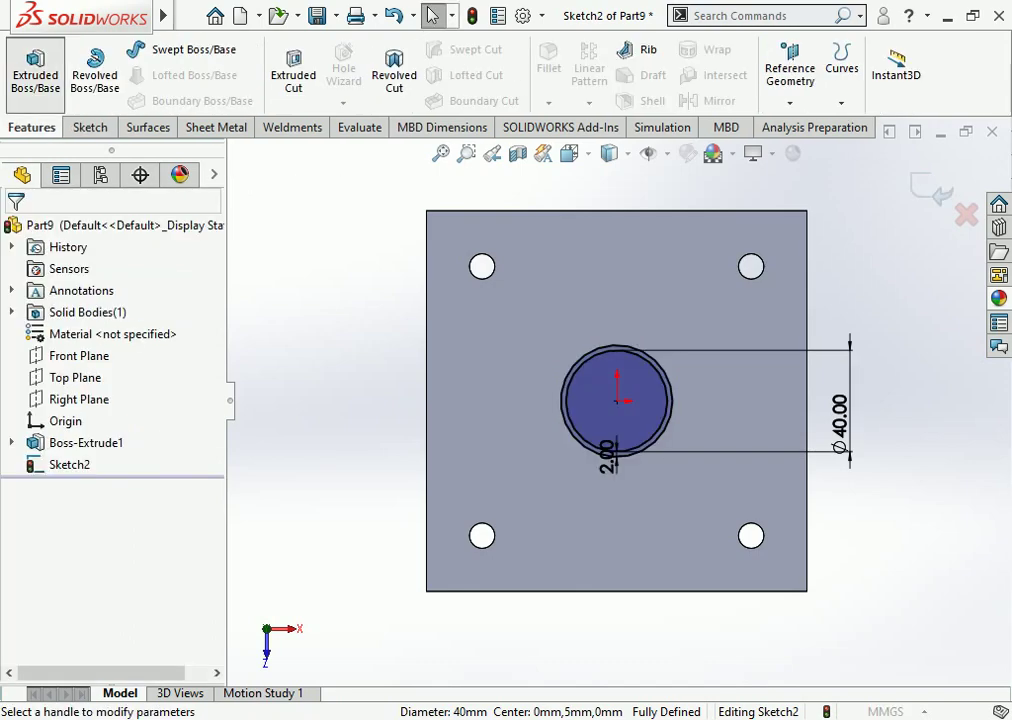
# Step: Extrude the 2 mm ring 1500 mm upward into a tube, checked in isometric view
pyautogui.click(35, 65)
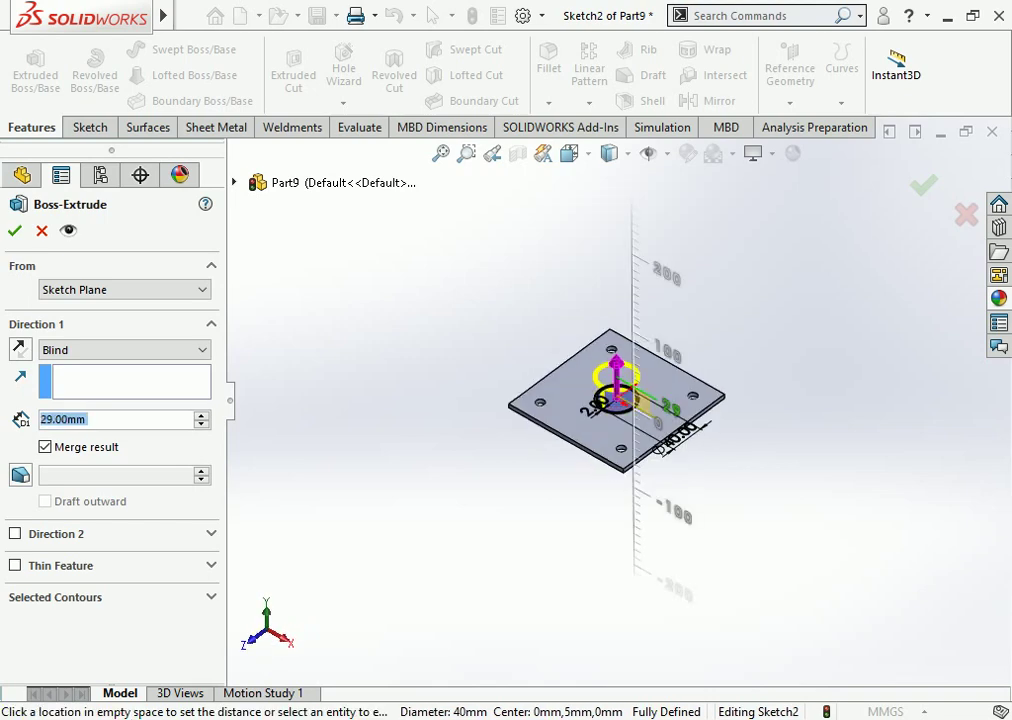
pyautogui.moveTo(615, 365); pyautogui.dragTo(615, 150)
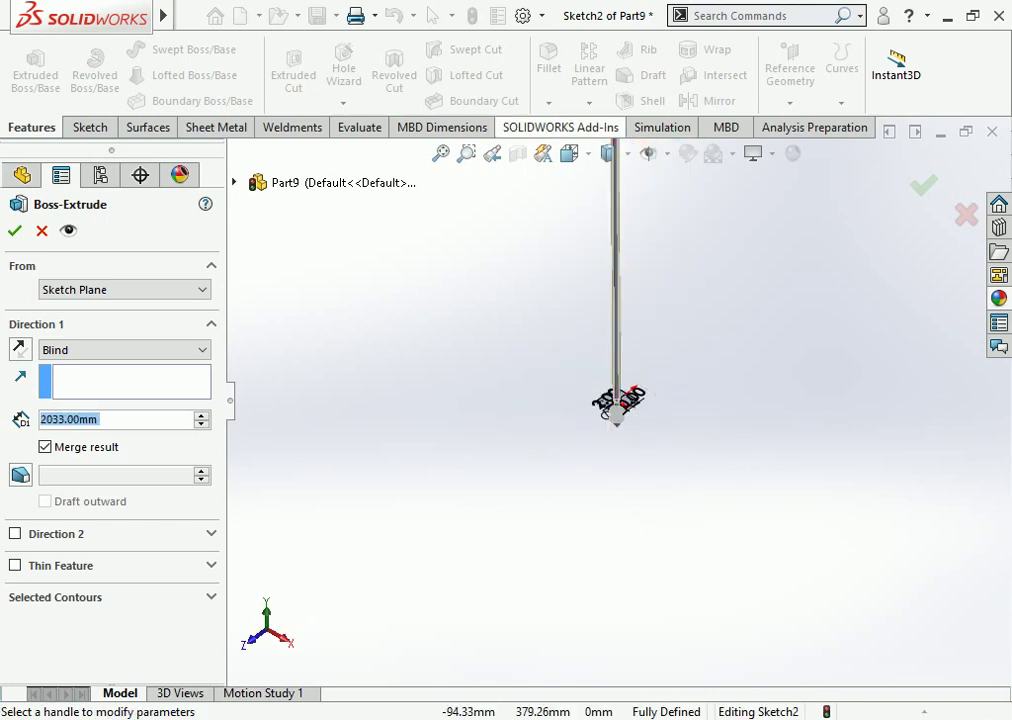
pyautogui.moveTo(615, 410)
pyautogui.mouseDown(button='middle')
pyautogui.moveTo(628, 452)
pyautogui.moveTo(653, 452)
pyautogui.mouseUp(button='middle')
pyautogui.scroll(-5, 628, 452)
pyautogui.write('1')
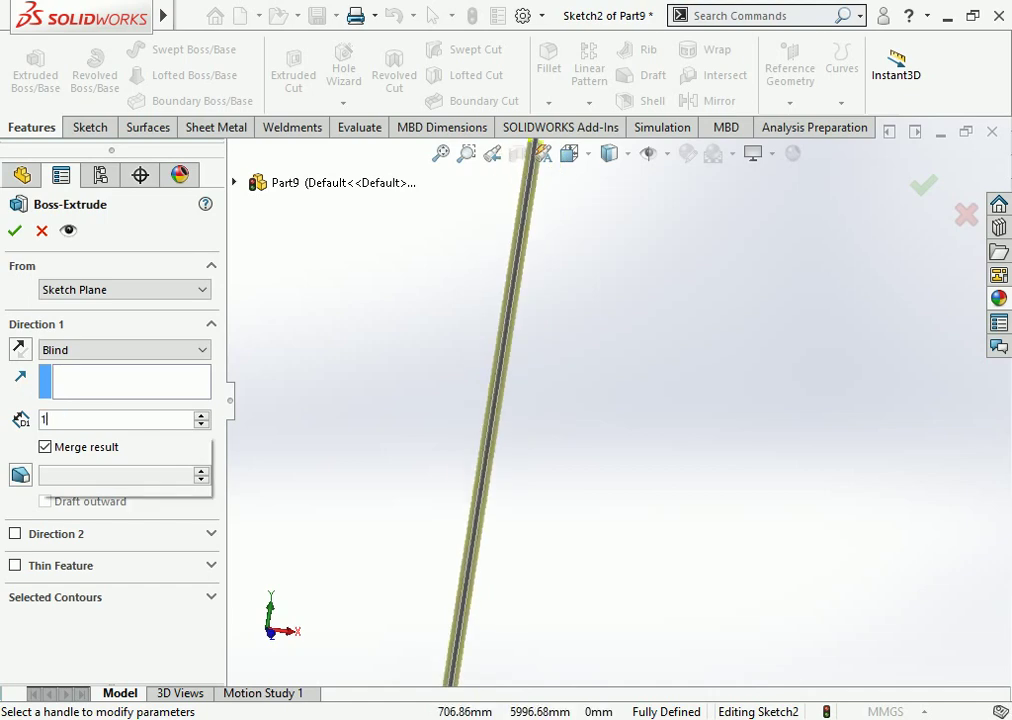
pyautogui.write('500')
pyautogui.press('Return')
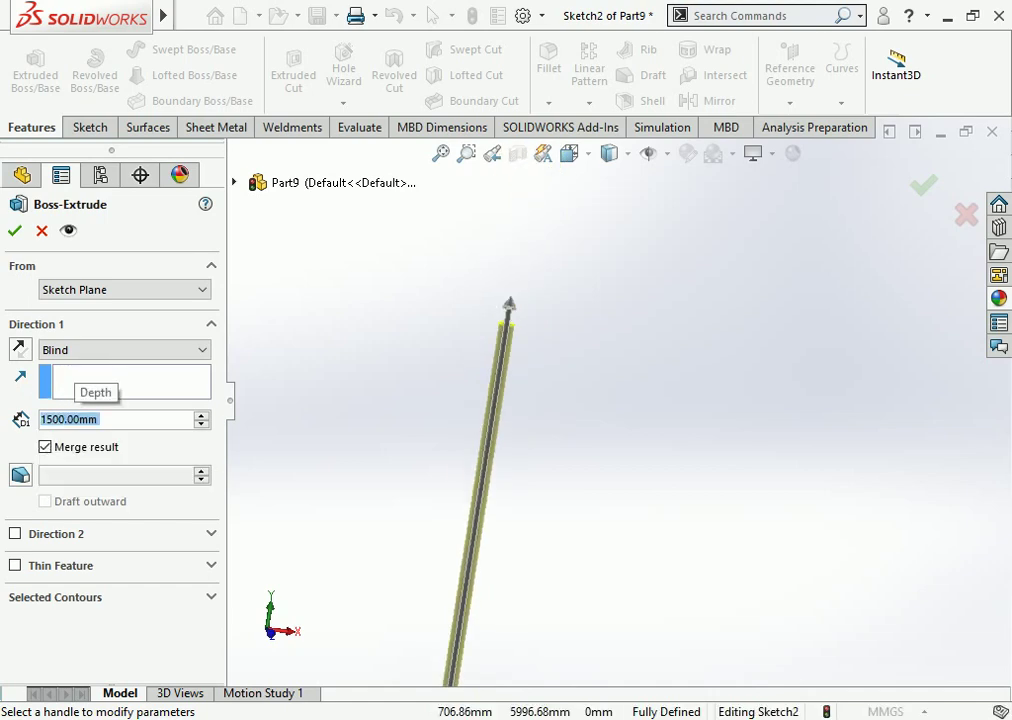
pyautogui.click(569, 153)
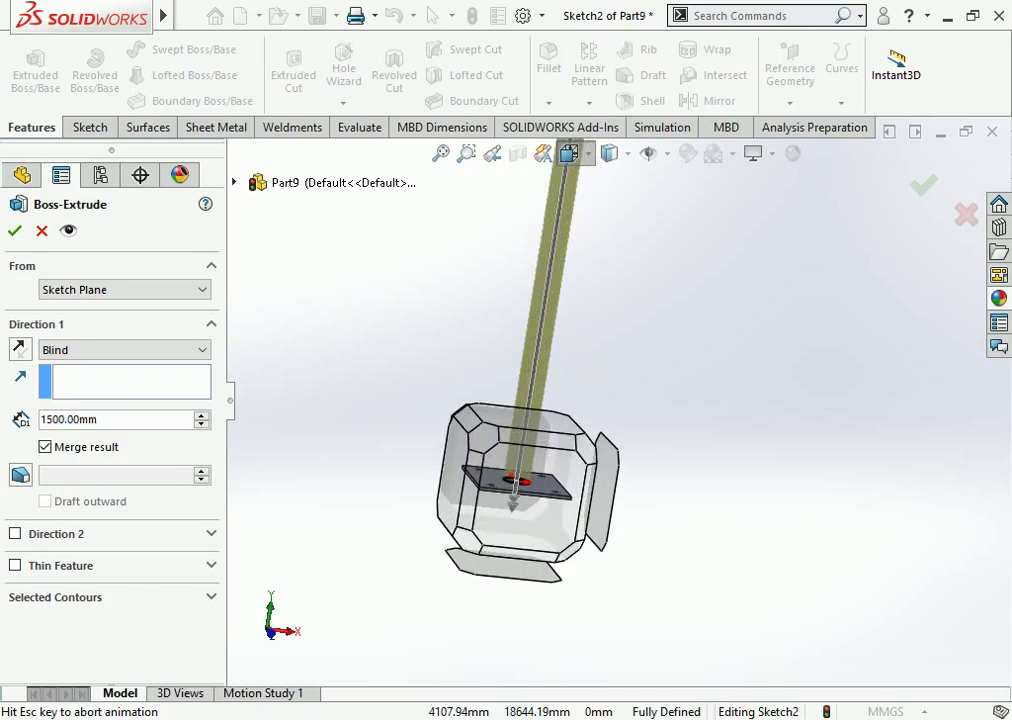
pyautogui.click(681, 208)
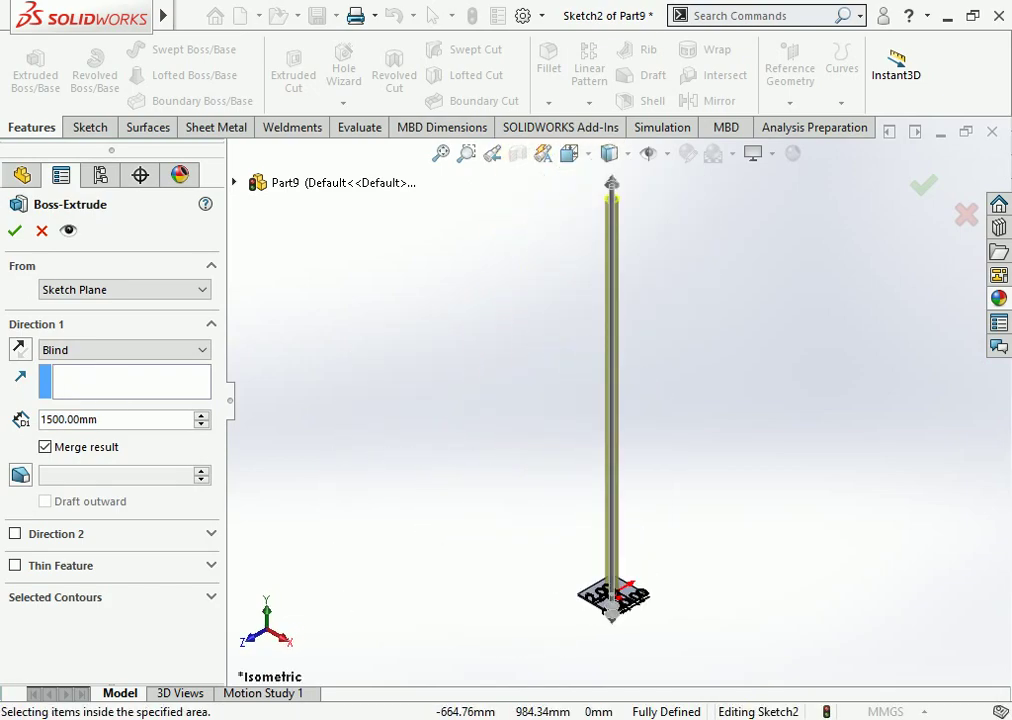
pyautogui.press('Return')
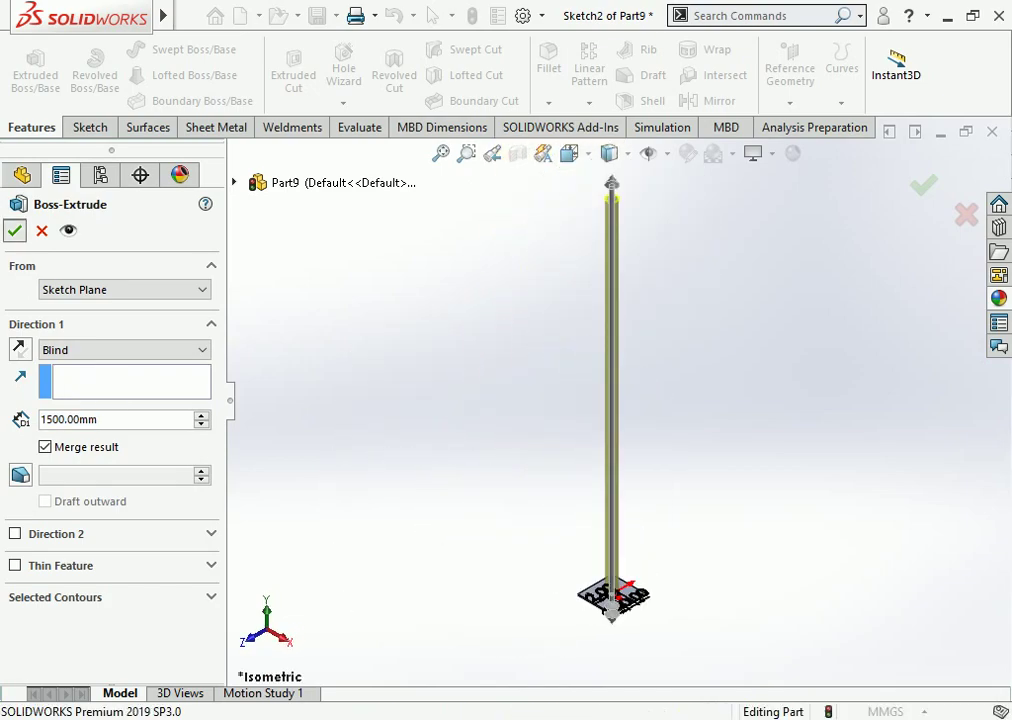
pyautogui.scroll(2, 377, 302)
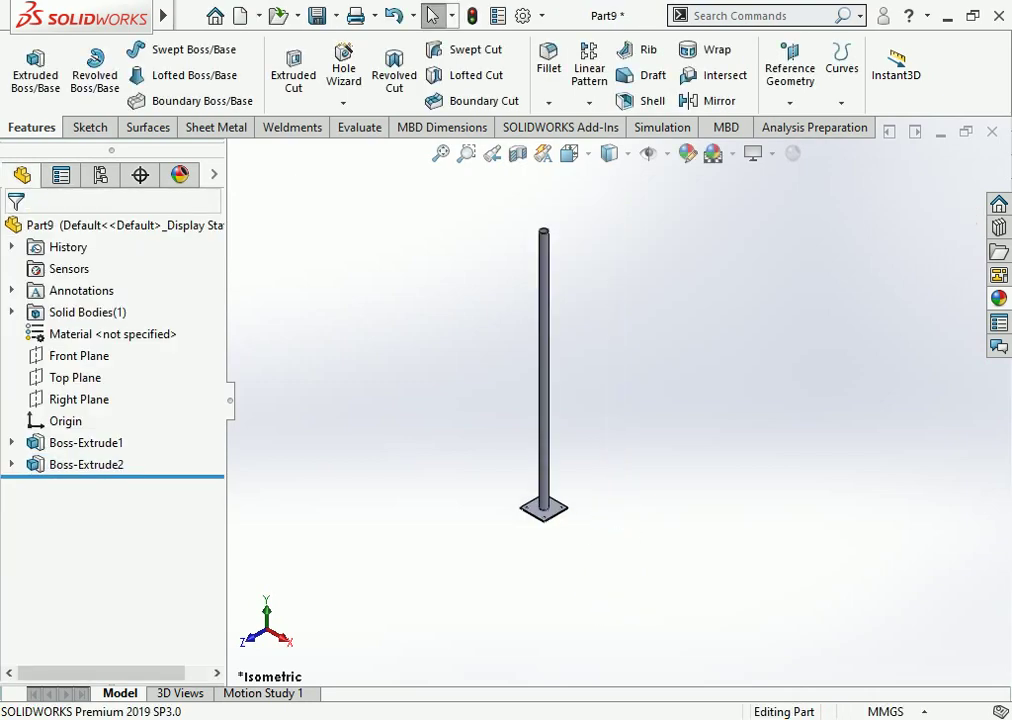
# Step: Set up a linear pattern with 1500 mm spacing and 2 instances per direction
pyautogui.click(589, 102)
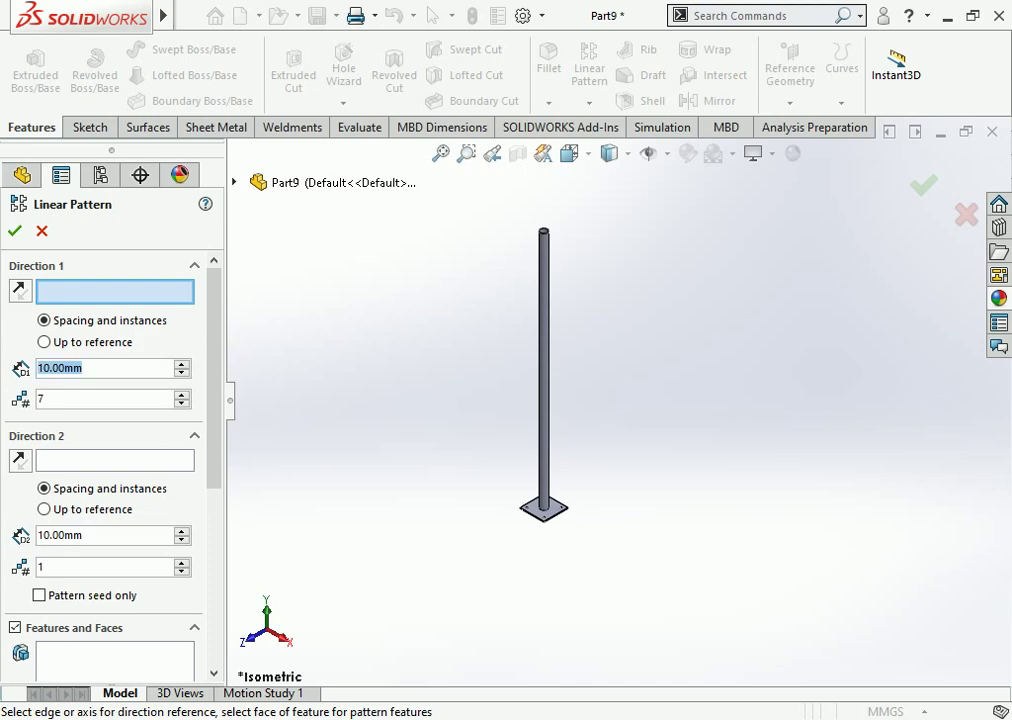
pyautogui.write('00')
pyautogui.press('Return')
pyautogui.write('2')
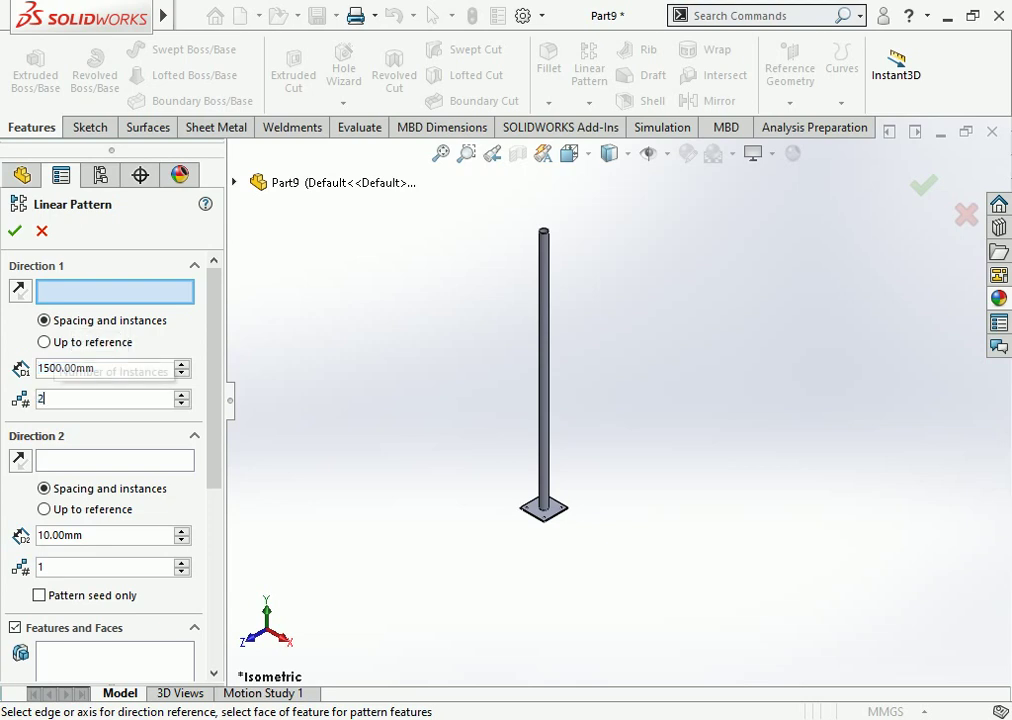
pyautogui.press('Return')
pyautogui.click(105, 535)
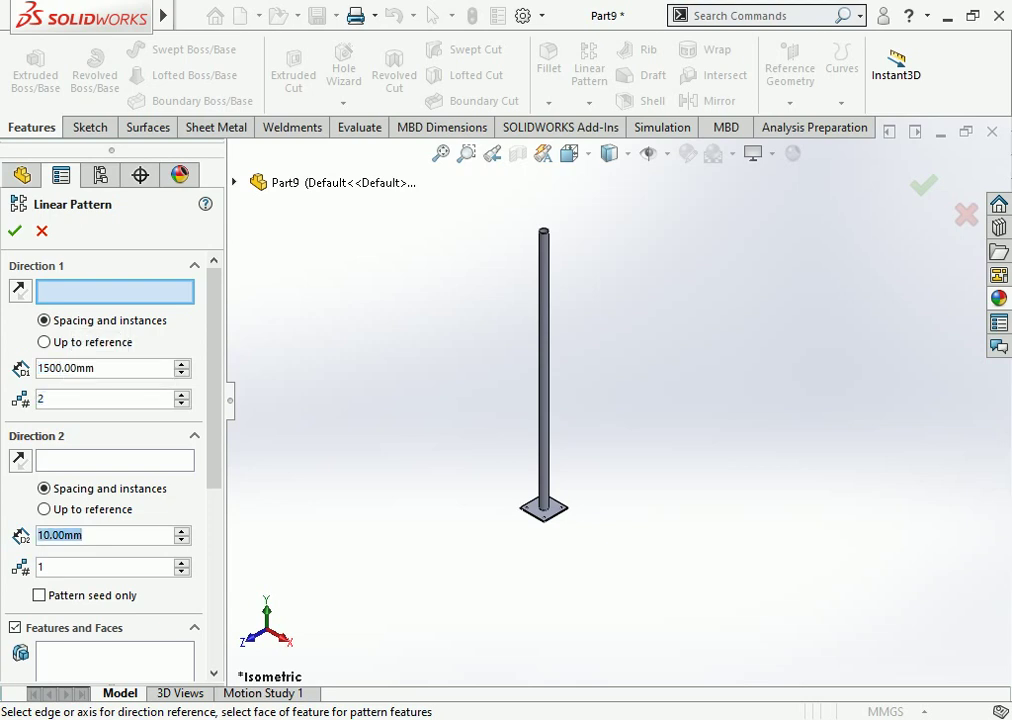
pyautogui.write('1500')
pyautogui.press('Return')
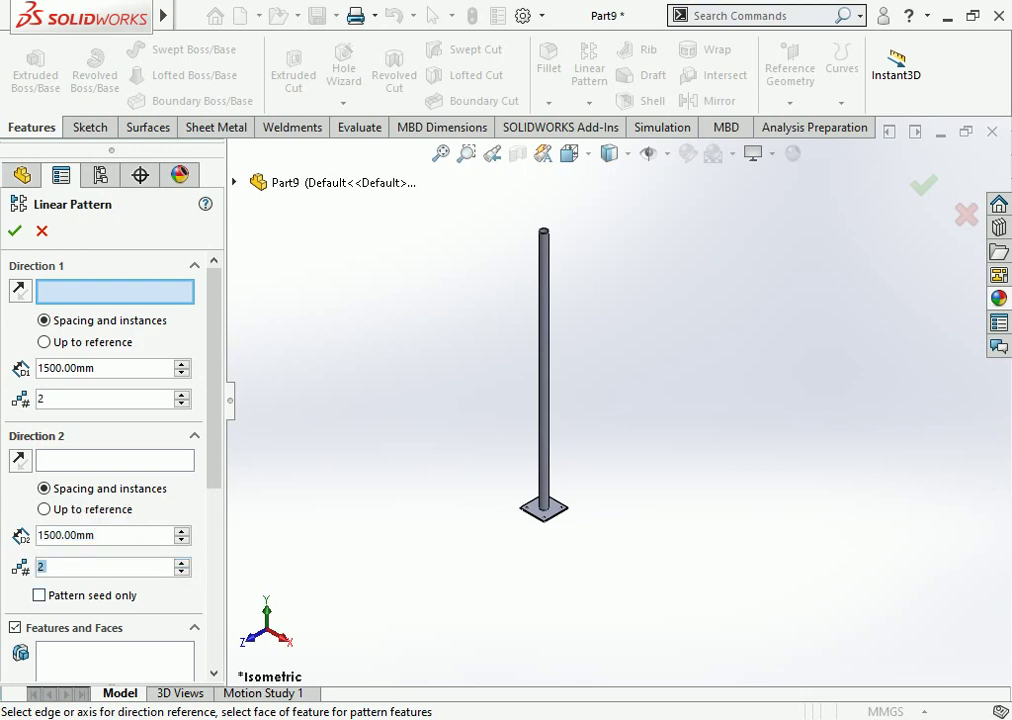
# Step: Use two base-plate edges as directions and pattern the post body into four posts
pyautogui.click(555, 510)
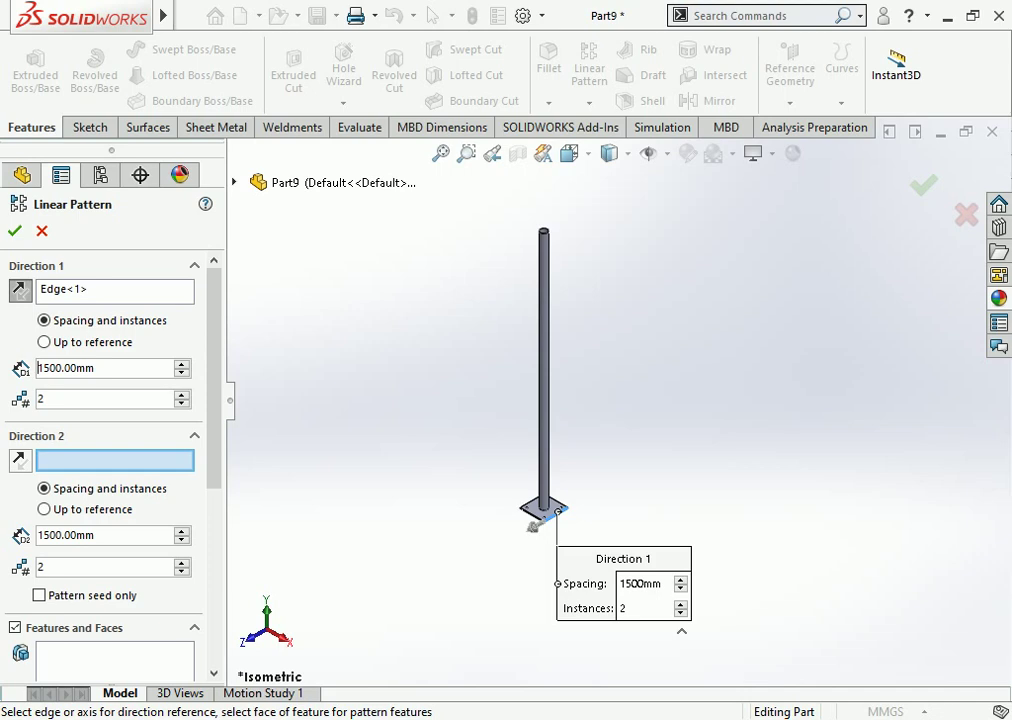
pyautogui.scroll(-3, 105, 450)
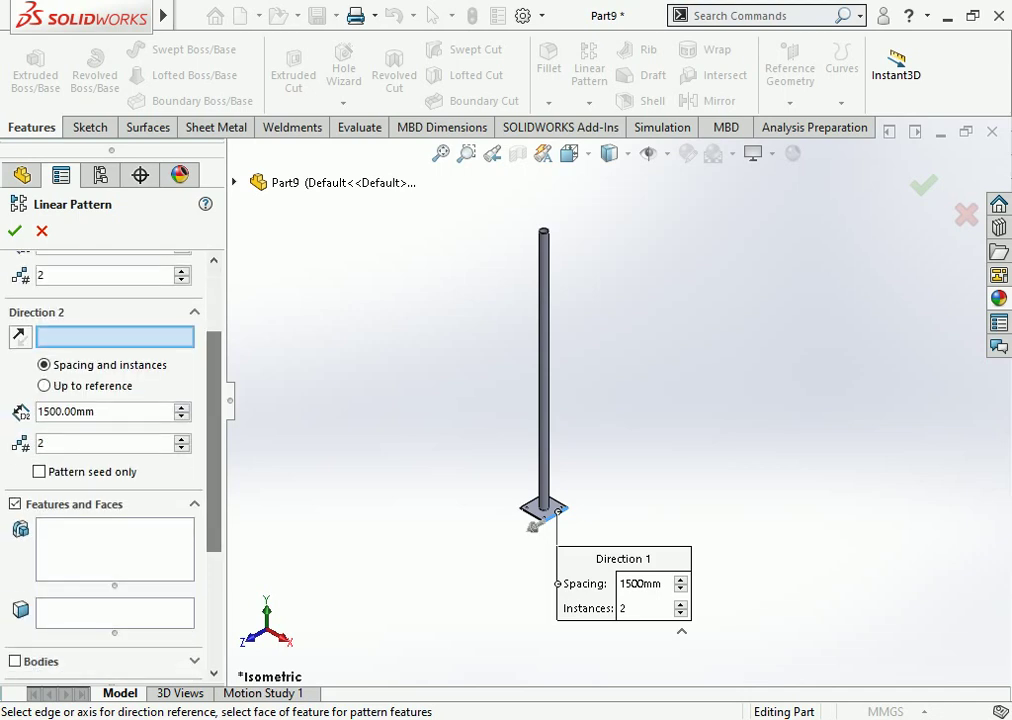
pyautogui.click(530, 516)
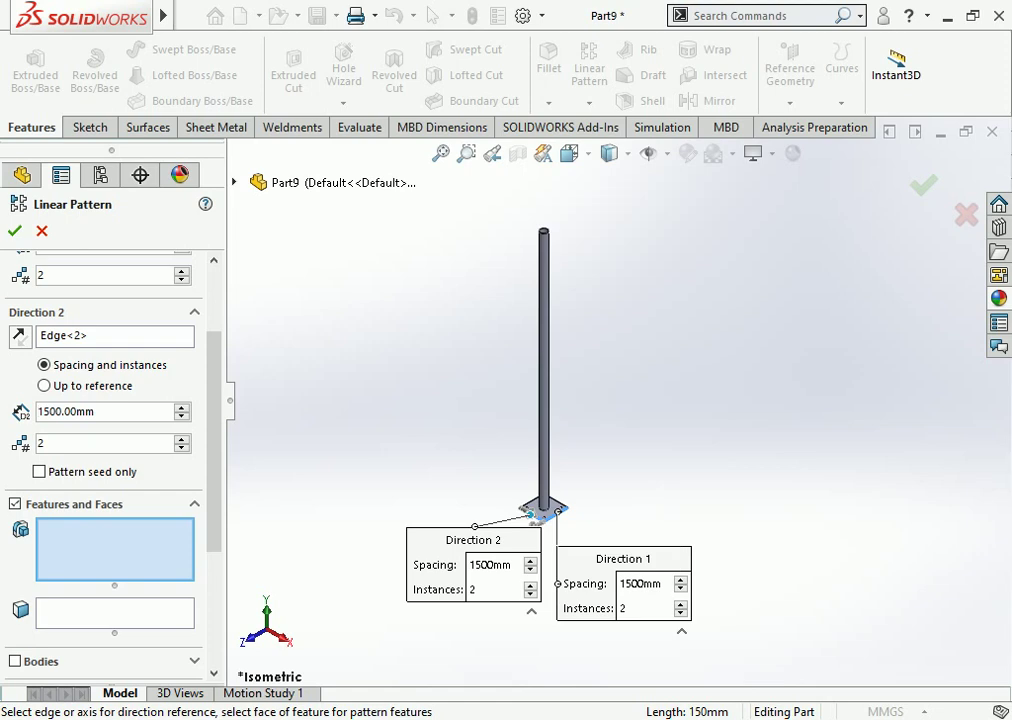
pyautogui.scroll(-2, 530, 516)
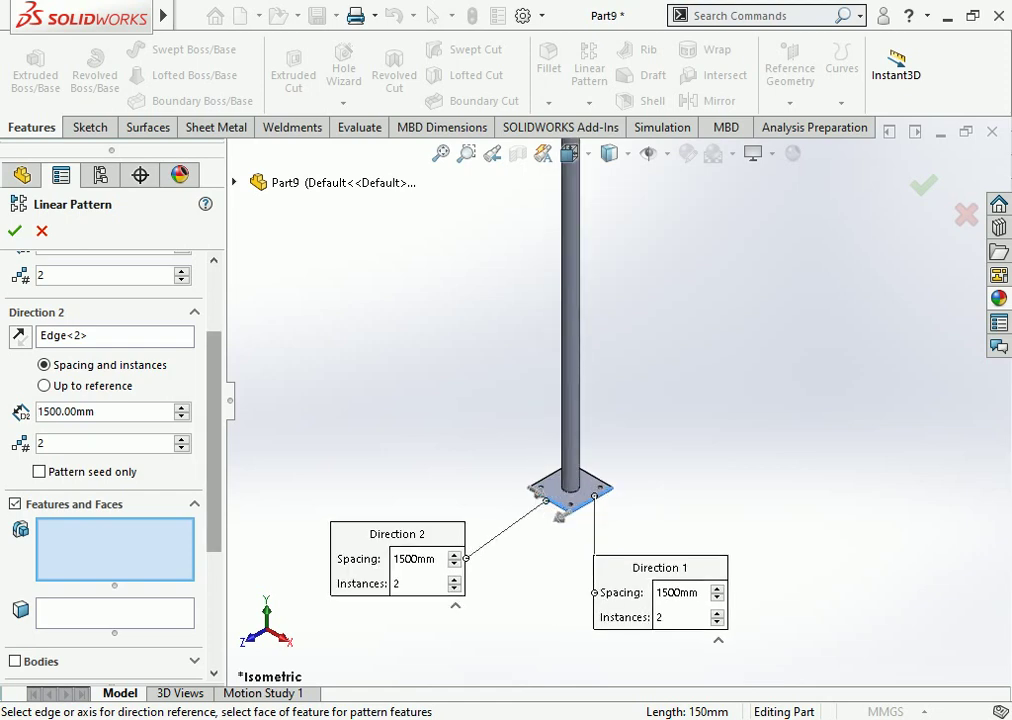
pyautogui.scroll(3, 604, 541)
pyautogui.scroll(-3, 110, 450)
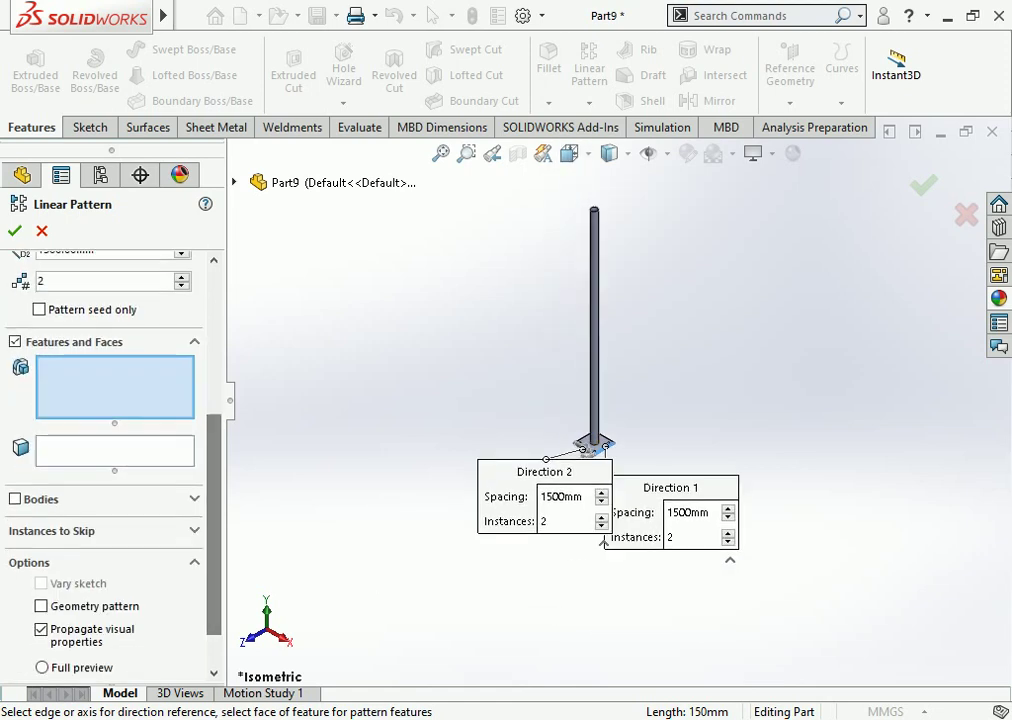
pyautogui.click(15, 498)
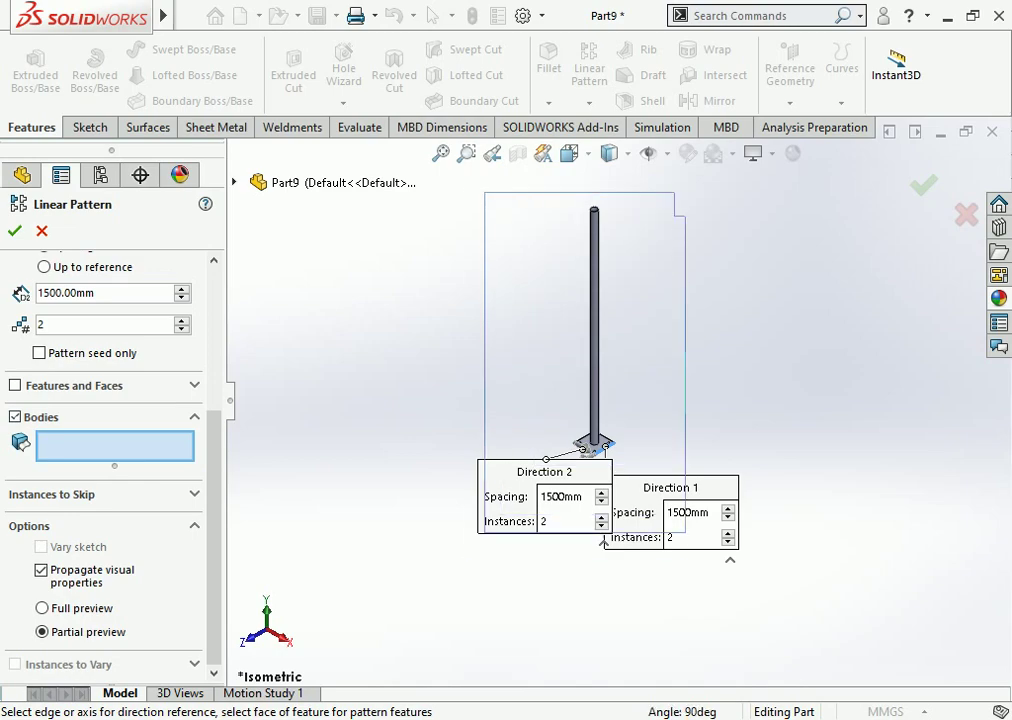
pyautogui.click(603, 541)
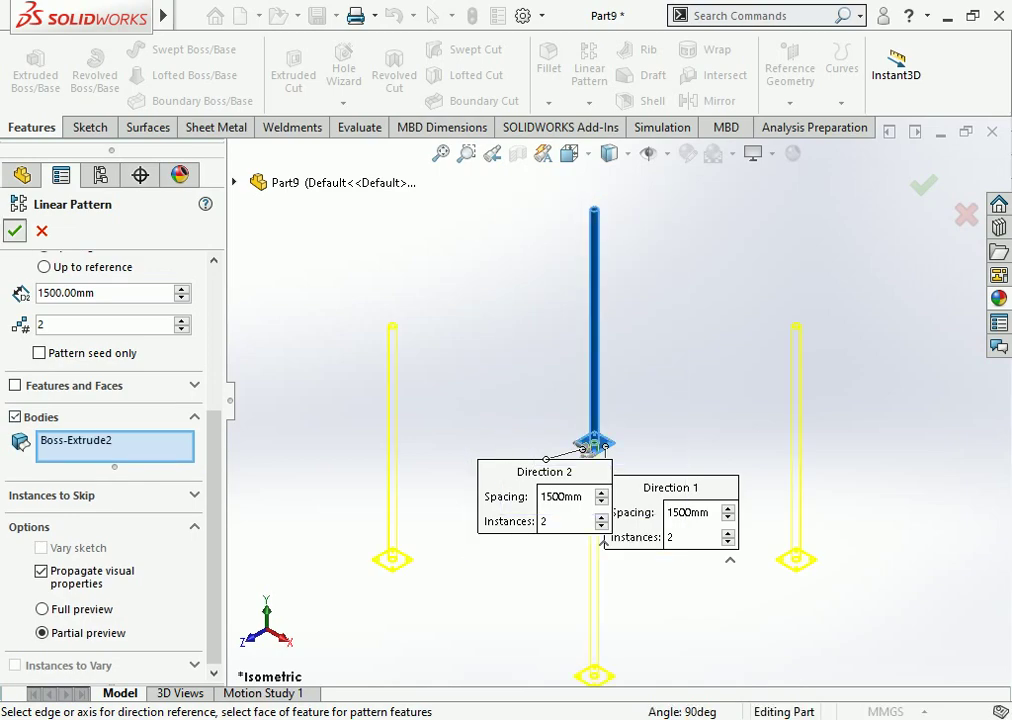
pyautogui.press('Return')
pyautogui.scroll(2, 600, 500)
# Step: Start a sketch on the Front Plane and view the model from the front
pyautogui.scroll(2, 600, 500)
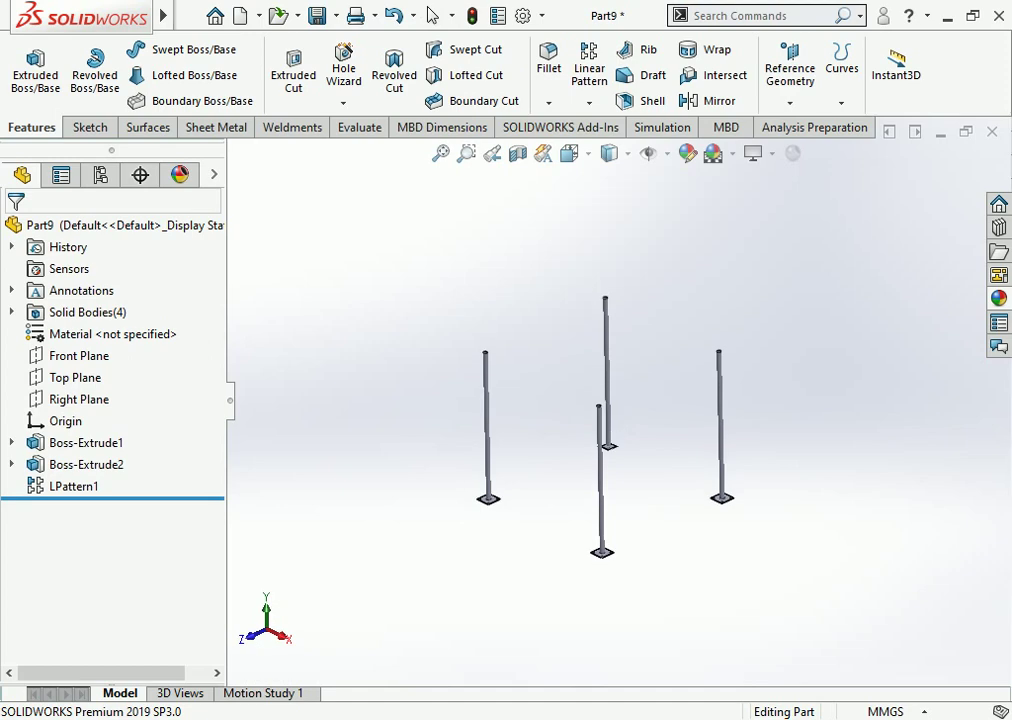
pyautogui.moveTo(560, 300); pyautogui.dragTo(620, 300, button='middle')
pyautogui.scroll(-3, 604, 268)
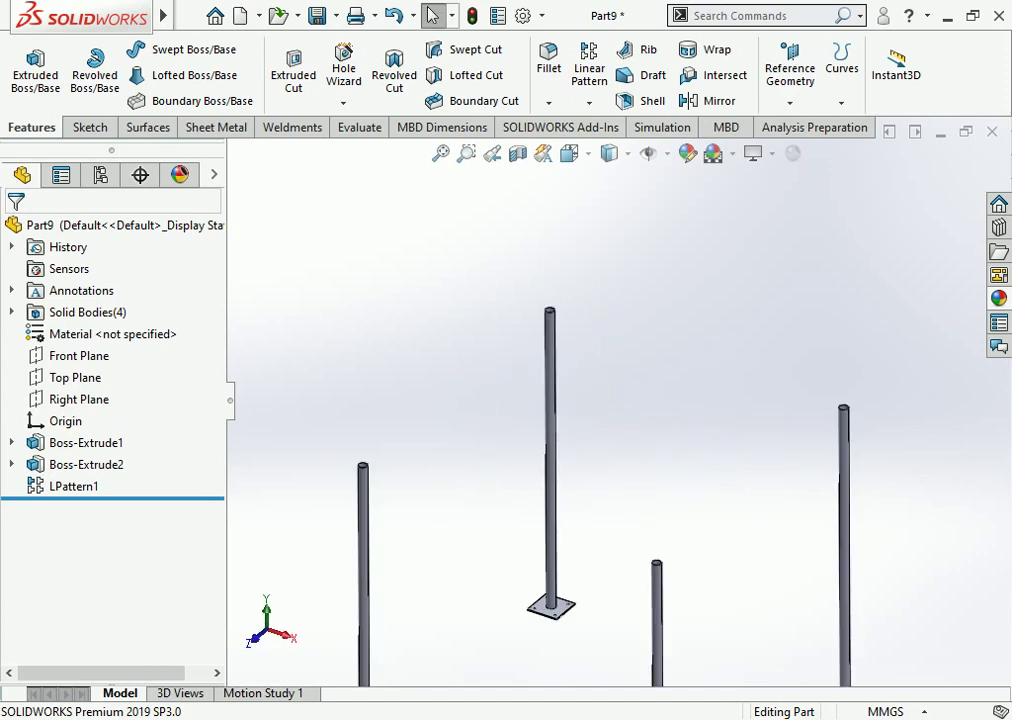
pyautogui.scroll(-3, 352, 480)
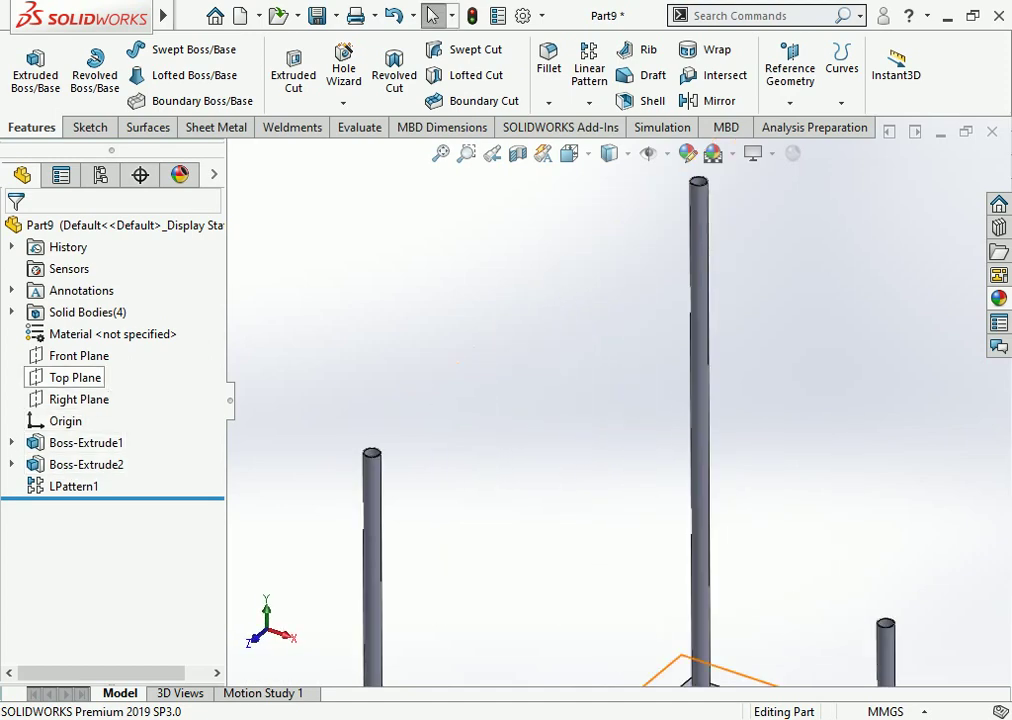
pyautogui.click(79, 356)
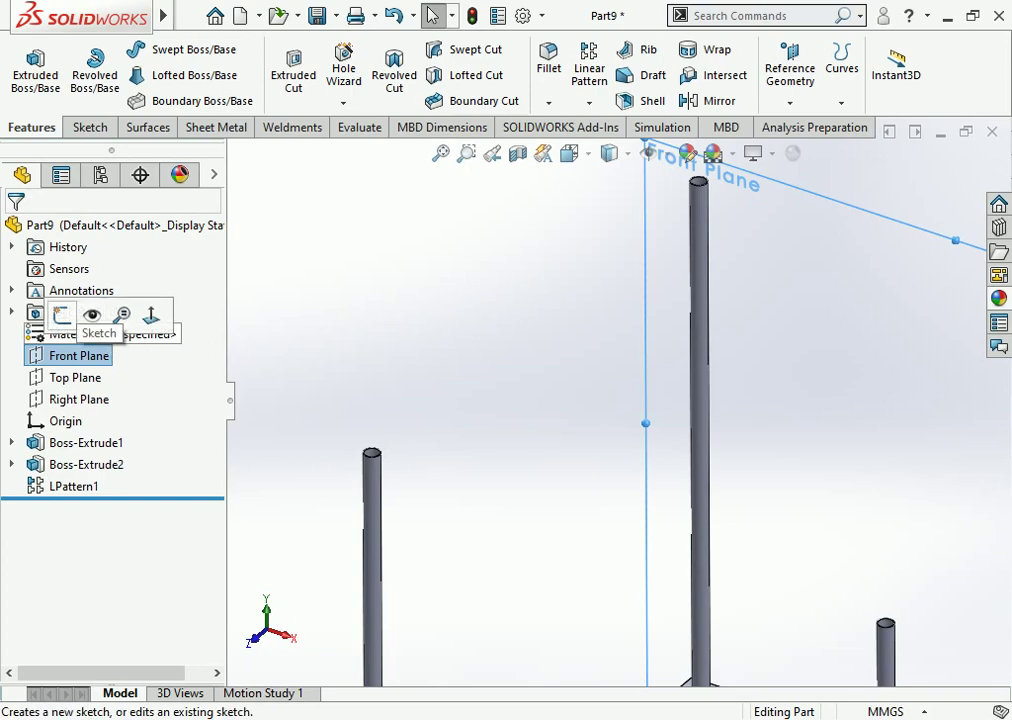
pyautogui.click(62, 315)
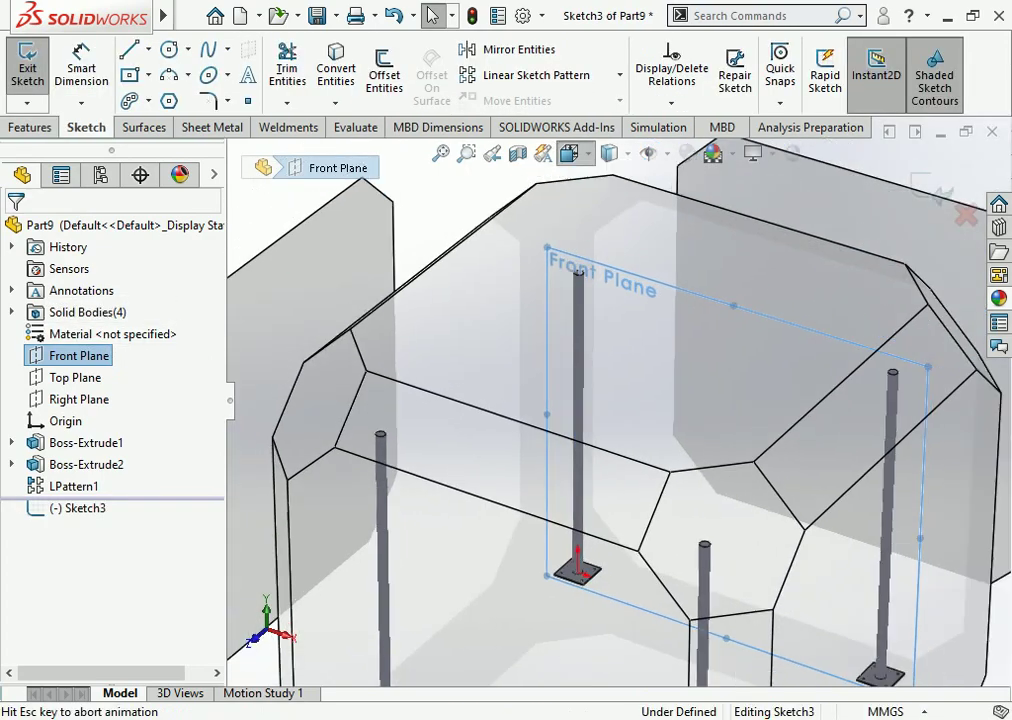
pyautogui.click(569, 153)
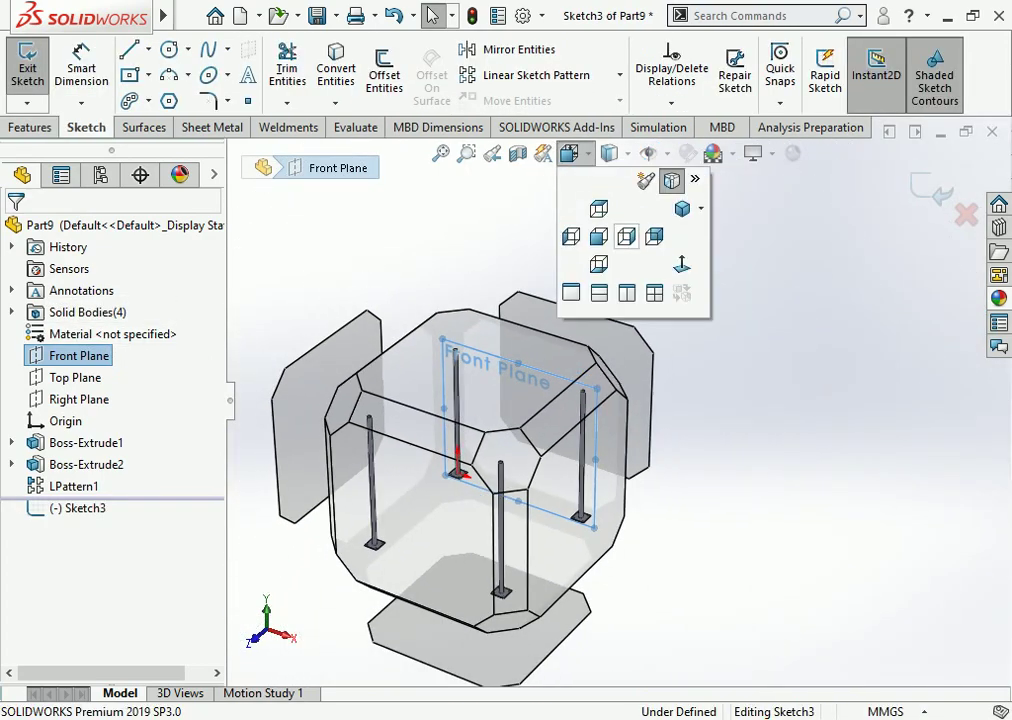
pyautogui.click(671, 176)
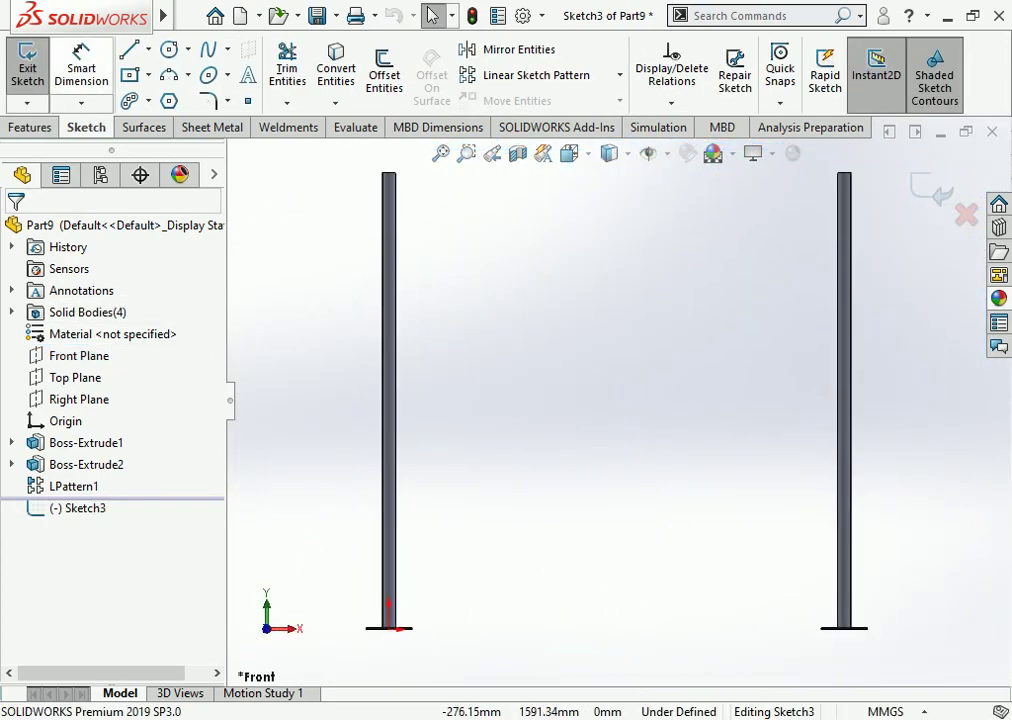
# Step: Draw an R22 mm center circle at the top of the left post
pyautogui.click(170, 49)
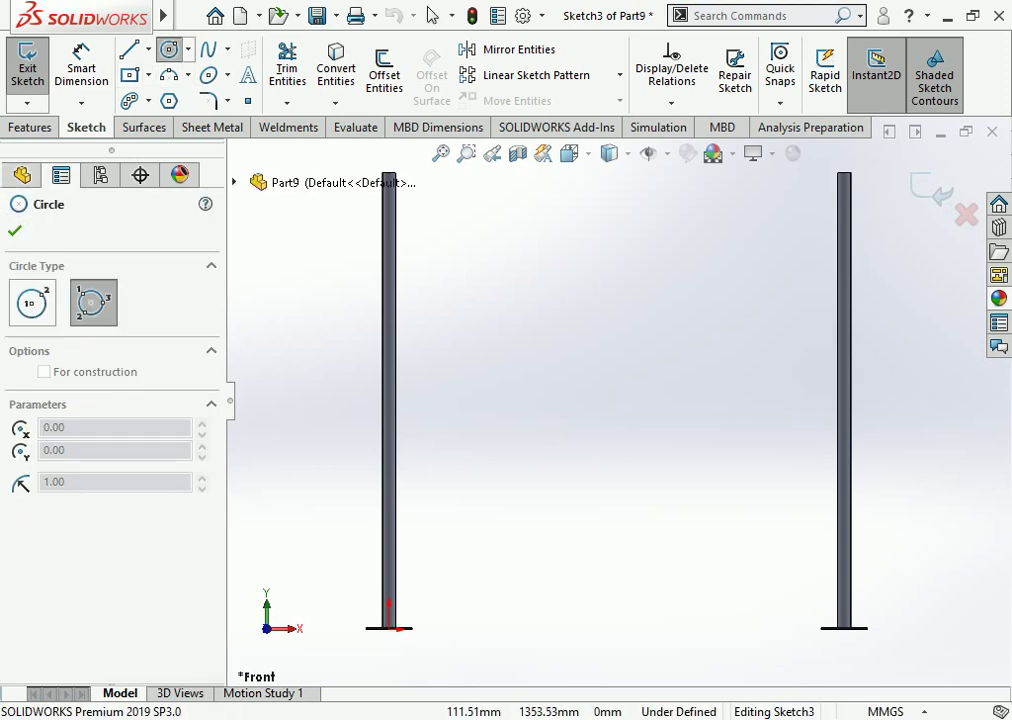
pyautogui.keyDown('ctrl'); pyautogui.moveTo(425, 223); pyautogui.dragTo(542, 332, button='middle'); pyautogui.keyUp('ctrl')
pyautogui.scroll(-2, 590, 360)
pyautogui.scroll(-1, 632, 388)
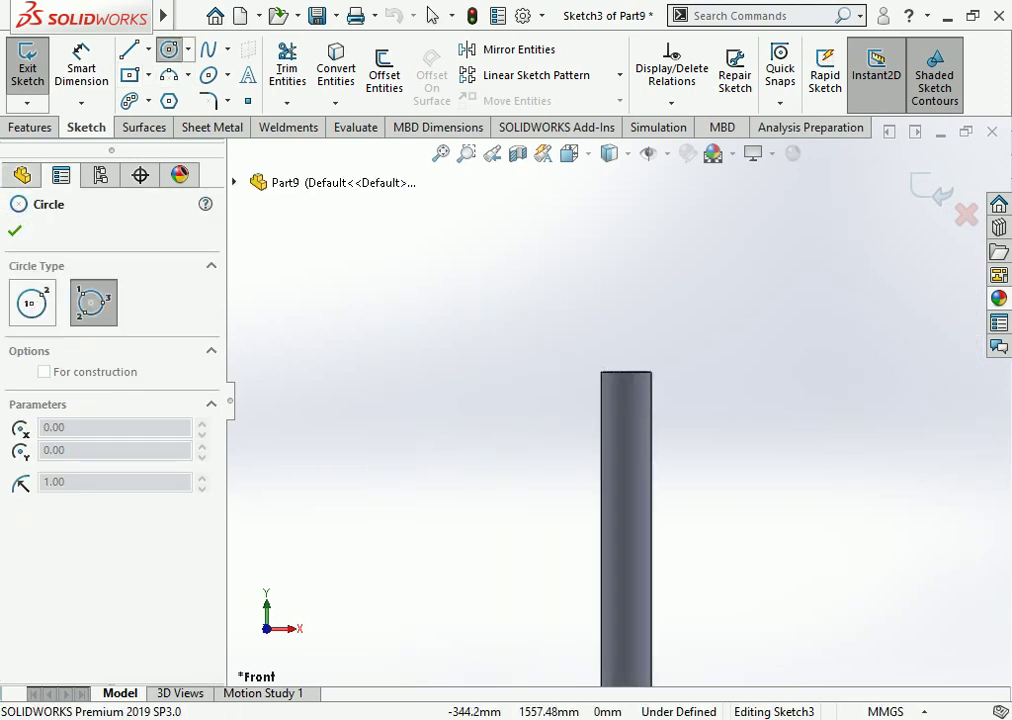
pyautogui.press('Escape')
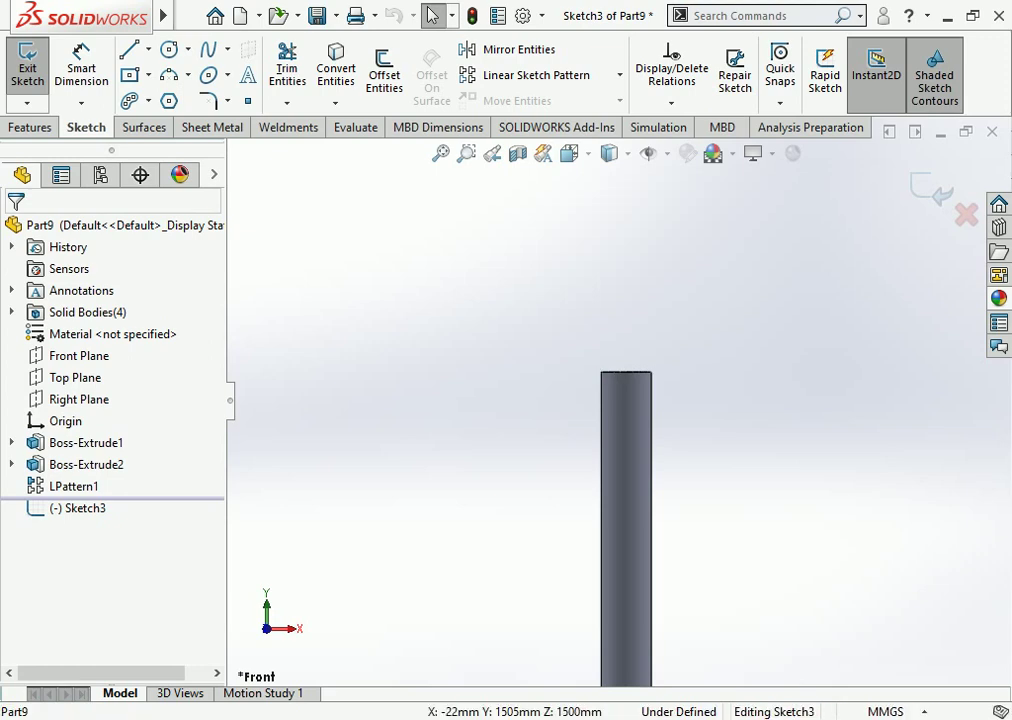
pyautogui.press('Return')
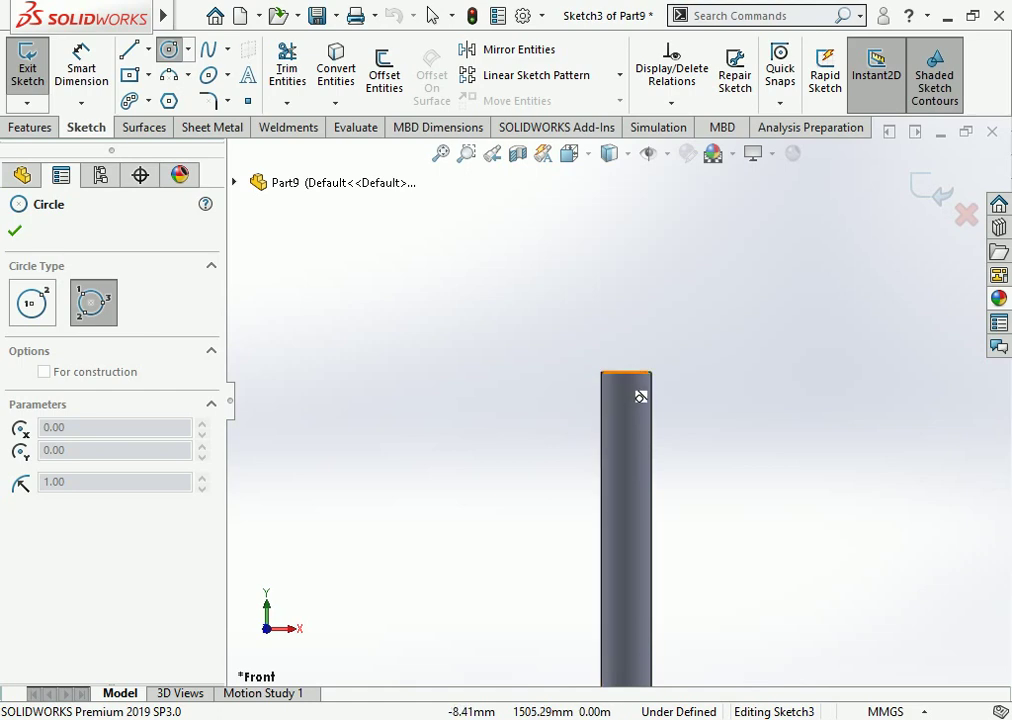
pyautogui.click(31, 302)
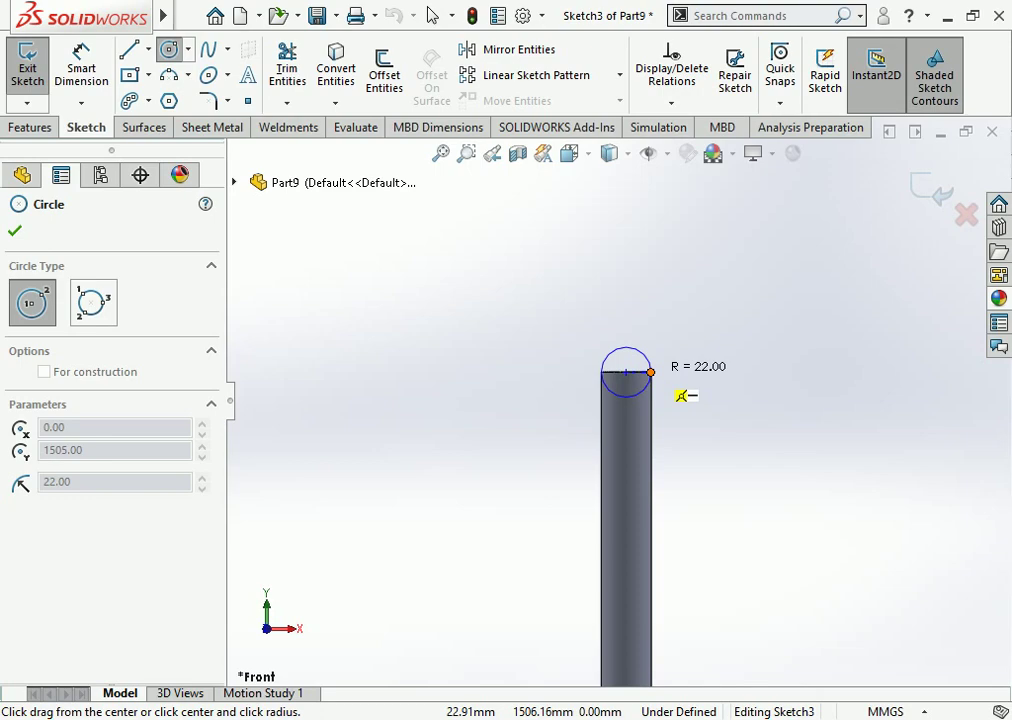
pyautogui.click(651, 372)
pyautogui.press('Escape')
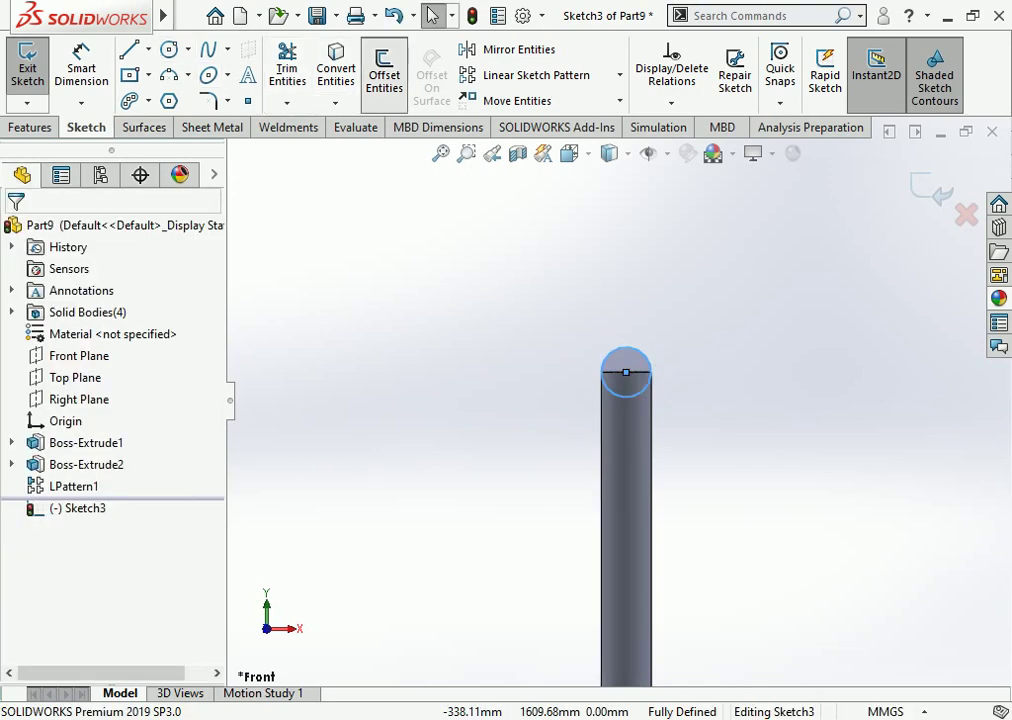
# Step: Offset the R22 circle 2 mm inward to form a tube-wall ring
pyautogui.click(384, 75)
pyautogui.scroll(-3, 665, 376)
pyautogui.scroll(-2, 665, 376)
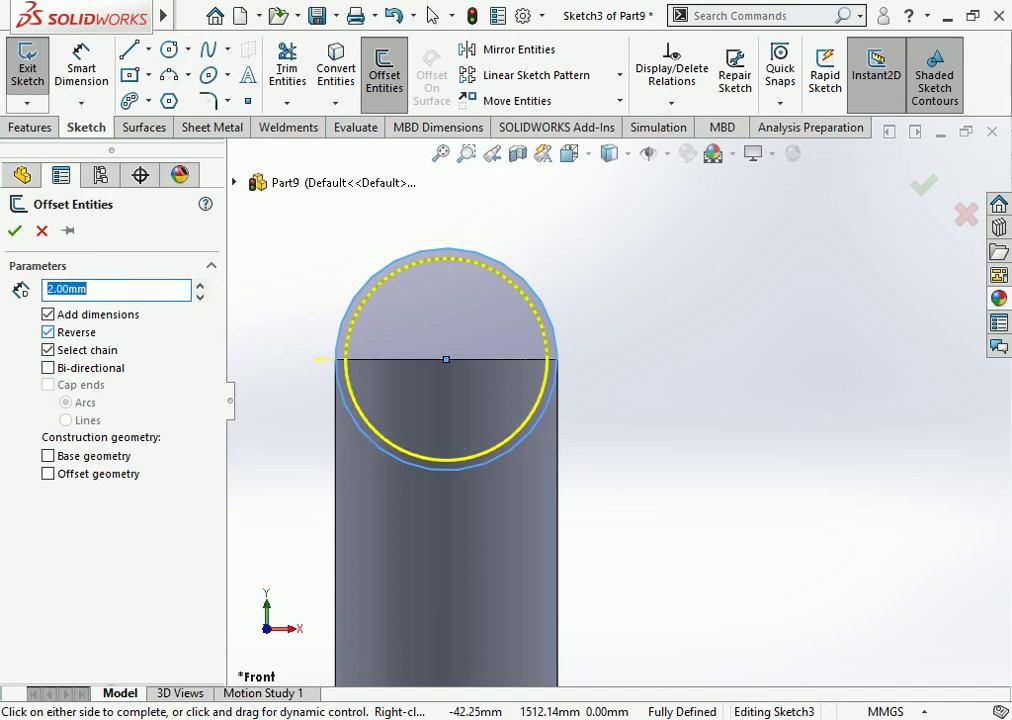
pyautogui.press('Return')
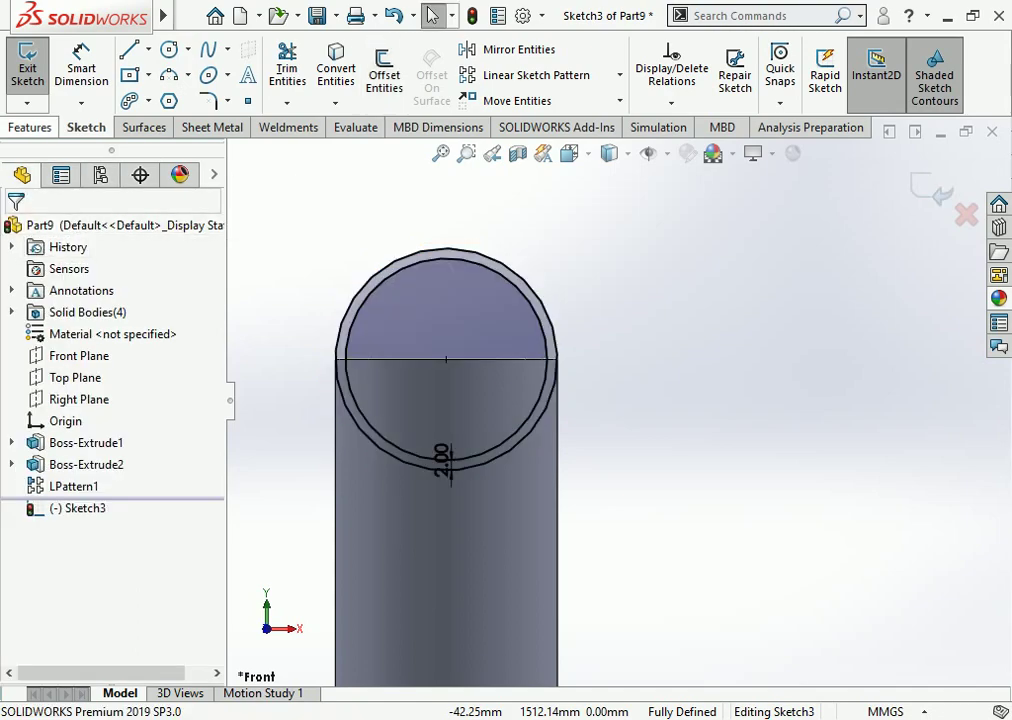
pyautogui.click(29, 127)
# Step: Try extruding the ring sketch Up To Surface at a post face, then cancel the attempt
pyautogui.click(35, 68)
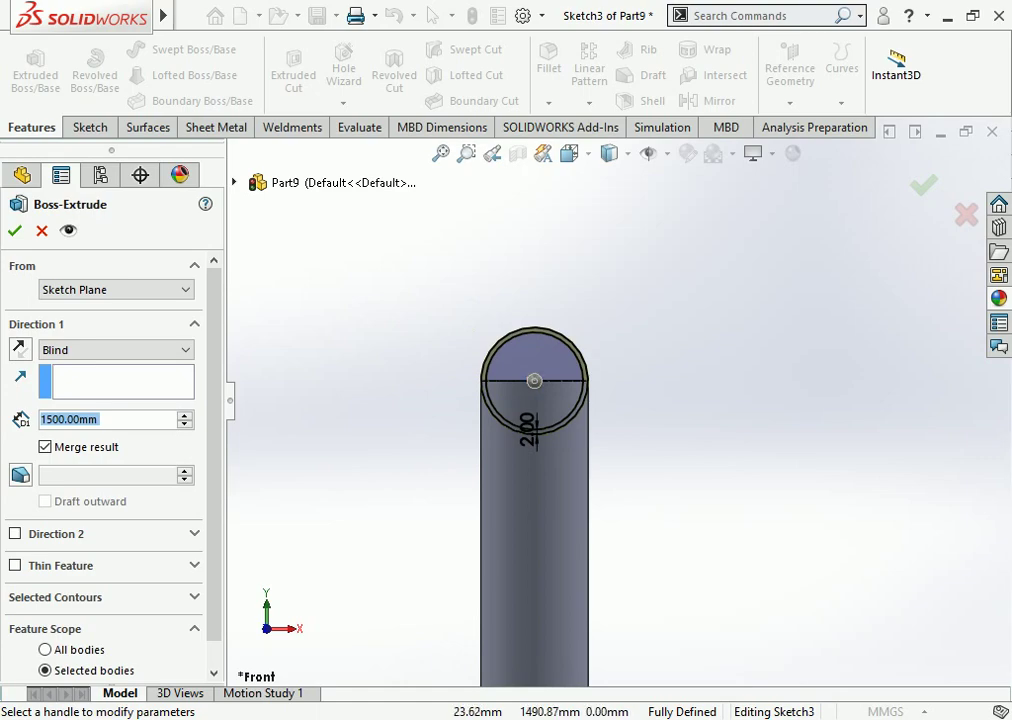
pyautogui.scroll(-4, 740, 260)
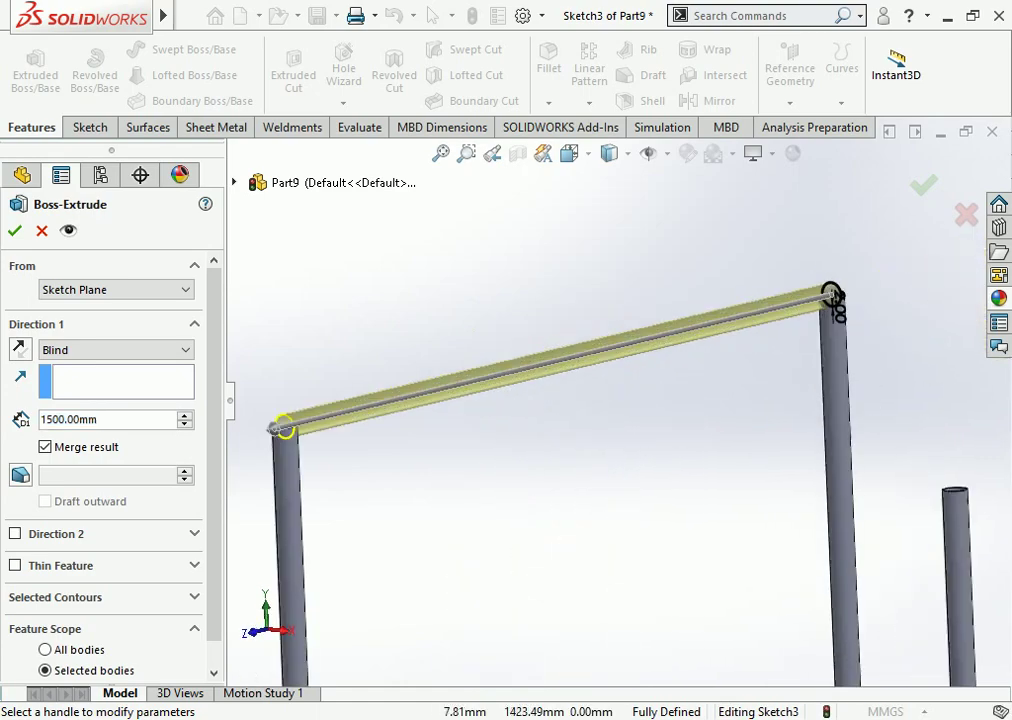
pyautogui.scroll(2, 745, 258)
pyautogui.scroll(2, 680, 325)
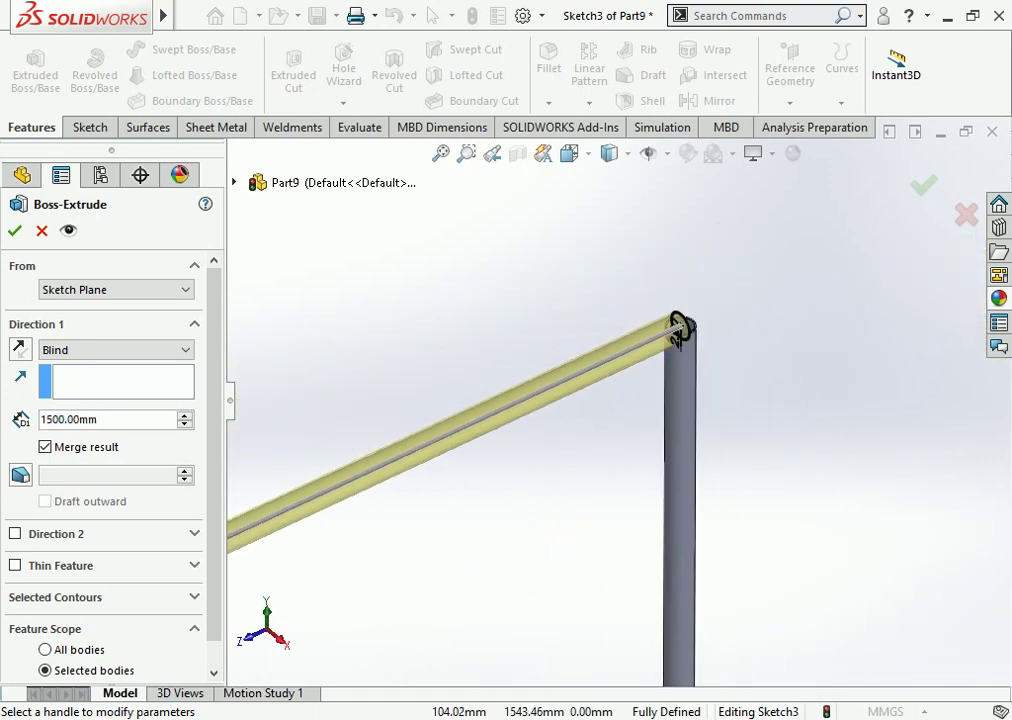
pyautogui.scroll(3, 630, 372)
pyautogui.scroll(-5, 465, 445)
pyautogui.scroll(-3, 465, 445)
pyautogui.scroll(-1, 540, 455)
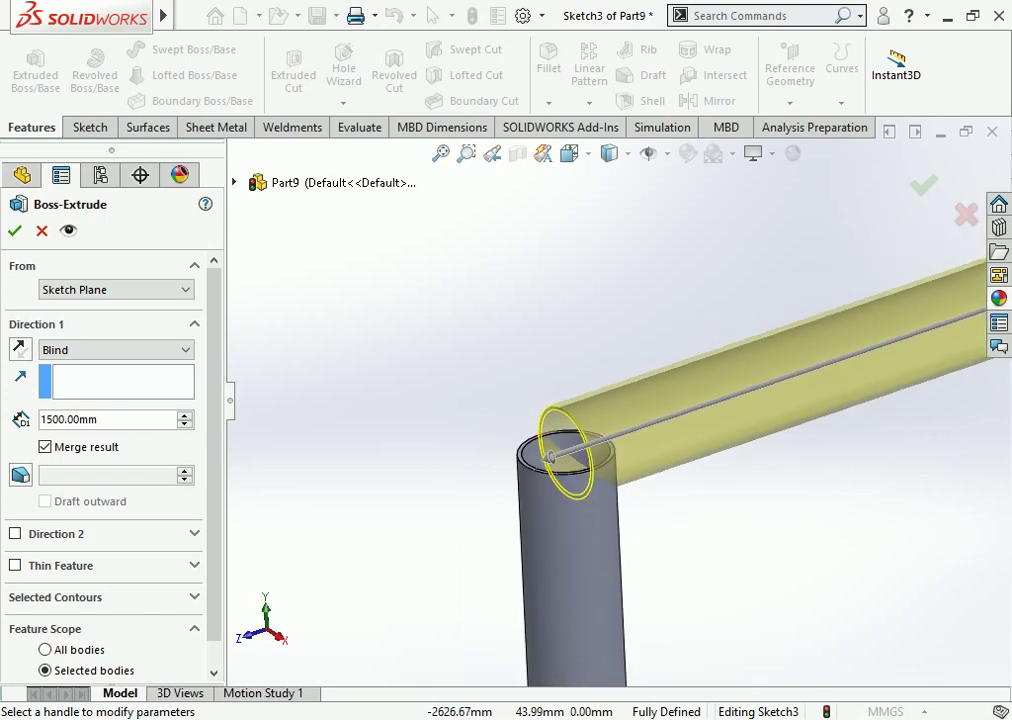
pyautogui.click(115, 349)
pyautogui.press('Down')
pyautogui.press('Down')
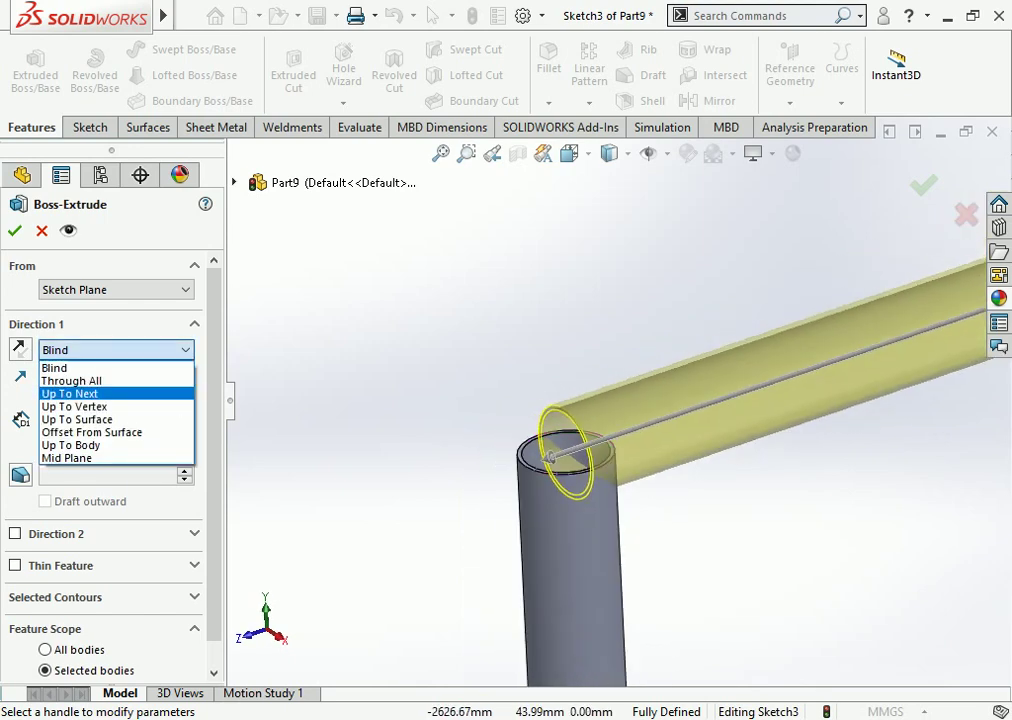
pyautogui.press('Down')
pyautogui.press('Down')
pyautogui.press('Return')
pyautogui.click(597, 521)
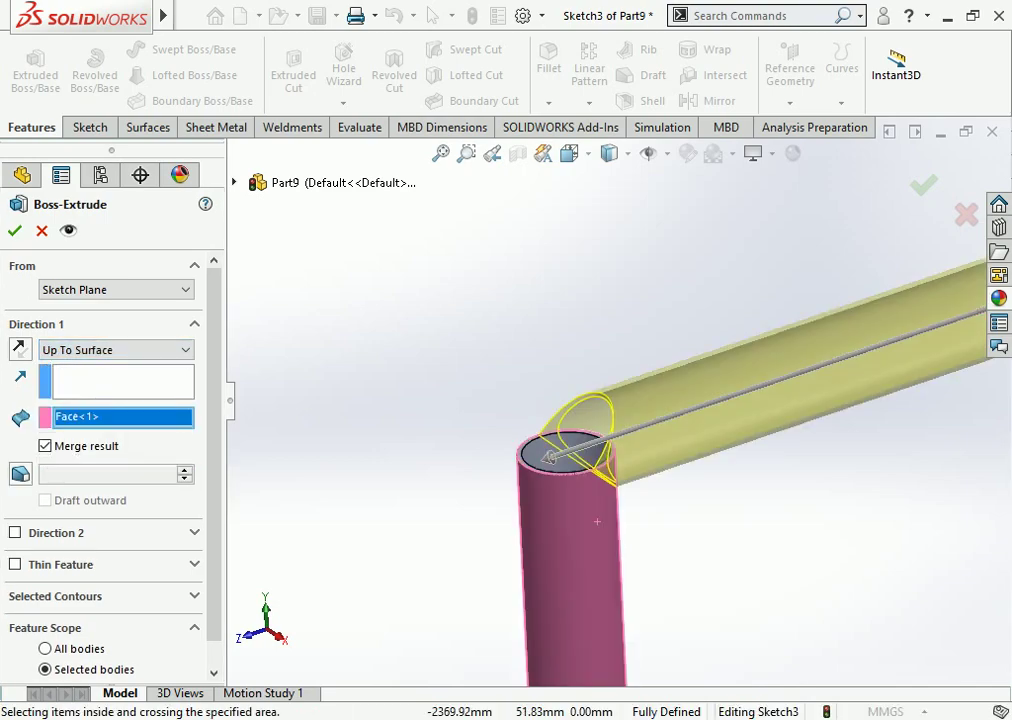
pyautogui.press('Escape')
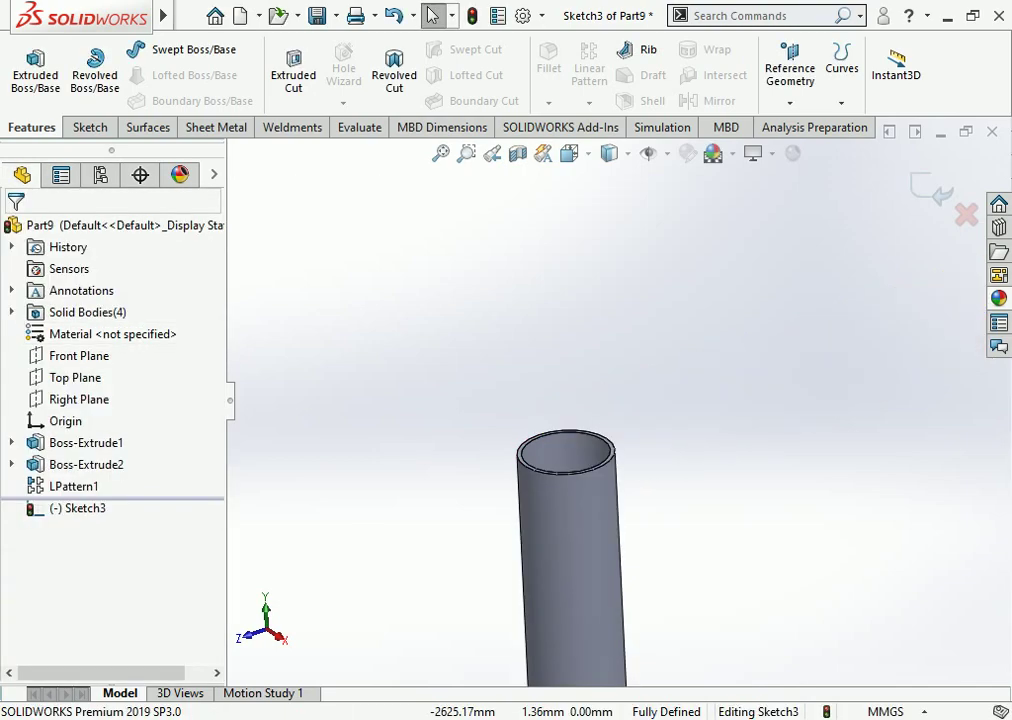
# Step: Extrude the ring sketch Blind 1500 mm into the top tube Boss-Extrude3
pyautogui.scroll(3, 610, 400)
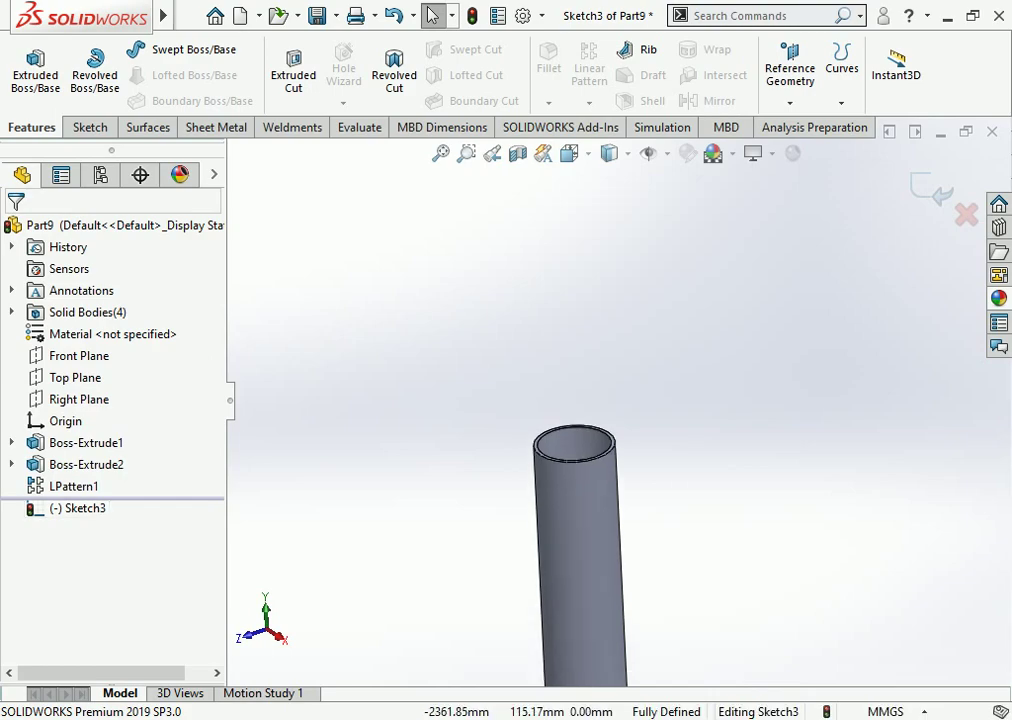
pyautogui.scroll(2, 610, 400)
pyautogui.click(35, 68)
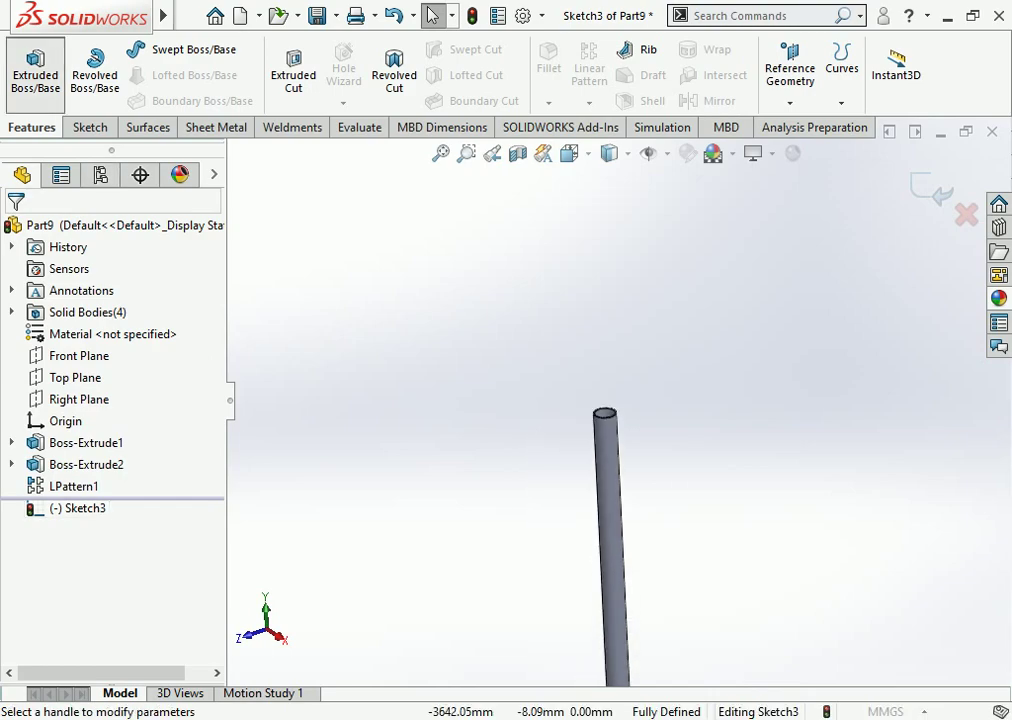
pyautogui.press('Return')
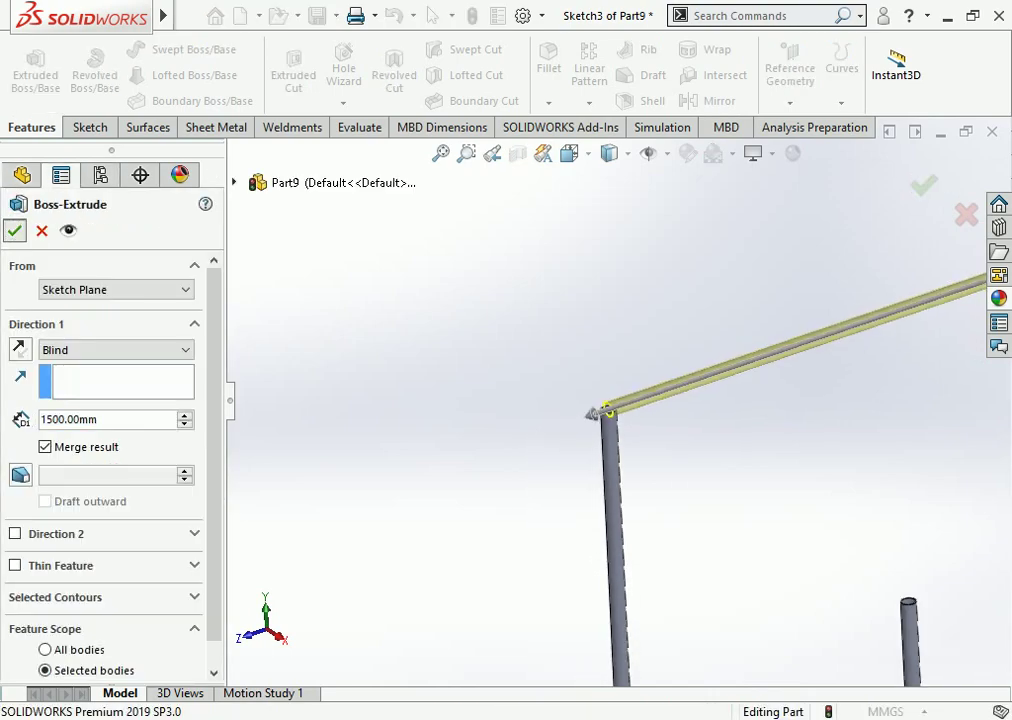
pyautogui.scroll(3, 615, 405)
pyautogui.scroll(2, 615, 405)
pyautogui.scroll(-3, 732, 459)
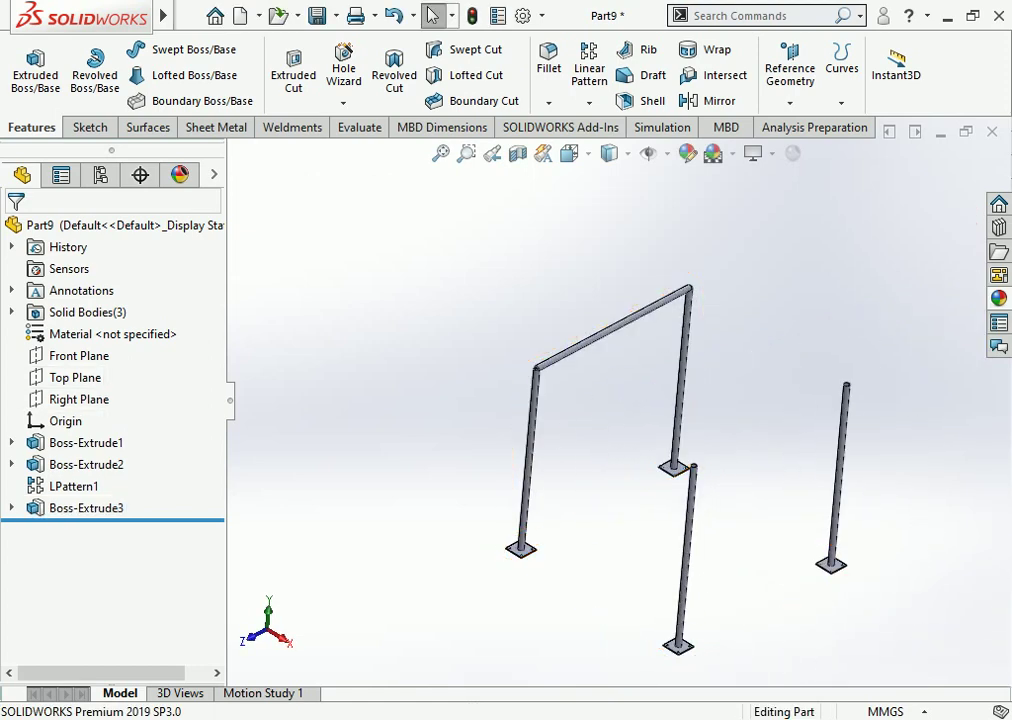
# Step: Start a new reference plane with a base plate's front face as first reference
pyautogui.click(790, 70)
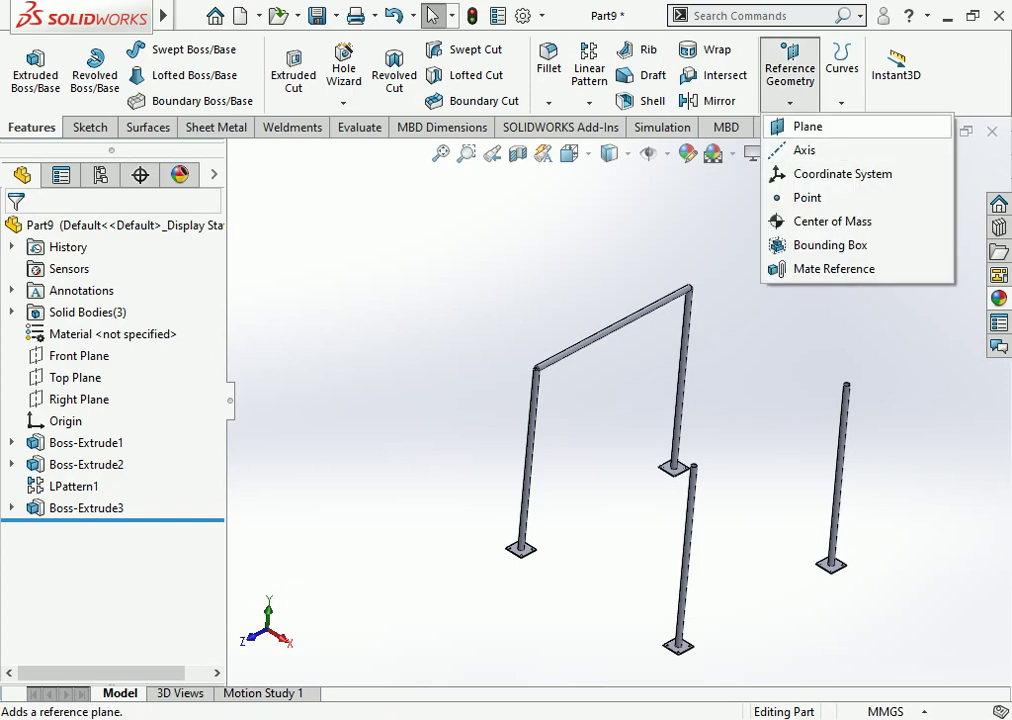
pyautogui.click(806, 127)
pyautogui.scroll(-3, 865, 625)
pyautogui.scroll(-3, 865, 625)
pyautogui.scroll(-5, 760, 453)
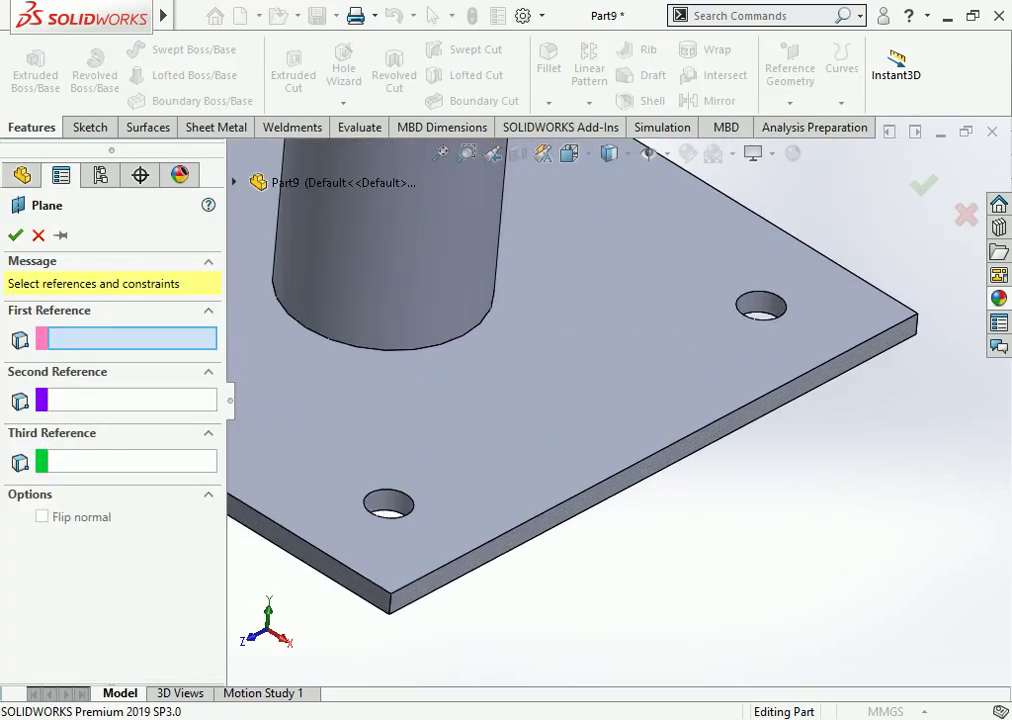
pyautogui.click(650, 460)
pyautogui.scroll(3, 655, 440)
pyautogui.scroll(3, 640, 413)
pyautogui.scroll(3, 628, 408)
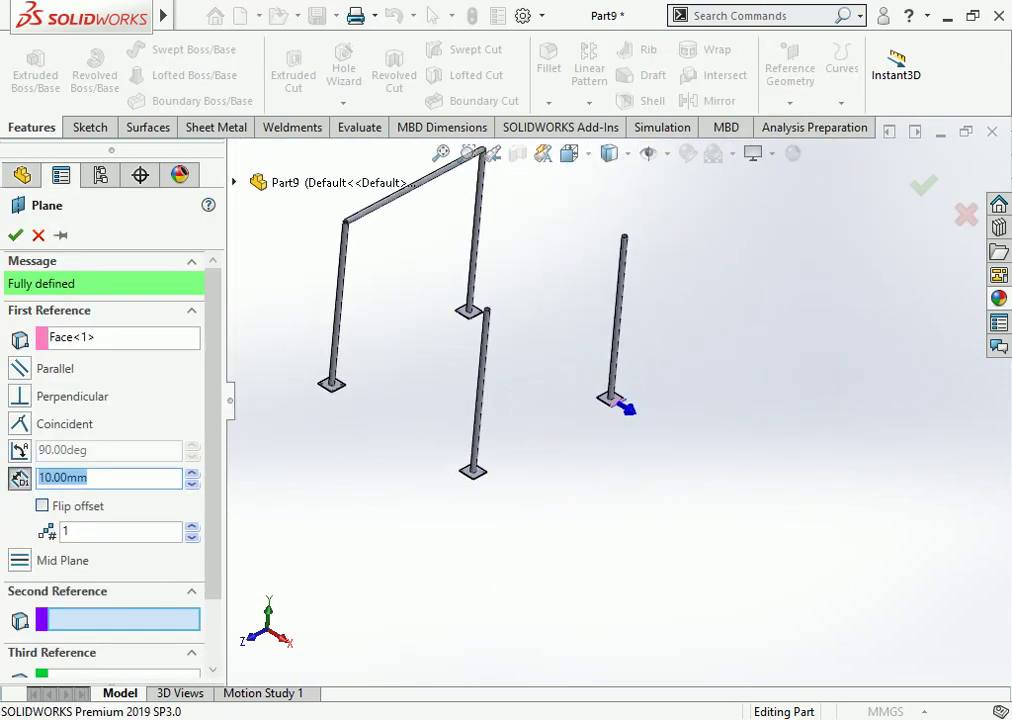
# Step: Add another plate's side face as second reference to create the mid-plane Plane1
pyautogui.moveTo(628, 408)
pyautogui.mouseDown(button='middle')
pyautogui.moveTo(560, 396)
pyautogui.moveTo(590, 392)
pyautogui.mouseUp(button='middle')
pyautogui.scroll(-3, 574, 386)
pyautogui.scroll(-3, 574, 386)
pyautogui.scroll(-3, 574, 386)
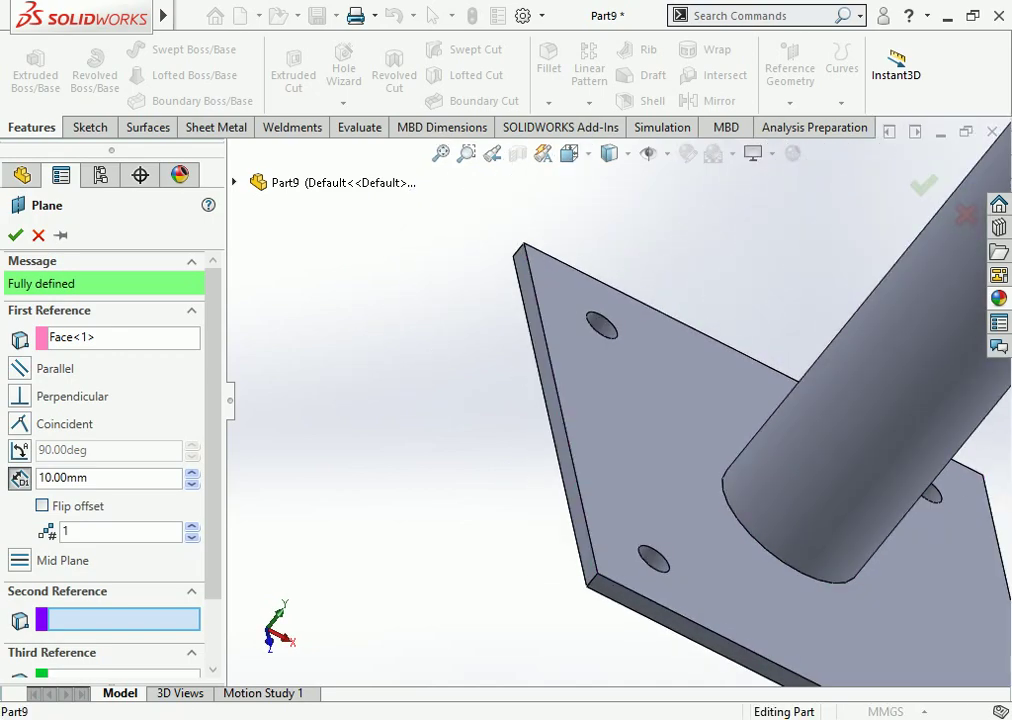
pyautogui.click(555, 420)
pyautogui.scroll(5, 555, 420)
pyautogui.scroll(5, 555, 420)
pyautogui.moveTo(555, 420); pyautogui.dragTo(600, 402, button='middle')
pyautogui.press('Return')
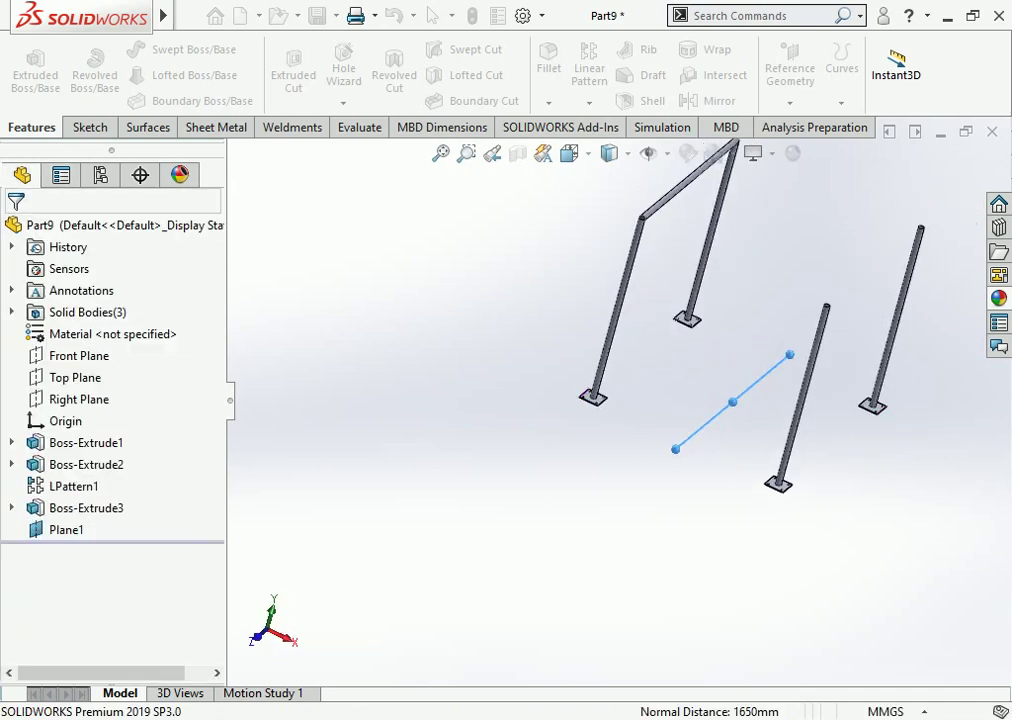
pyautogui.moveTo(640, 300); pyautogui.dragTo(600, 250, button='middle')
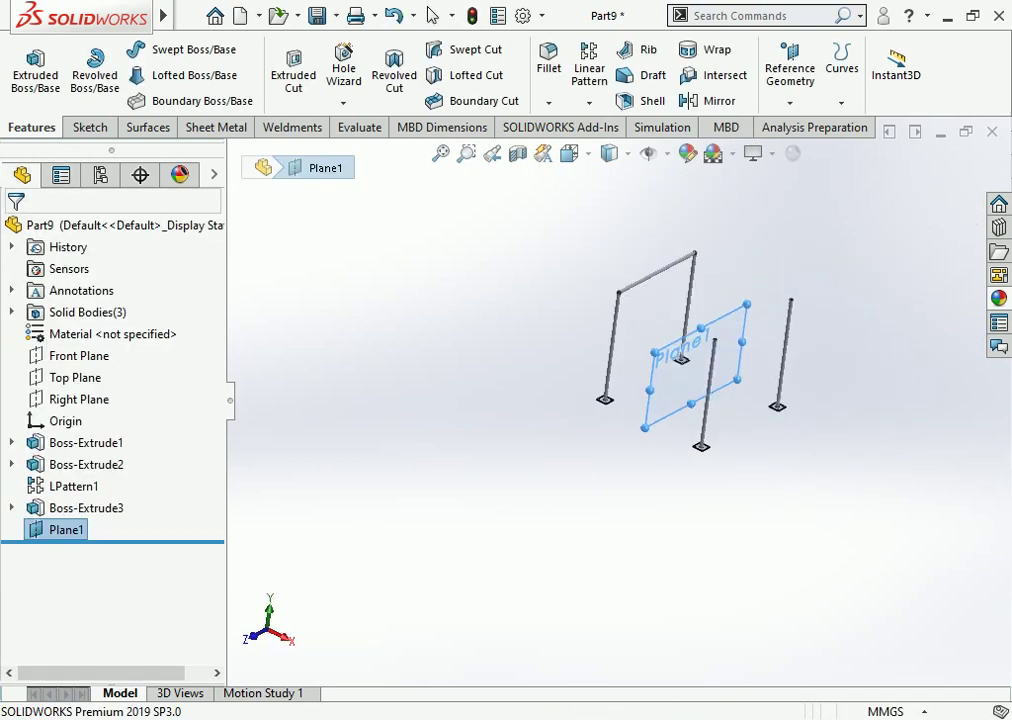
pyautogui.click(716, 101)
pyautogui.click(656, 273)
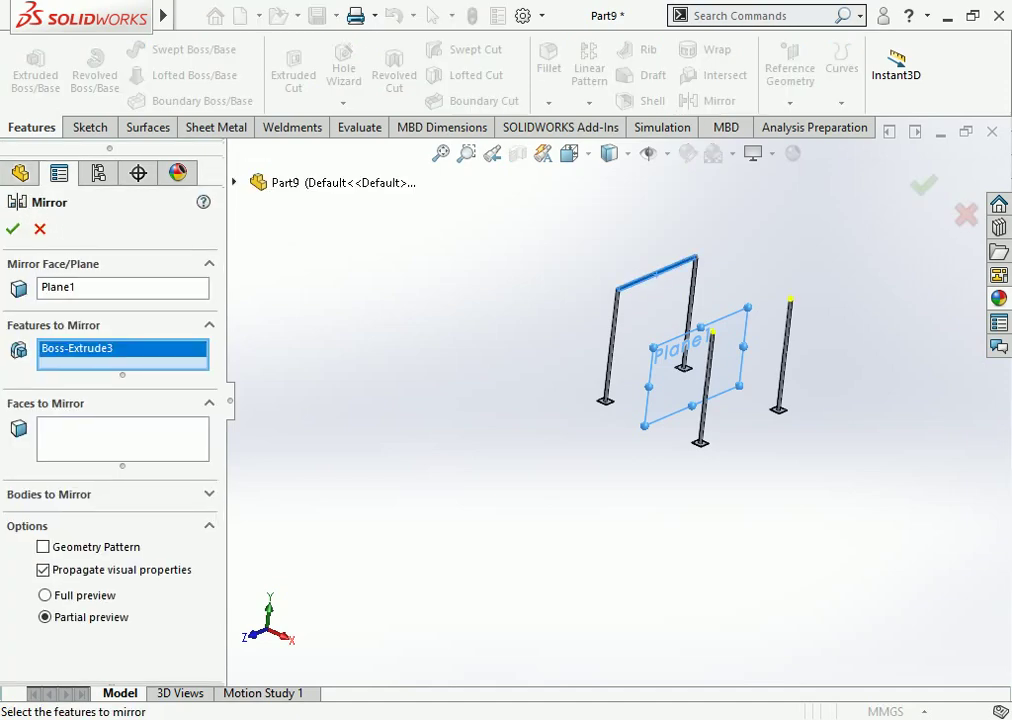
pyautogui.press('Return')
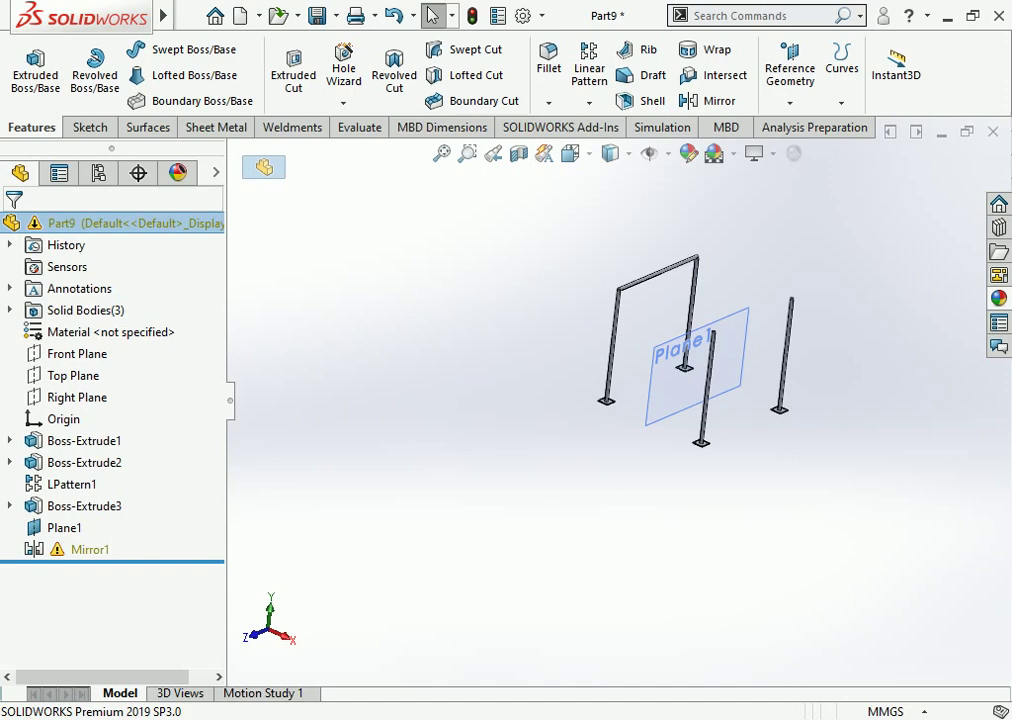
pyautogui.rightClick(100, 600)
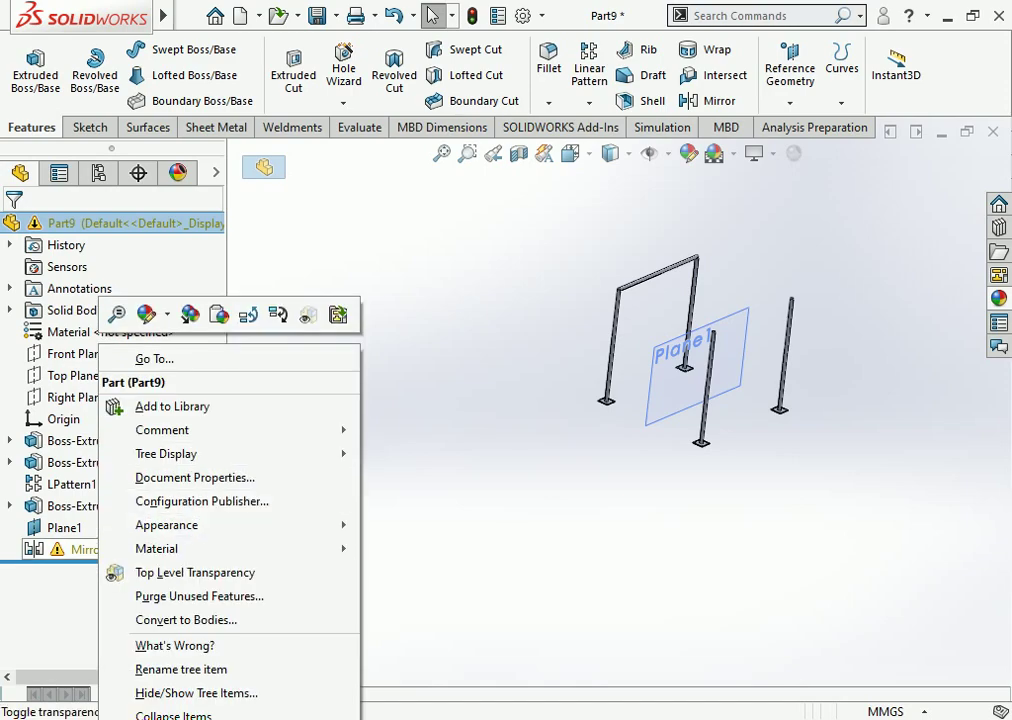
pyautogui.rightClick(80, 549)
pyautogui.click(110, 454)
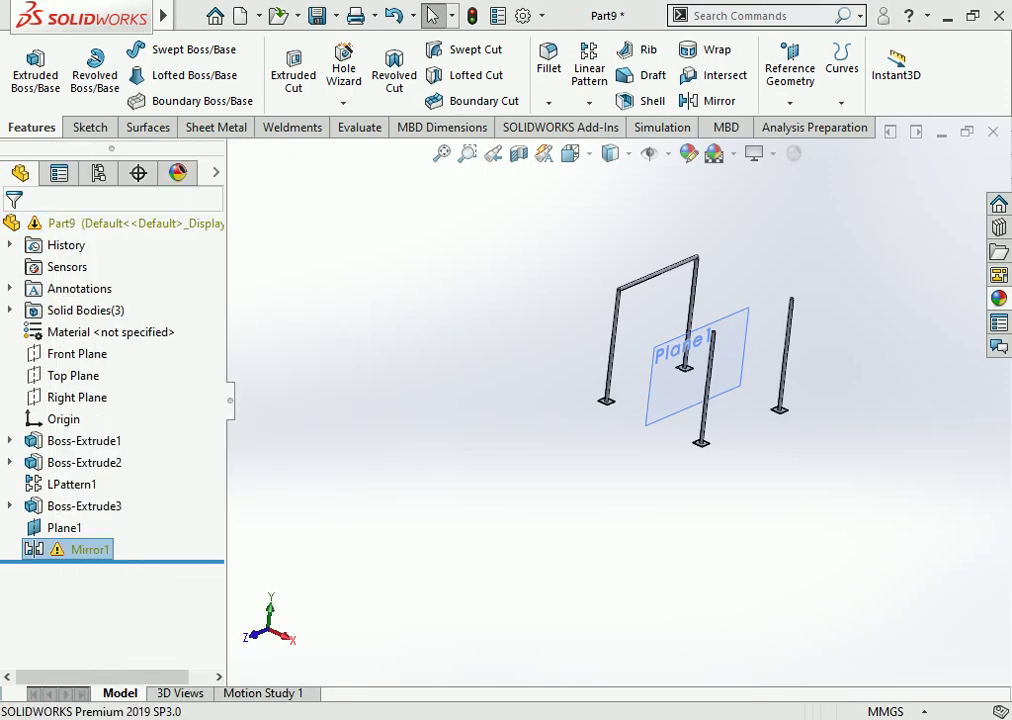
pyautogui.press('Return')
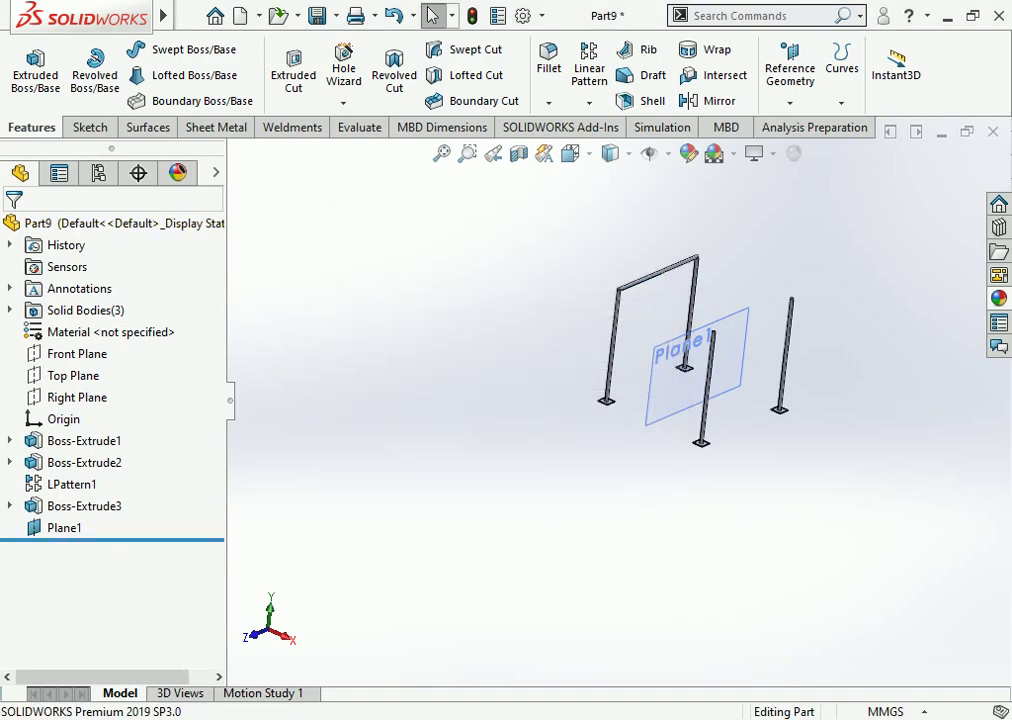
pyautogui.click(716, 100)
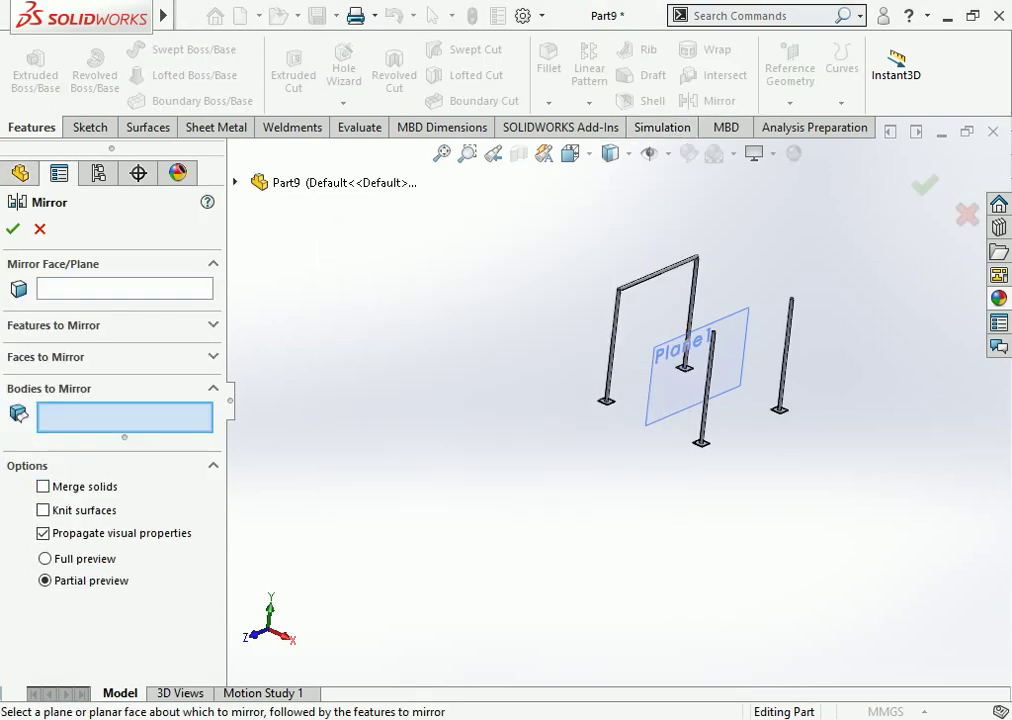
pyautogui.click(124, 288)
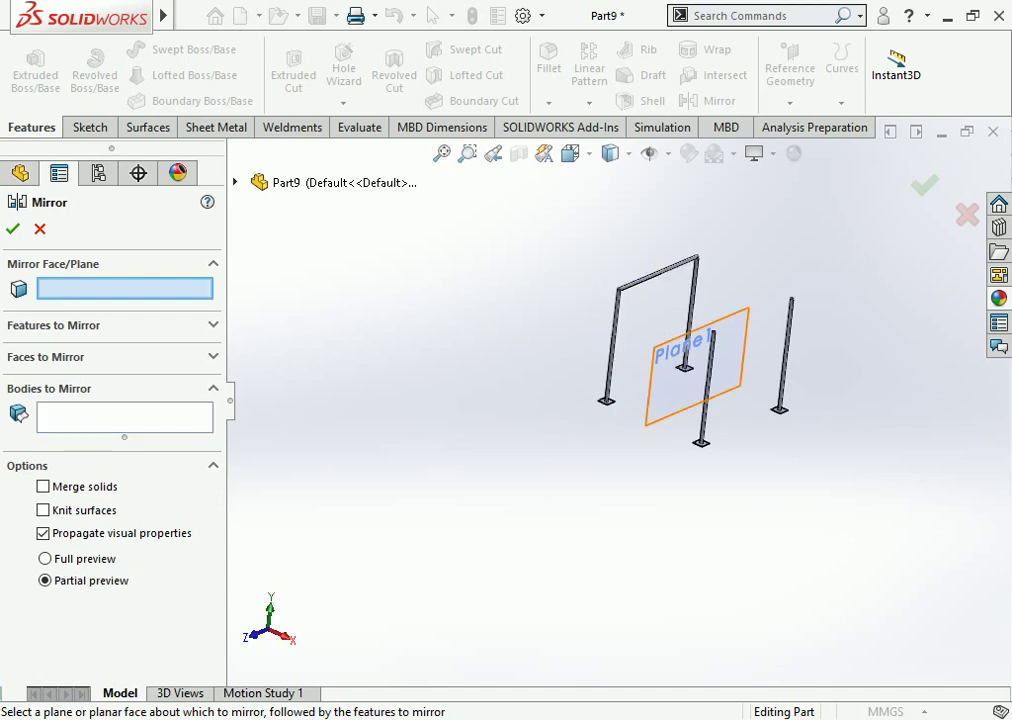
pyautogui.click(690, 350)
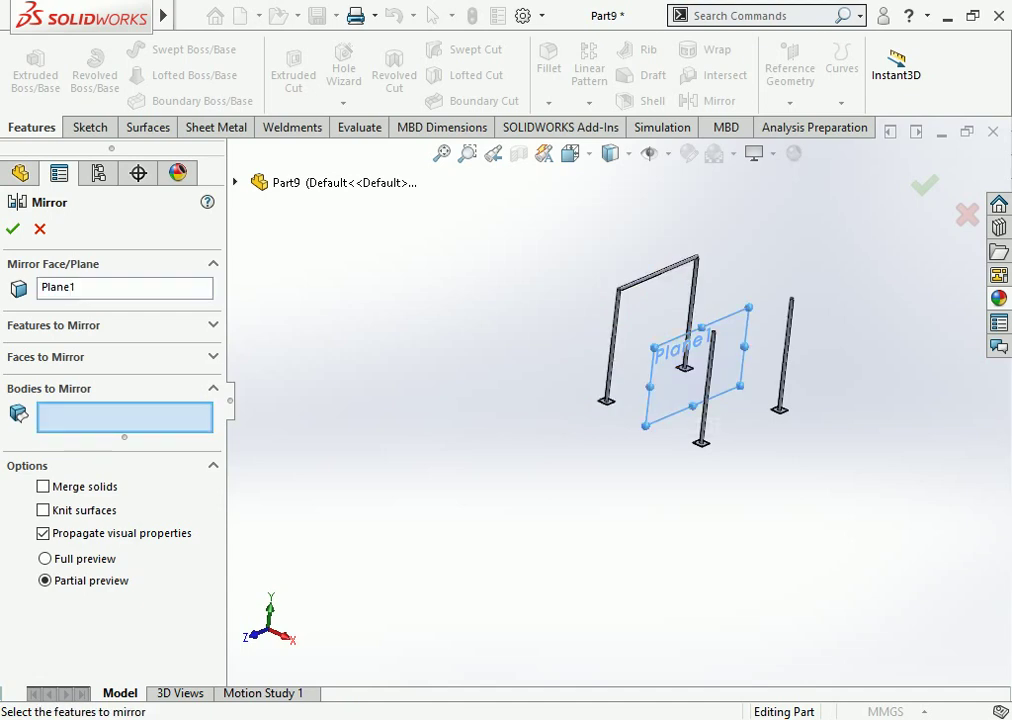
pyautogui.click(610, 340)
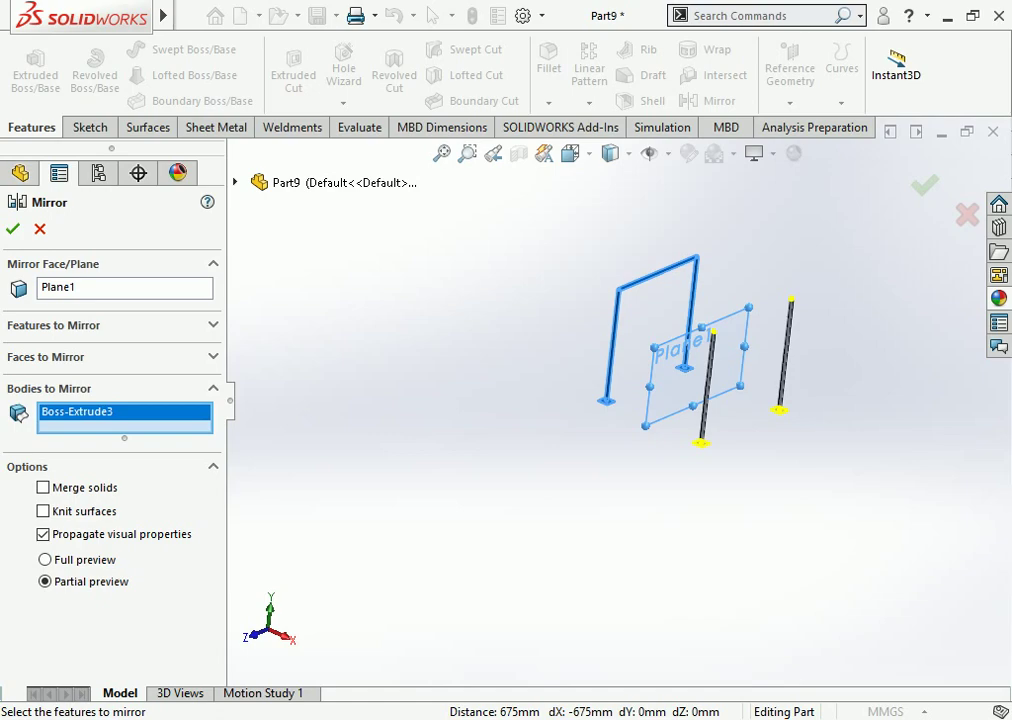
pyautogui.scroll(-5, 677, 244)
pyautogui.press('Escape')
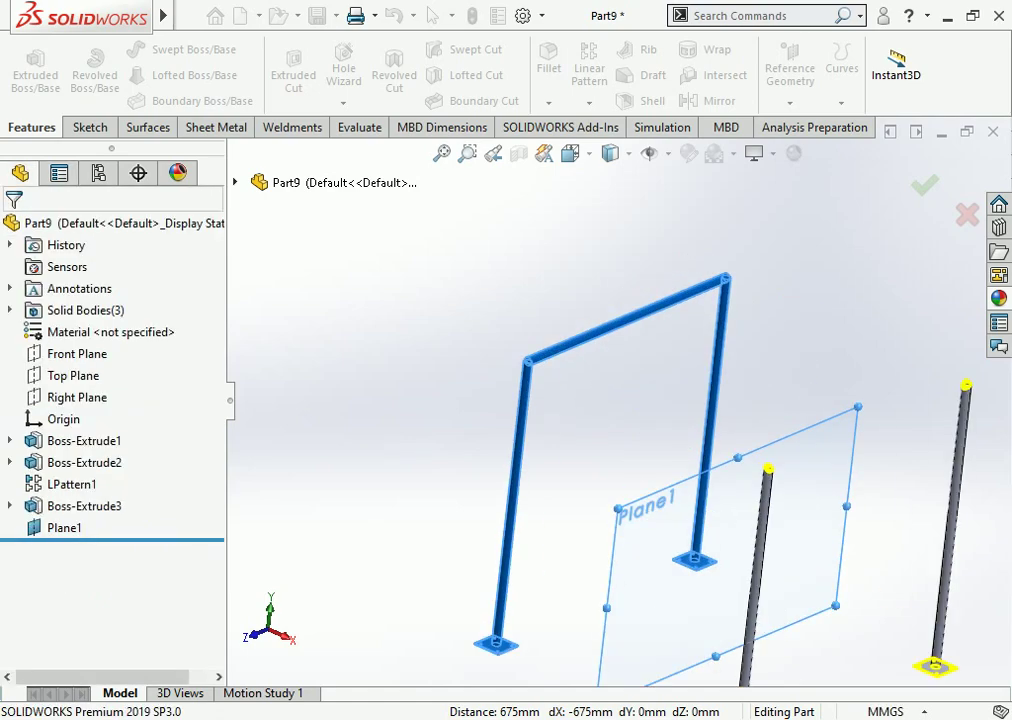
pyautogui.click(532, 355)
# Step: Edit Boss-Extrude3's Feature Scope and rebuild so the part lists five solid bodies
pyautogui.scroll(-3, 530, 348)
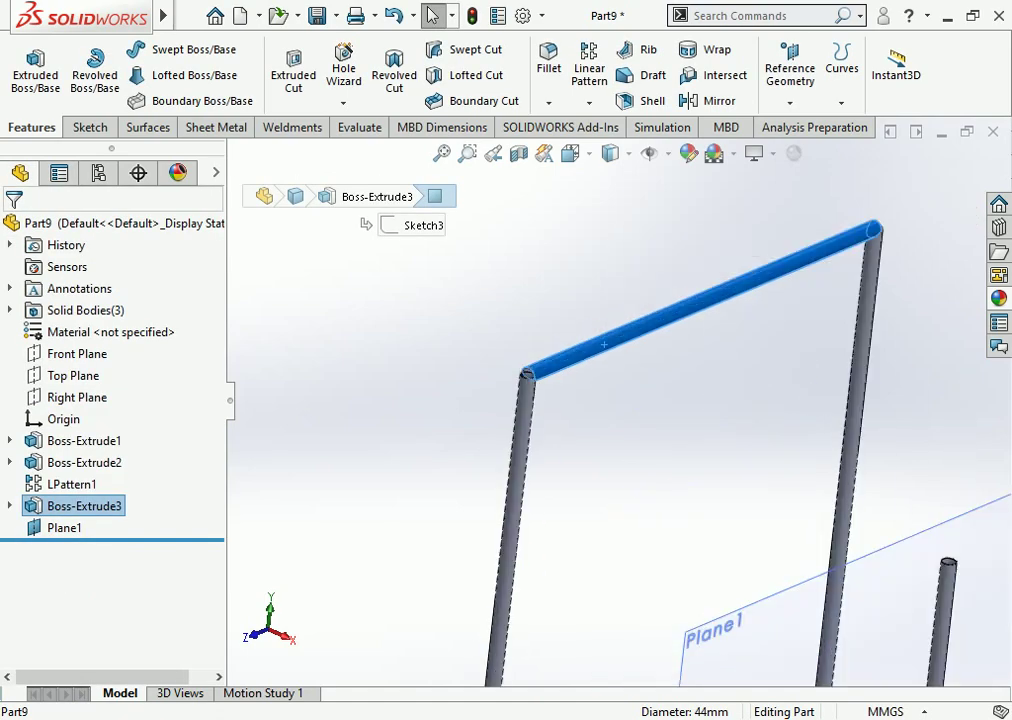
pyautogui.scroll(-1, 530, 348)
pyautogui.rightClick(90, 506)
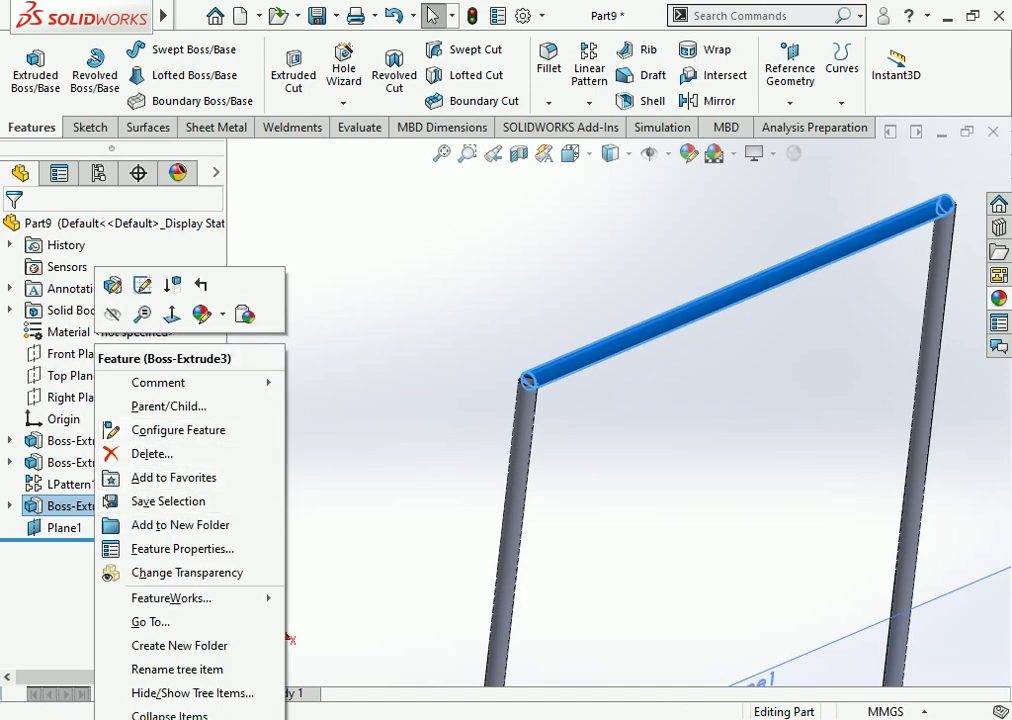
pyautogui.click(140, 282)
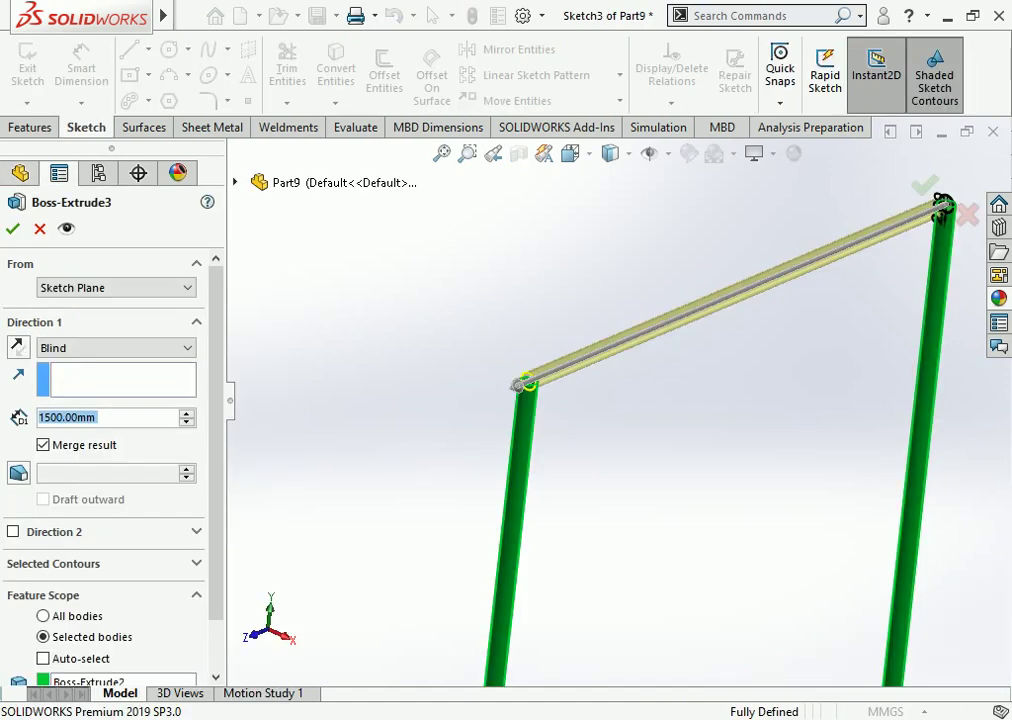
pyautogui.click(12, 228)
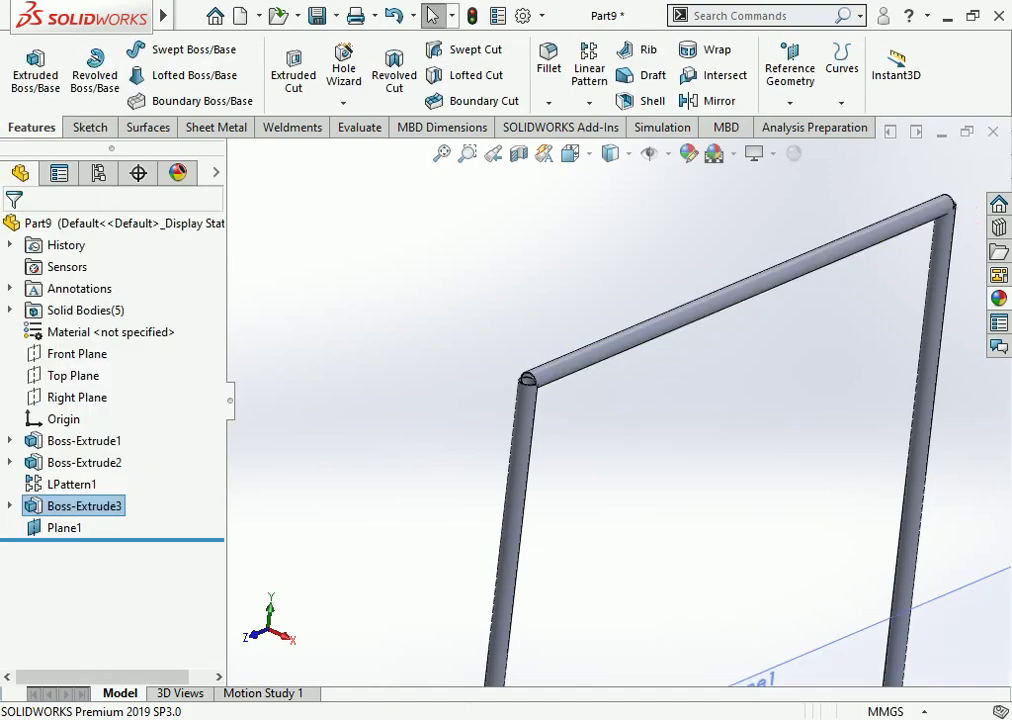
pyautogui.scroll(3, 614, 401)
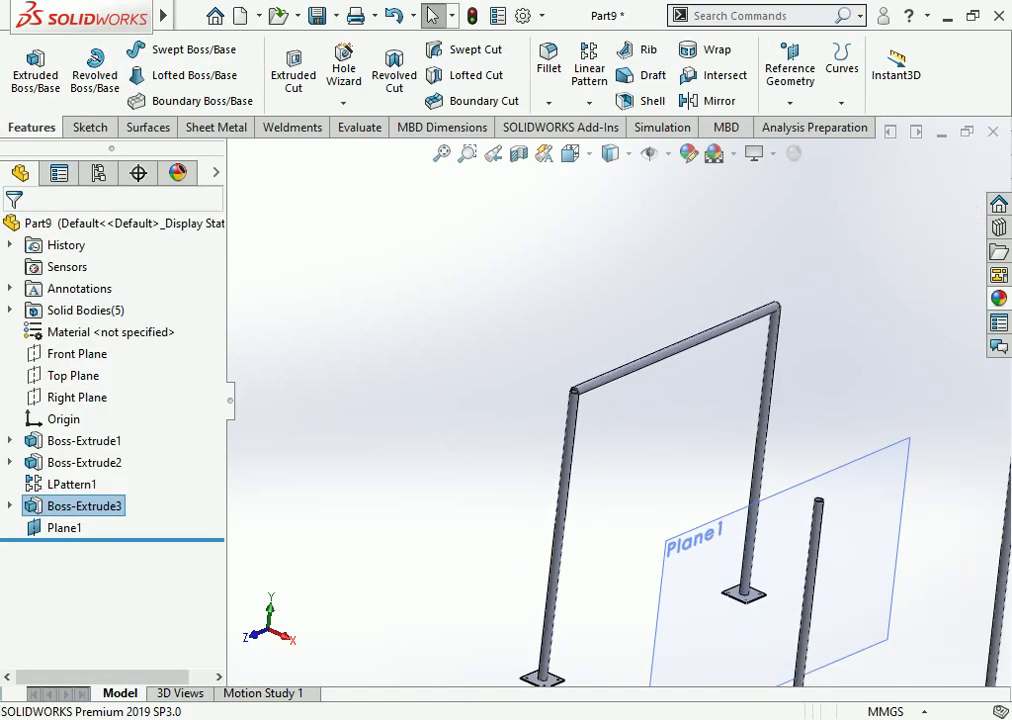
pyautogui.click(64, 527)
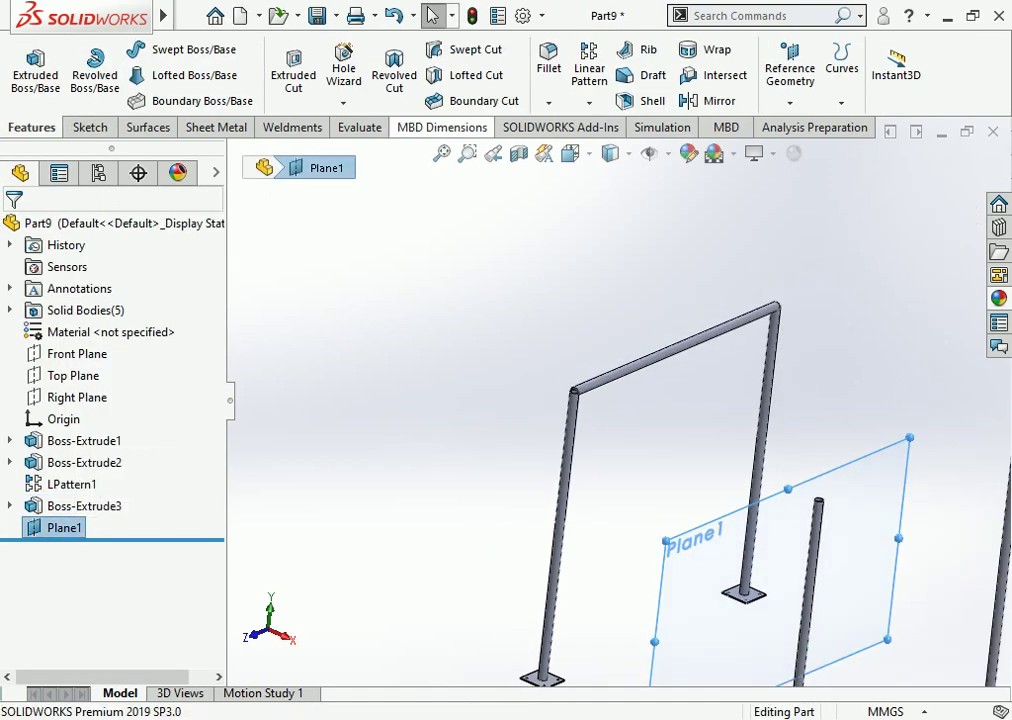
# Step: Mirror the Boss-Extrude3 post-and-crossbar body across Plane1, giving six solid bodies
pyautogui.click(712, 101)
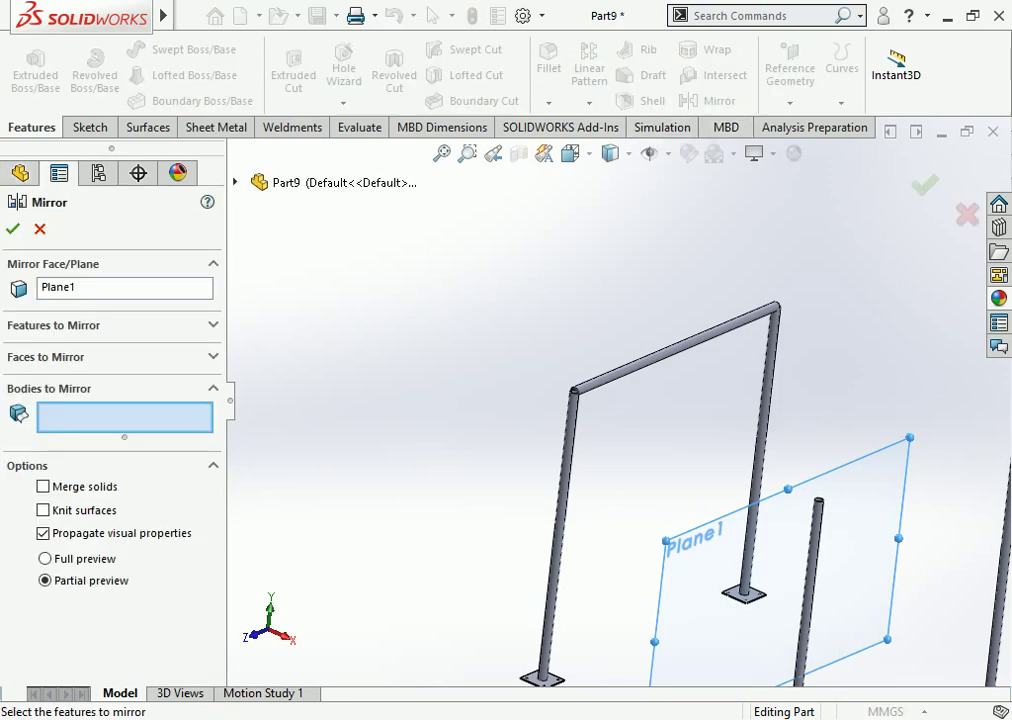
pyautogui.click(675, 345)
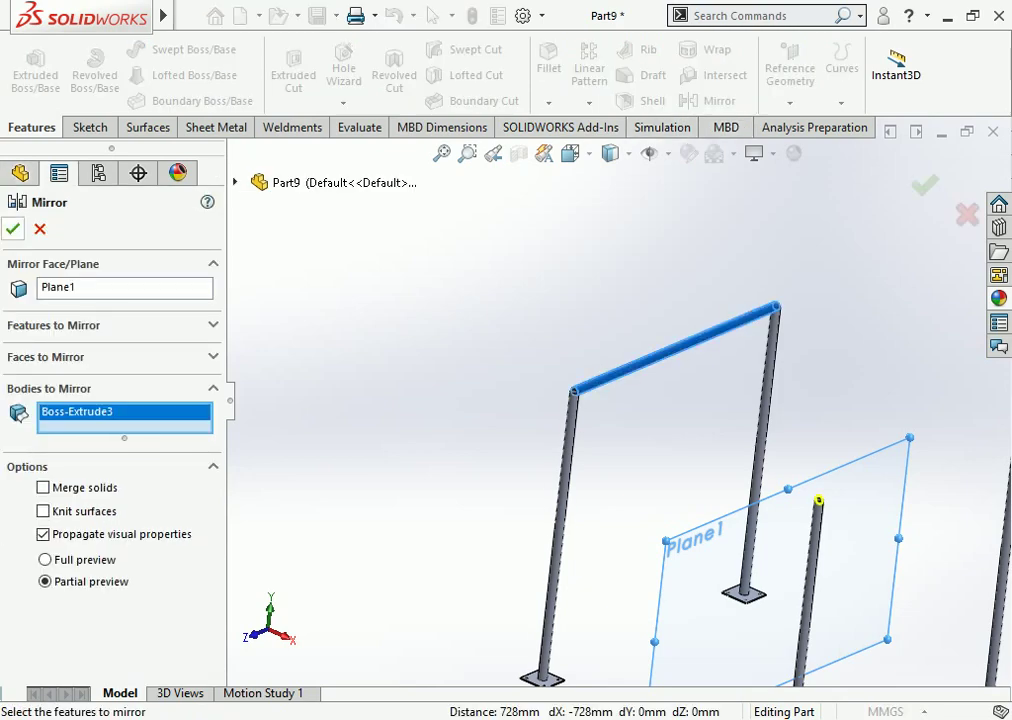
pyautogui.press('Return')
pyautogui.scroll(5, 613, 410)
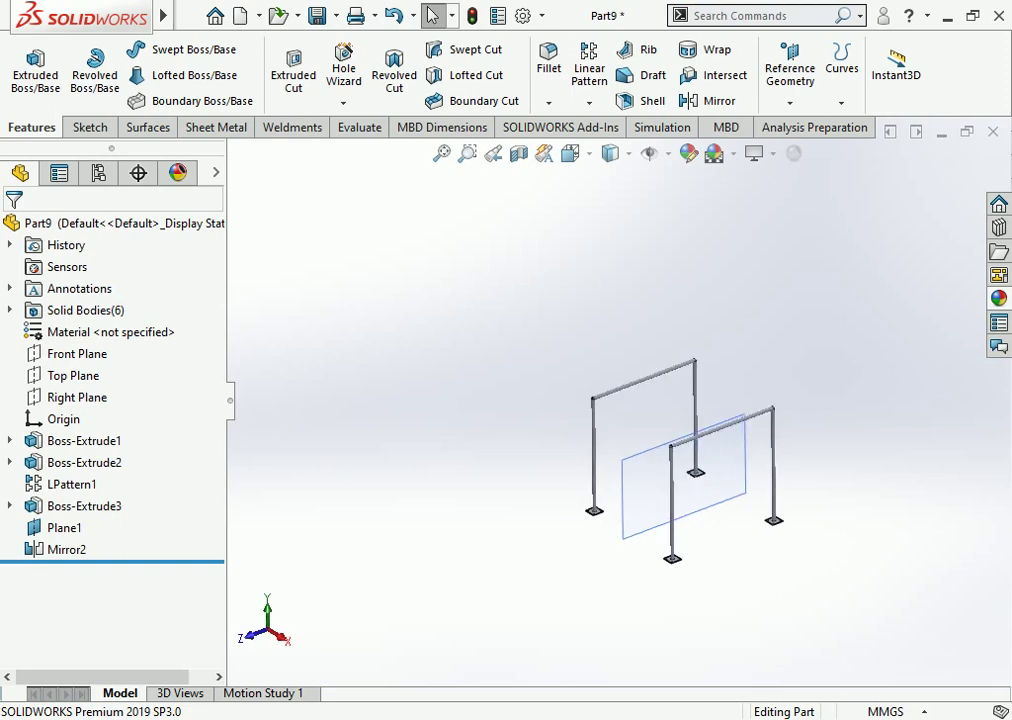
pyautogui.scroll(-4, 685, 423)
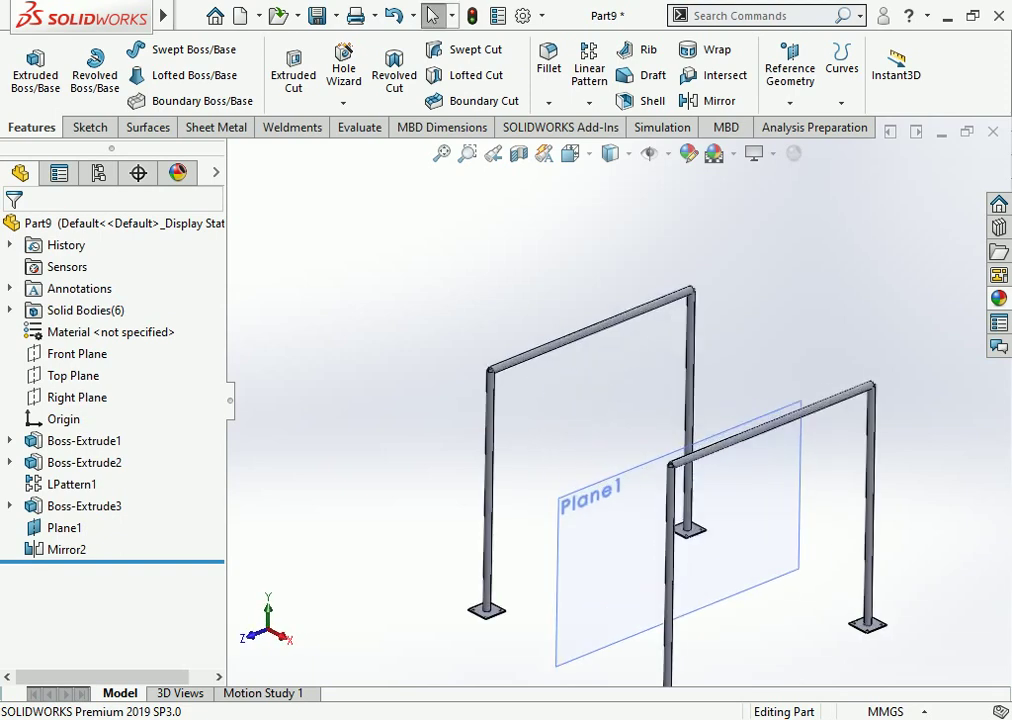
# Step: Create Plane2 as a mid-plane between the base plate's front and side faces
pyautogui.click(790, 75)
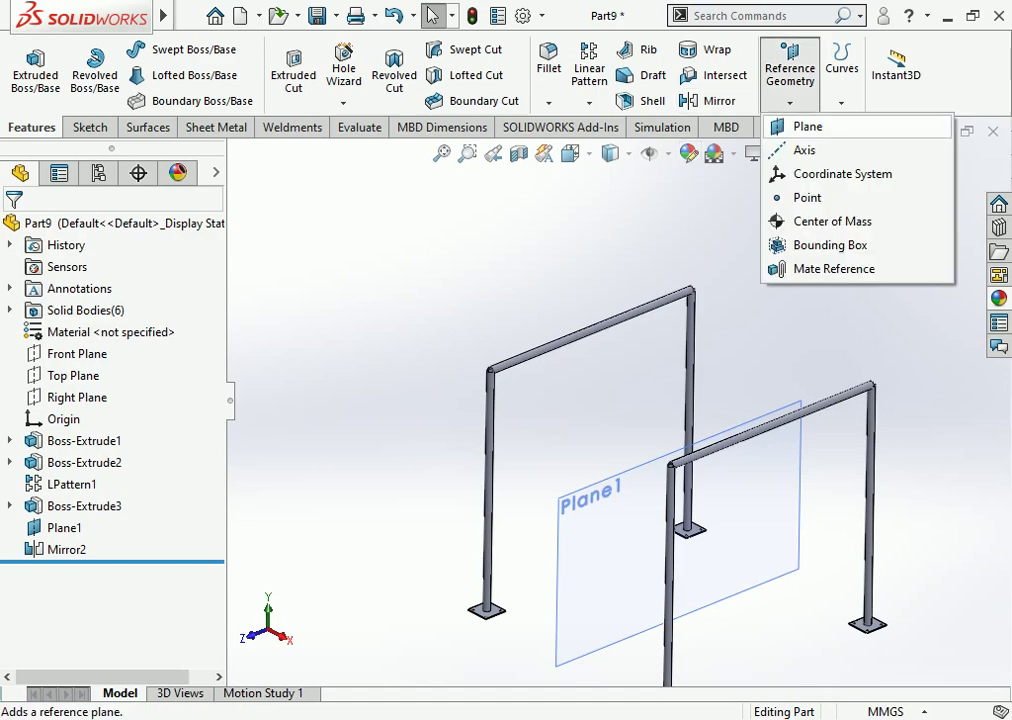
pyautogui.click(806, 126)
pyautogui.scroll(-3, 488, 630)
pyautogui.scroll(-5, 488, 630)
pyautogui.scroll(-2, 543, 505)
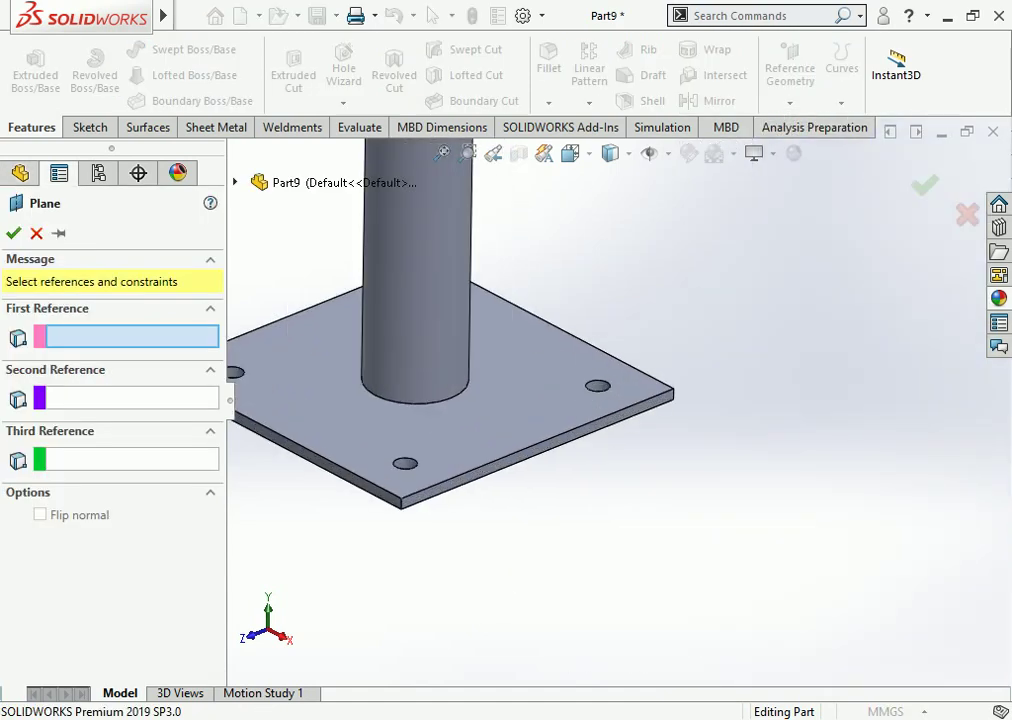
pyautogui.click(545, 450)
pyautogui.moveTo(545, 450); pyautogui.dragTo(545, 520, button='middle')
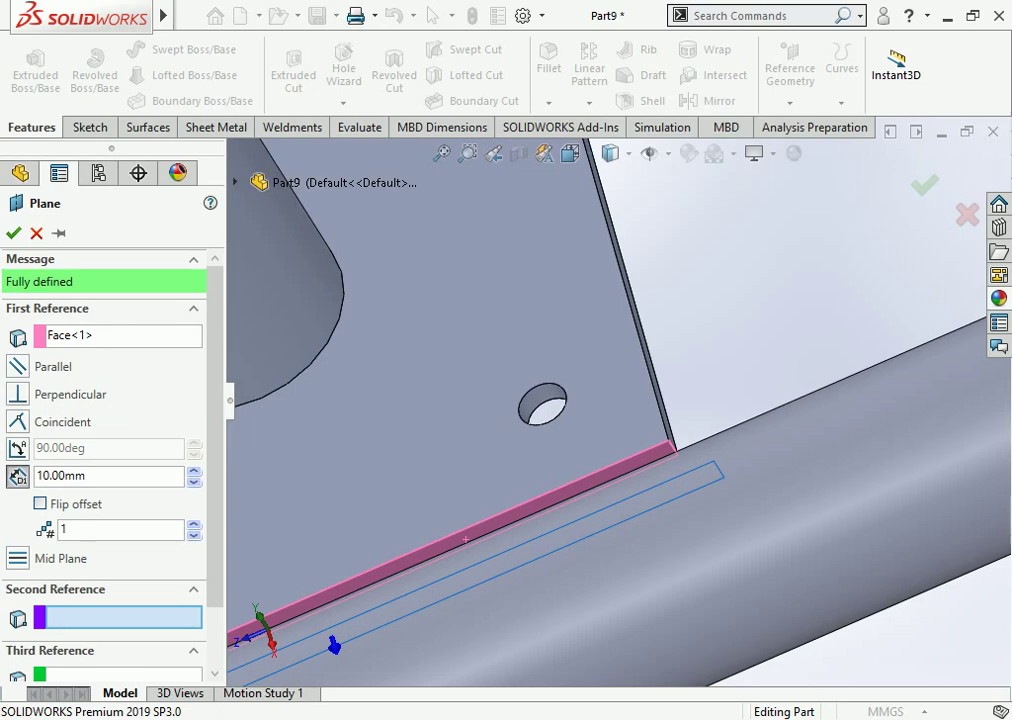
pyautogui.scroll(-3, 545, 470)
pyautogui.click(645, 390)
pyautogui.scroll(2, 640, 392)
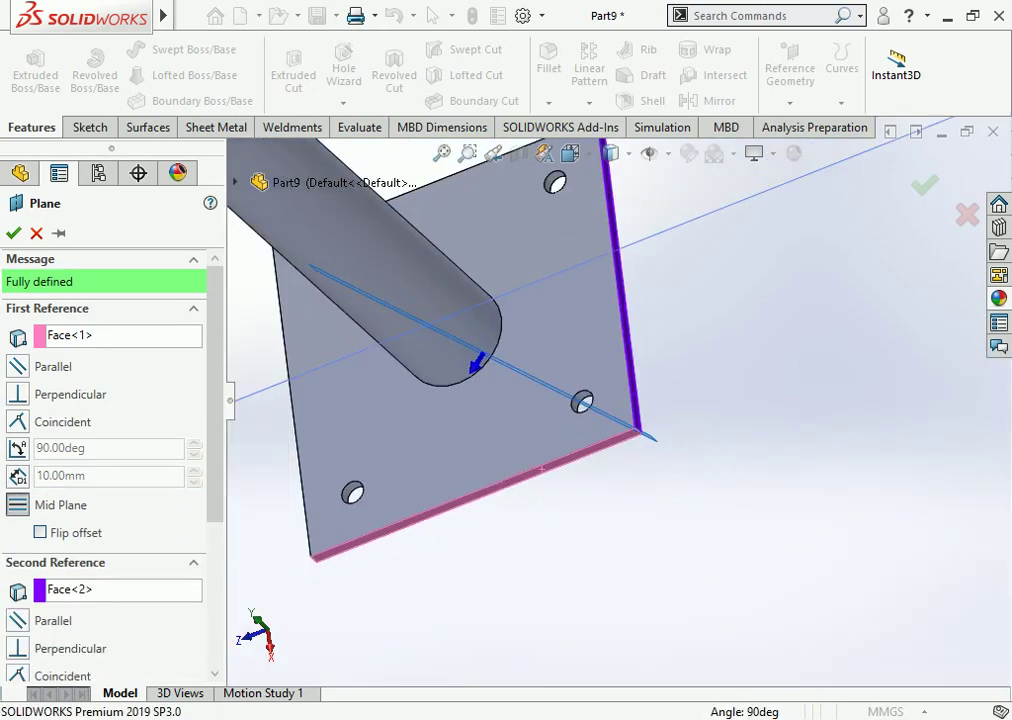
pyautogui.scroll(3, 630, 393)
pyautogui.scroll(2, 620, 395)
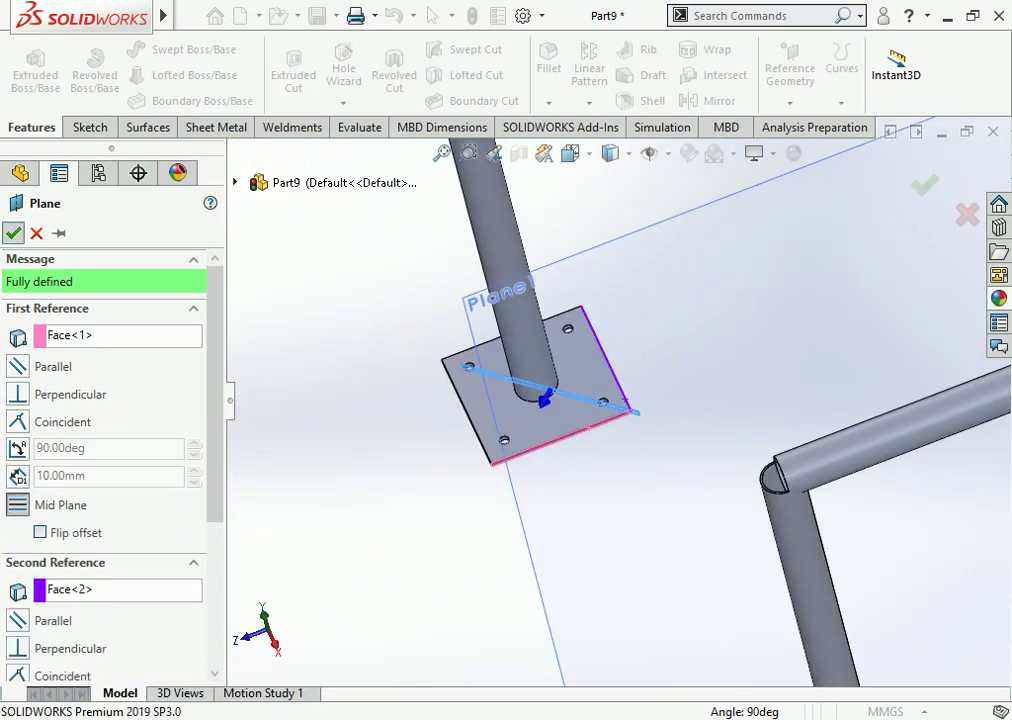
pyautogui.press('Return')
pyautogui.scroll(3, 628, 408)
pyautogui.scroll(3, 628, 408)
pyautogui.scroll(3, 620, 405)
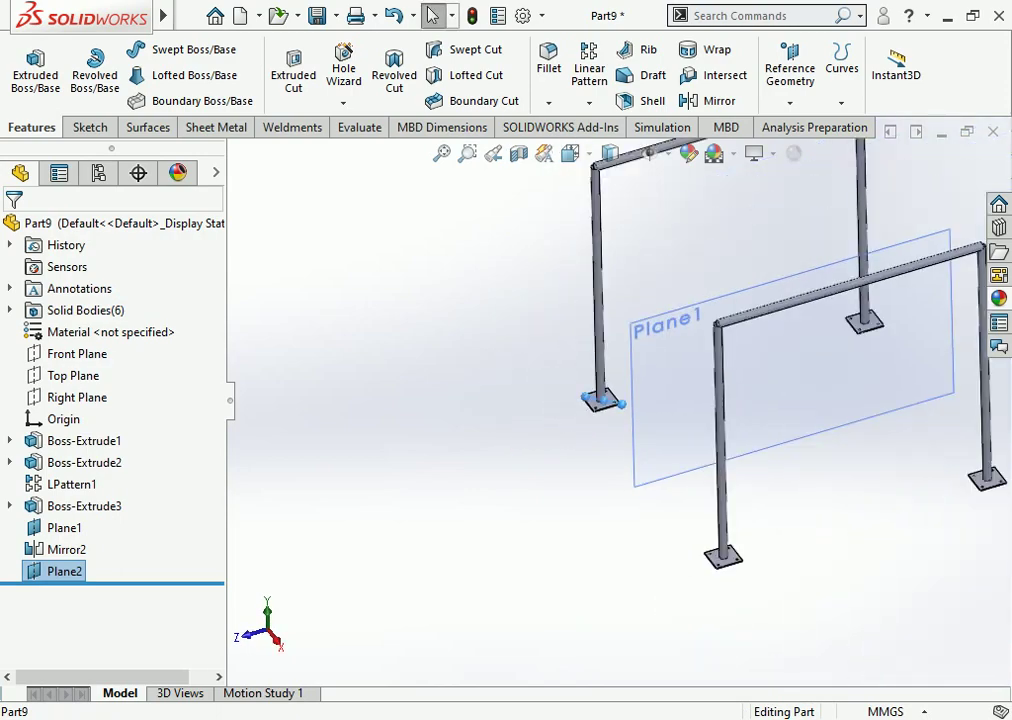
# Step: Mirror the Boss-Extrude3 top tube across Plane2 as Mirror3, making seven bodies
pyautogui.click(705, 100)
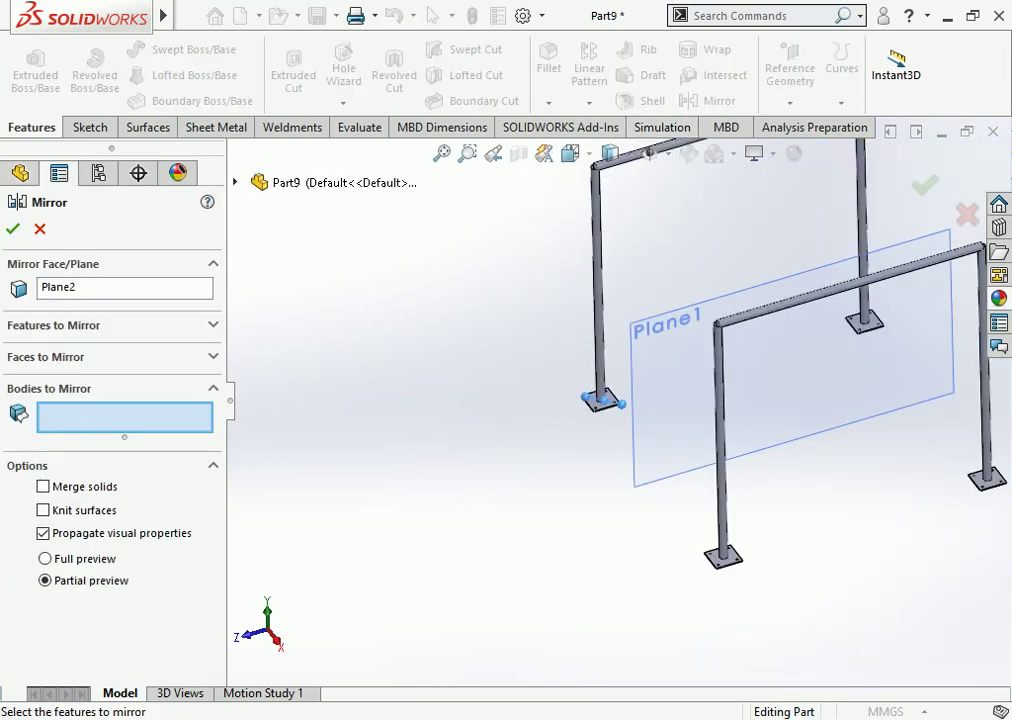
pyautogui.scroll(2, 605, 400)
pyautogui.click(690, 211)
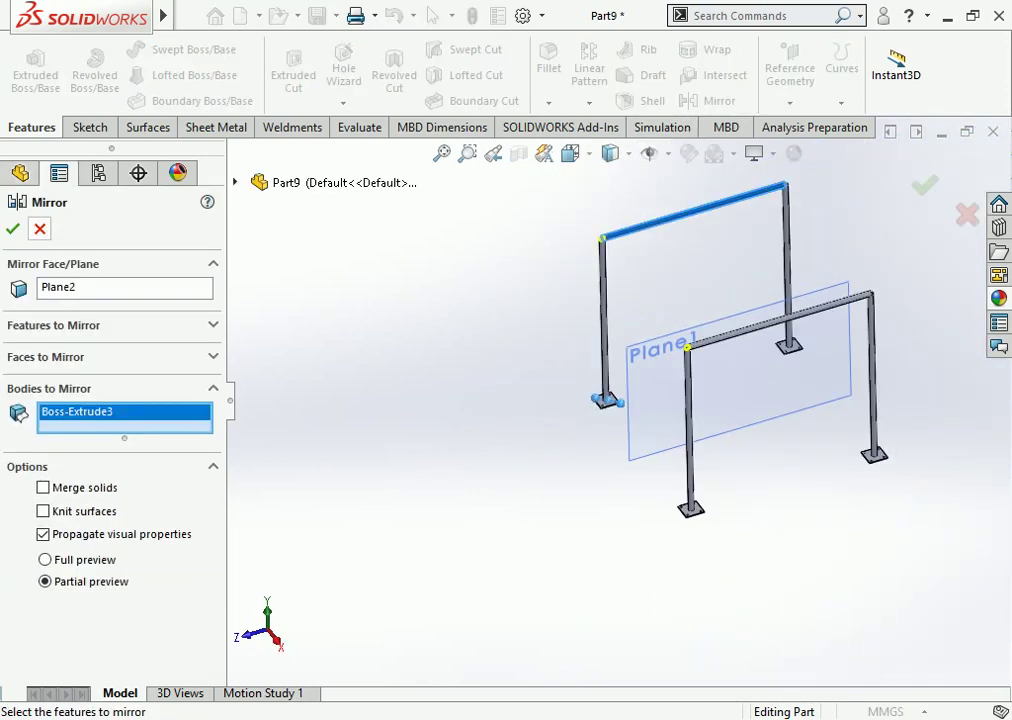
pyautogui.press('Return')
pyautogui.scroll(-2, 843, 423)
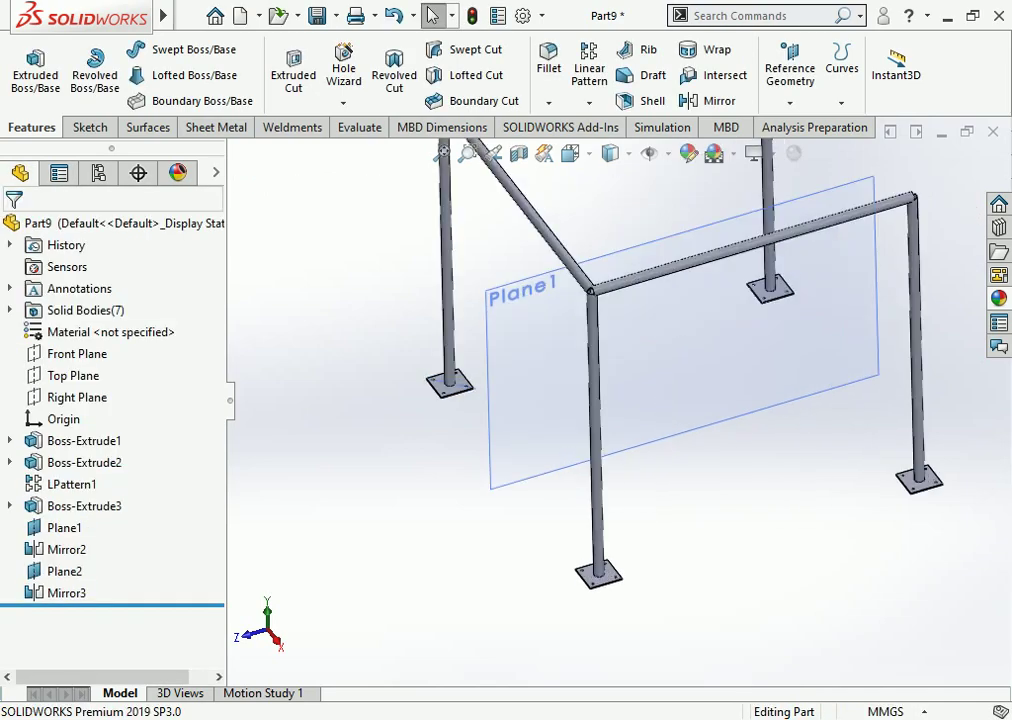
# Step: Create Plane3 as a mid-plane between the plate's two opposite side faces
pyautogui.click(790, 103)
pyautogui.click(806, 126)
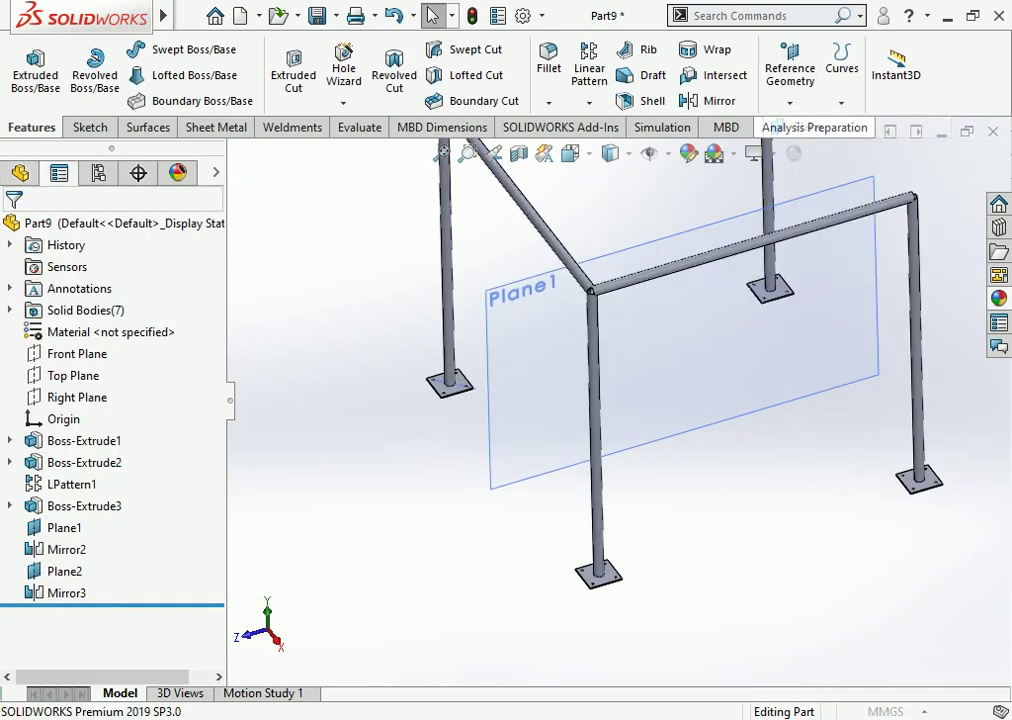
pyautogui.scroll(-3, 588, 632)
pyautogui.scroll(-2, 584, 544)
pyautogui.scroll(-4, 584, 544)
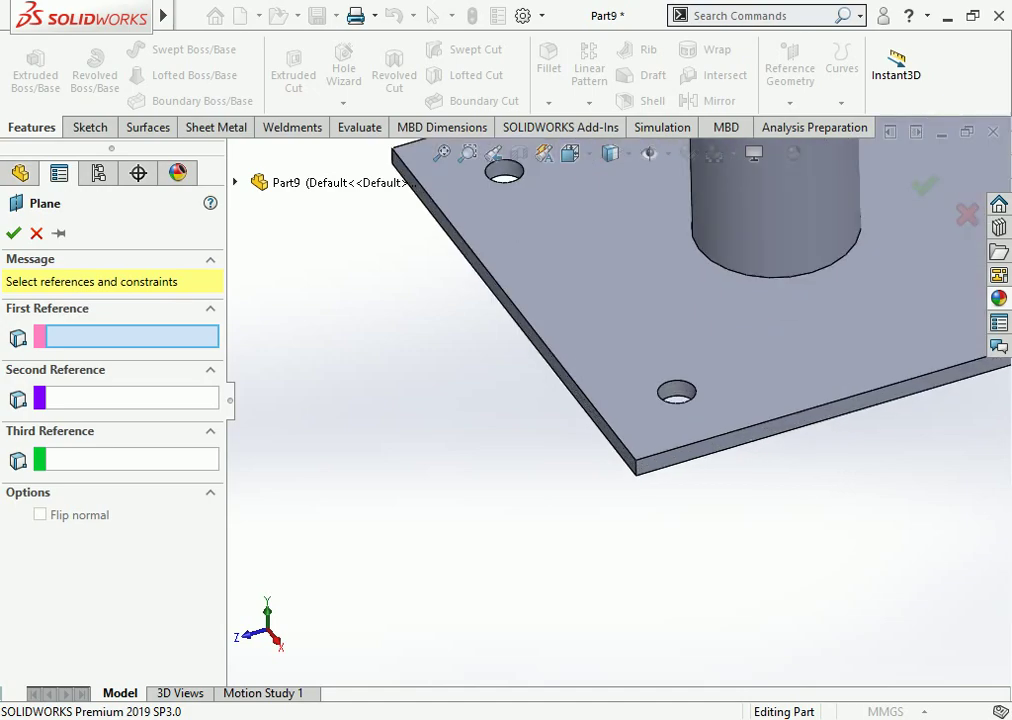
pyautogui.click(540, 345)
pyautogui.scroll(2, 540, 345)
pyautogui.scroll(2, 560, 360)
pyautogui.scroll(2, 580, 380)
pyautogui.scroll(1, 595, 390)
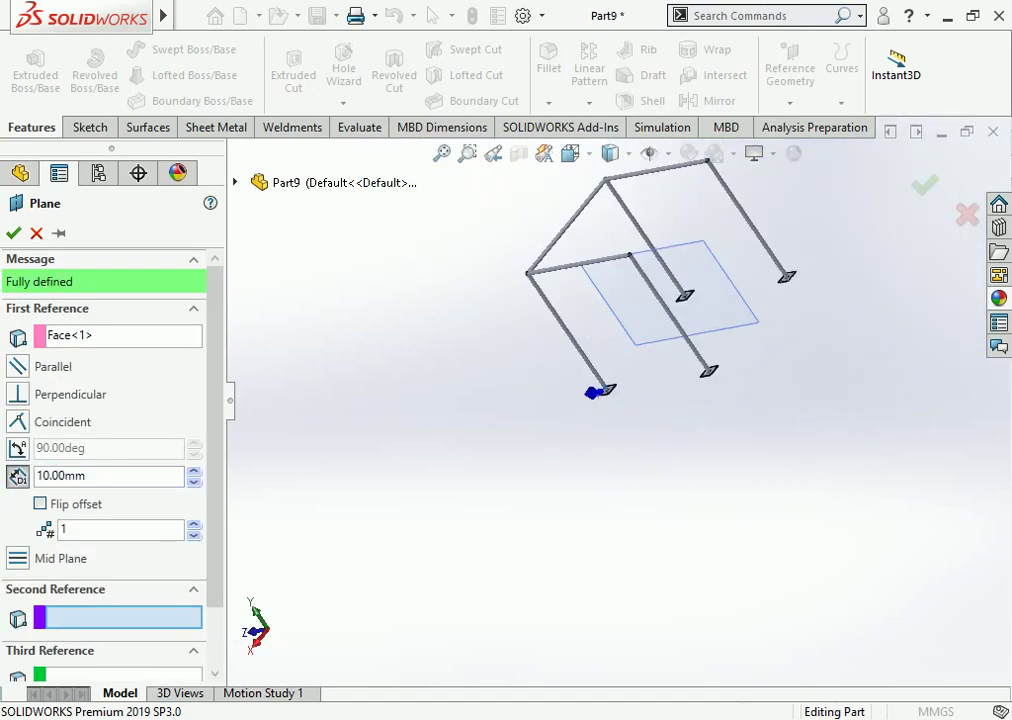
pyautogui.scroll(-2, 594, 392)
pyautogui.scroll(-2, 594, 392)
pyautogui.scroll(-2, 594, 392)
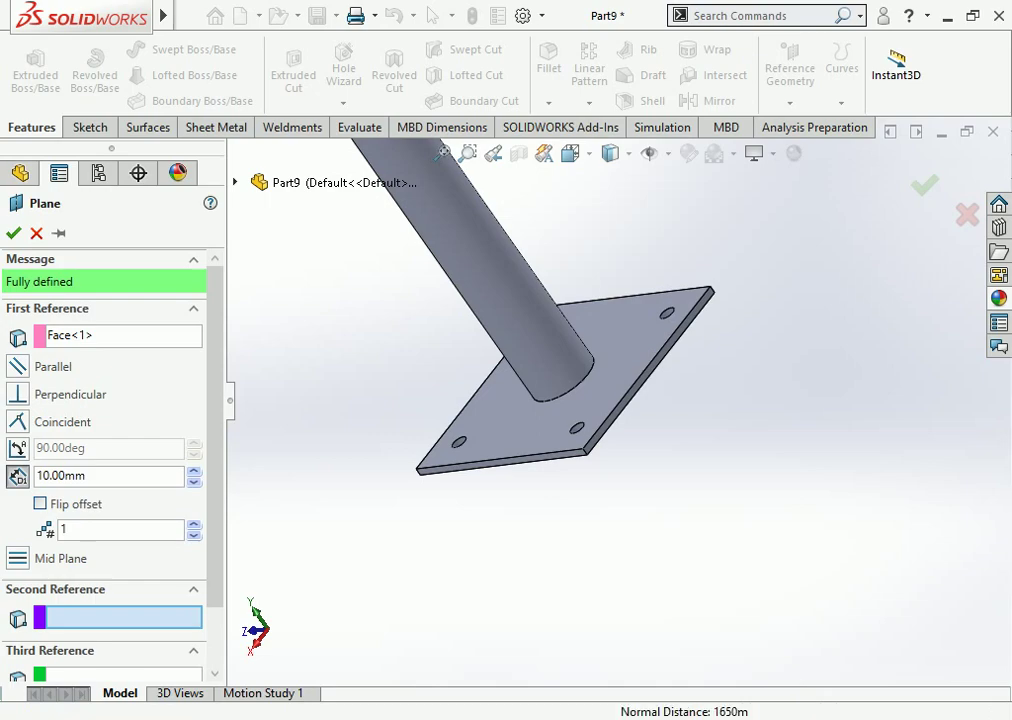
pyautogui.click(626, 403)
pyautogui.scroll(2, 626, 403)
pyautogui.scroll(2, 620, 401)
pyautogui.scroll(2, 612, 400)
pyautogui.moveTo(612, 399); pyautogui.dragTo(588, 412, button='middle')
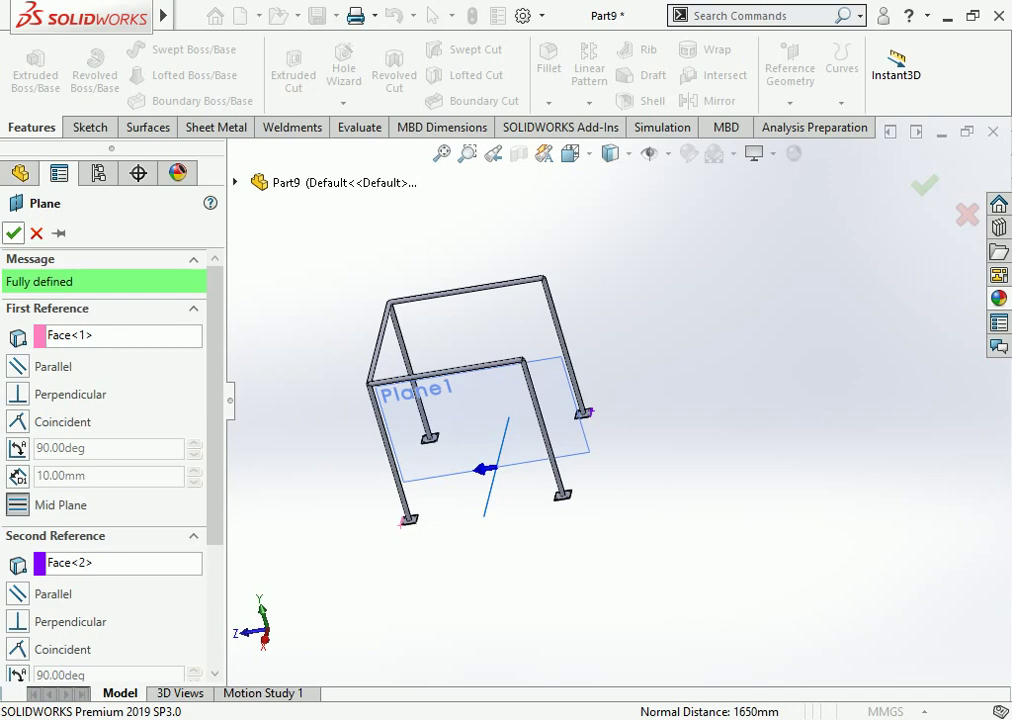
pyautogui.press('Return')
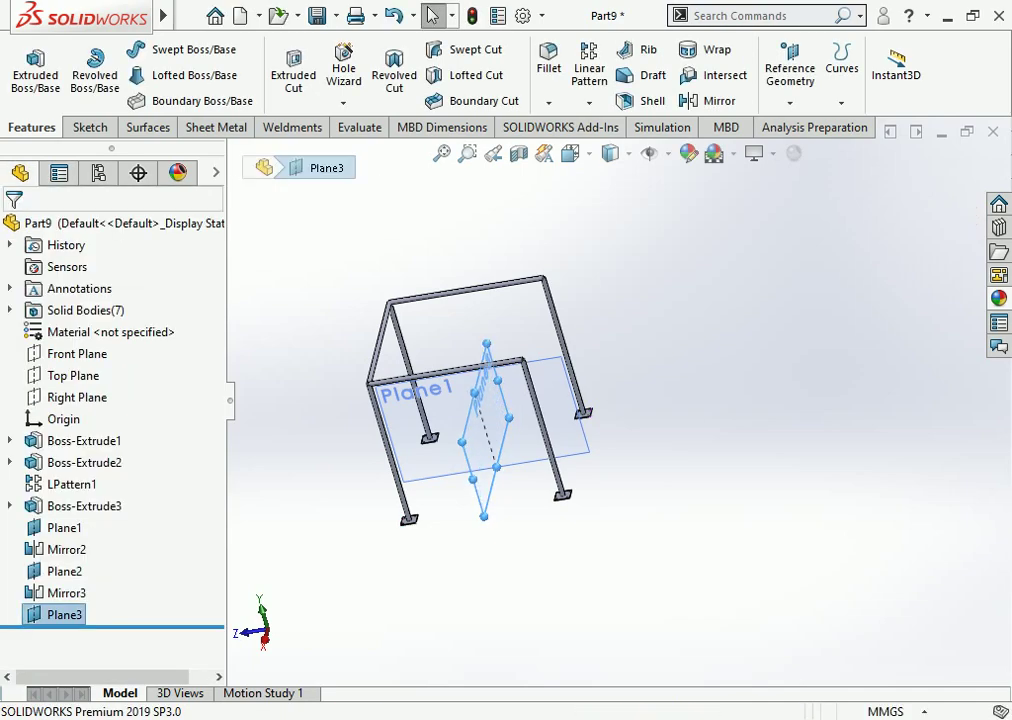
# Step: Hide Plane1 so it no longer clutters the view
pyautogui.press('Escape')
pyautogui.click(565, 389)
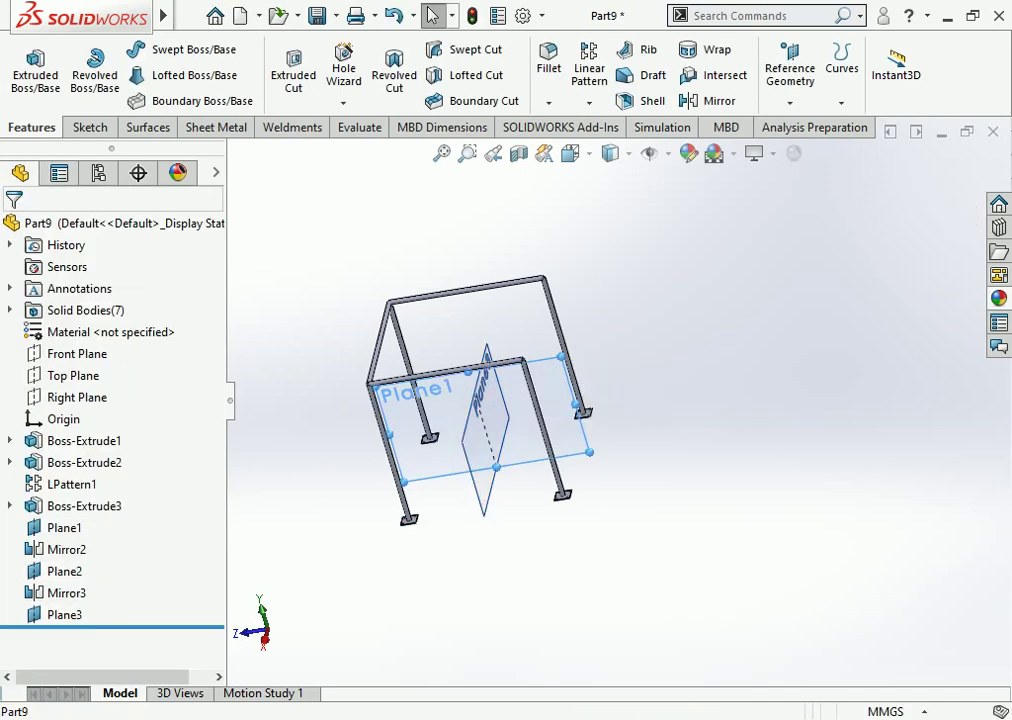
pyautogui.rightClick(565, 389)
pyautogui.click(612, 330)
# Step: Mirror the Mirror3 connecting tube across Plane3 as Mirror4, giving eight bodies
pyautogui.moveTo(480, 400)
pyautogui.mouseDown(button='middle')
pyautogui.moveTo(470, 405)
pyautogui.moveTo(560, 400)
pyautogui.mouseUp(button='middle')
pyautogui.click(478, 462)
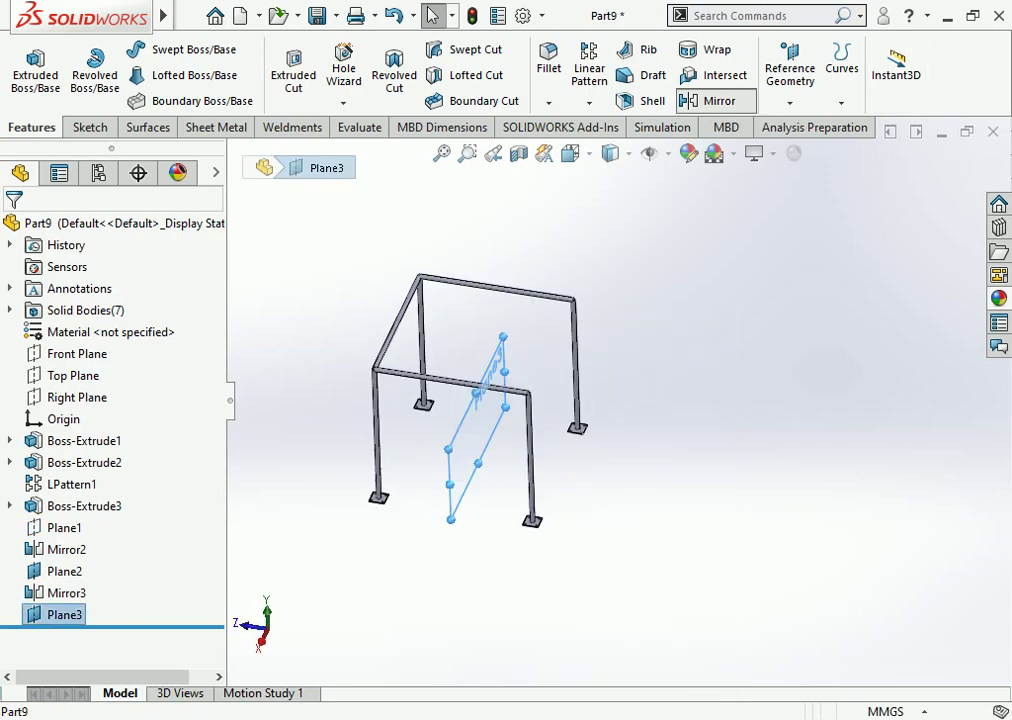
pyautogui.click(712, 101)
pyautogui.click(397, 323)
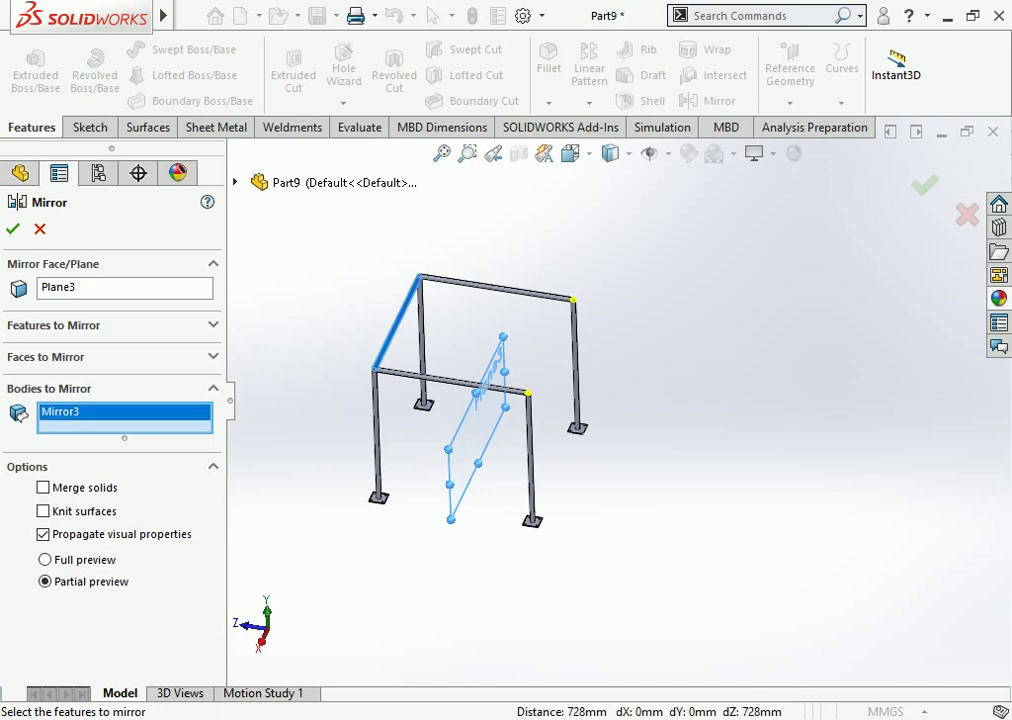
pyautogui.click(13, 229)
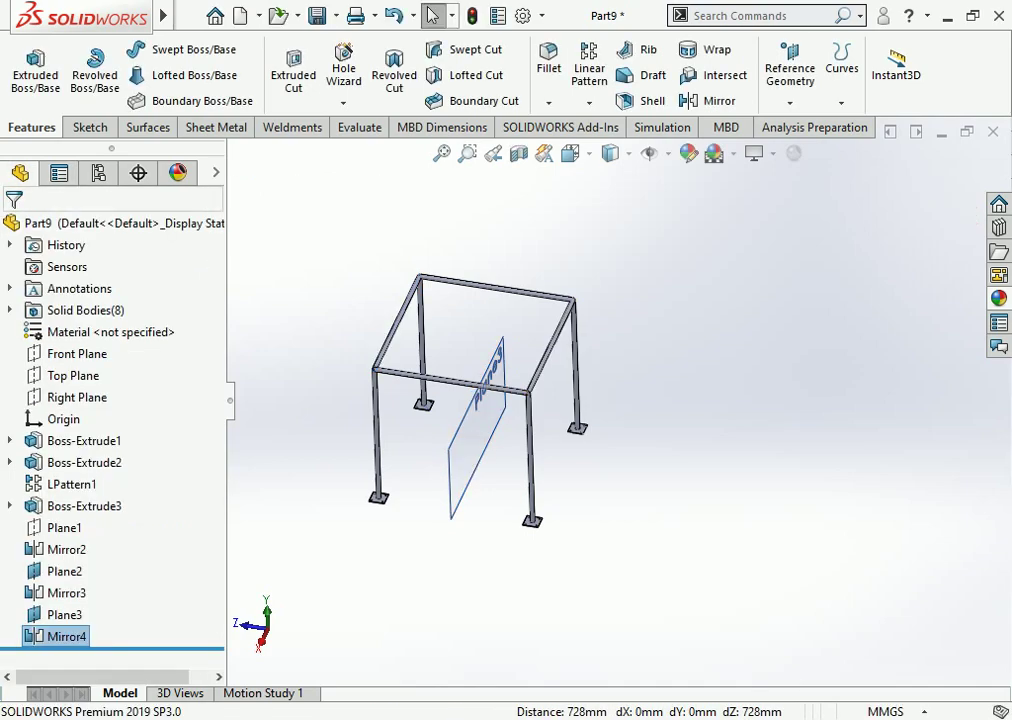
# Step: Hide Plane3 in the graphics area
pyautogui.rightClick(487, 308)
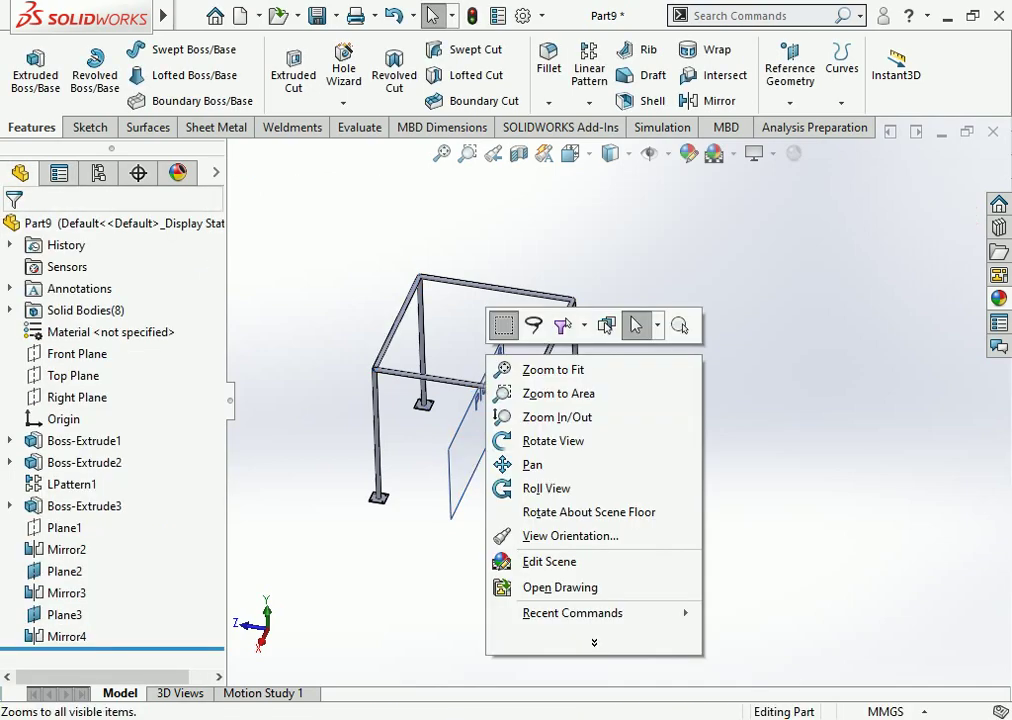
pyautogui.rightClick(470, 365)
pyautogui.click(515, 407)
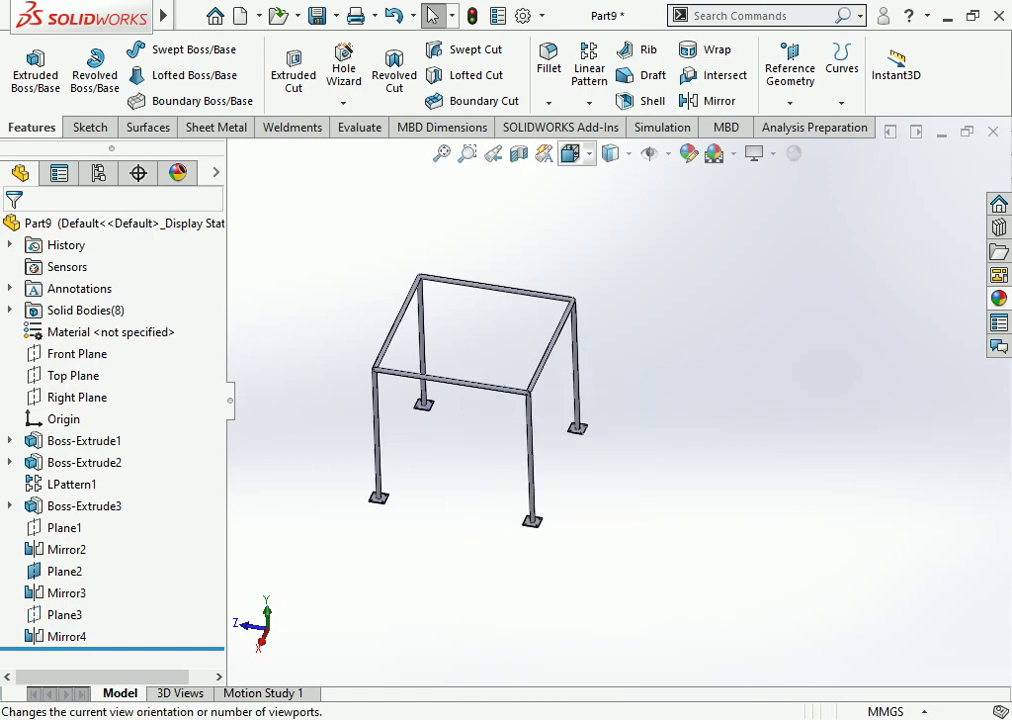
# Step: Show the frame in Isometric view and zoom to fit the whole model
pyautogui.click(572, 153)
pyautogui.click(600, 207)
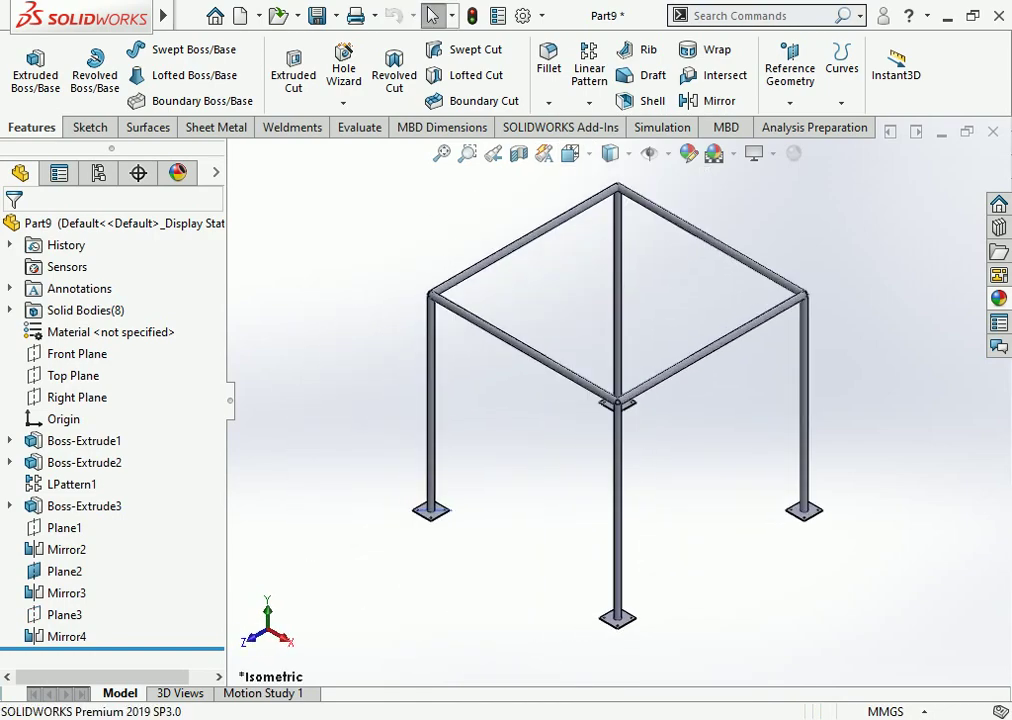
pyautogui.scroll(3, 616, 399)
pyautogui.moveTo(616, 399); pyautogui.dragTo(660, 399, button='middle')
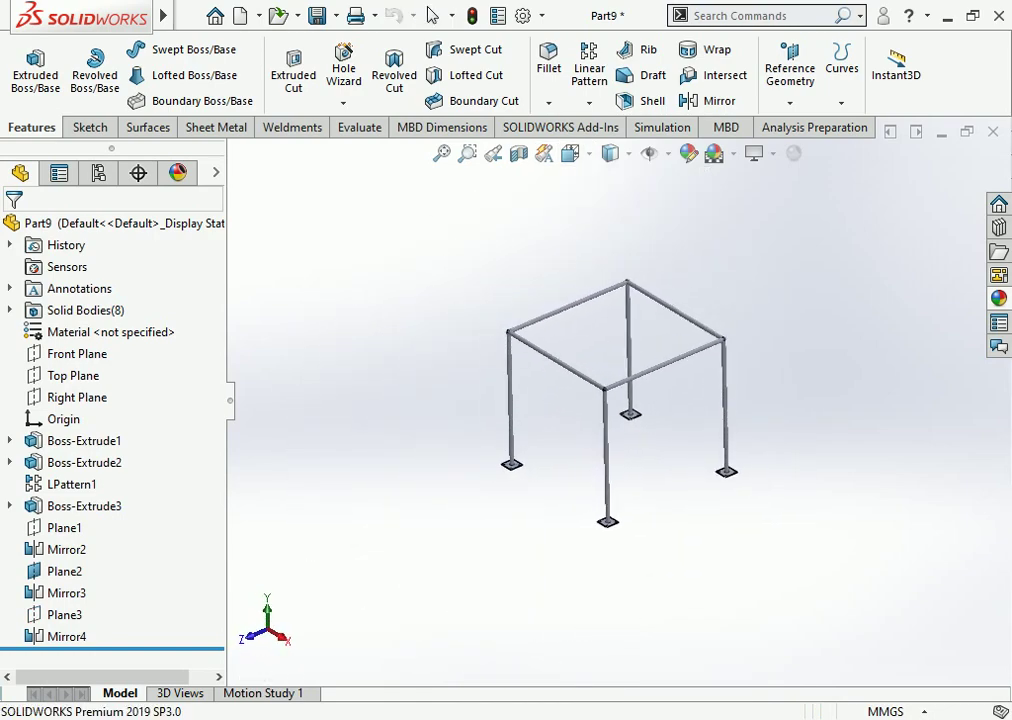
pyautogui.press('f')
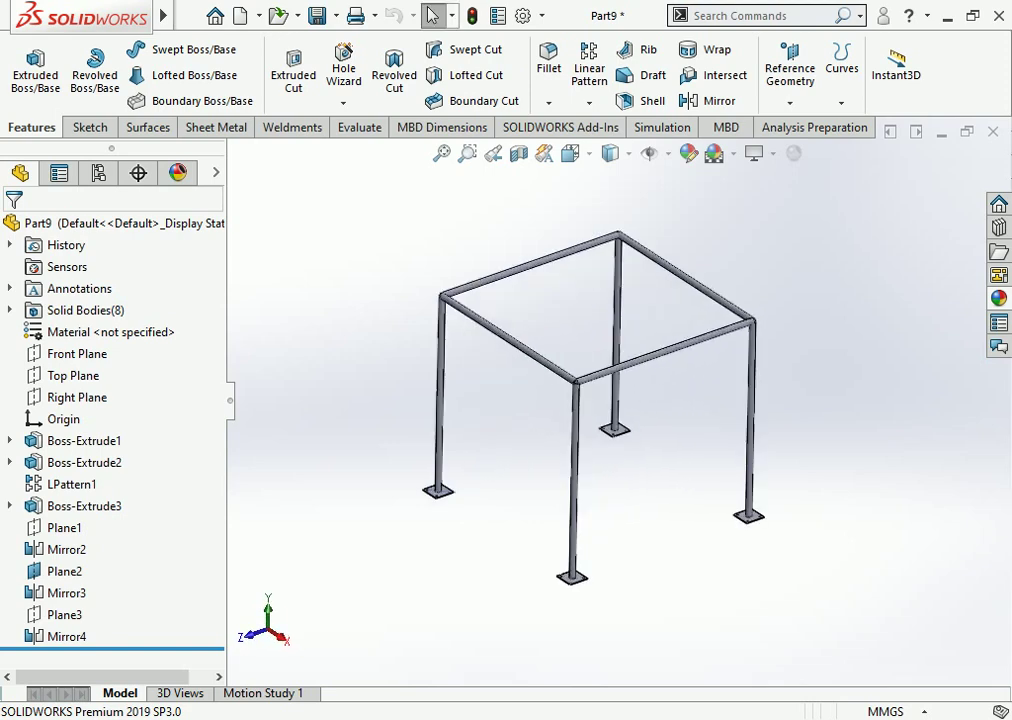
pyautogui.press('Left')
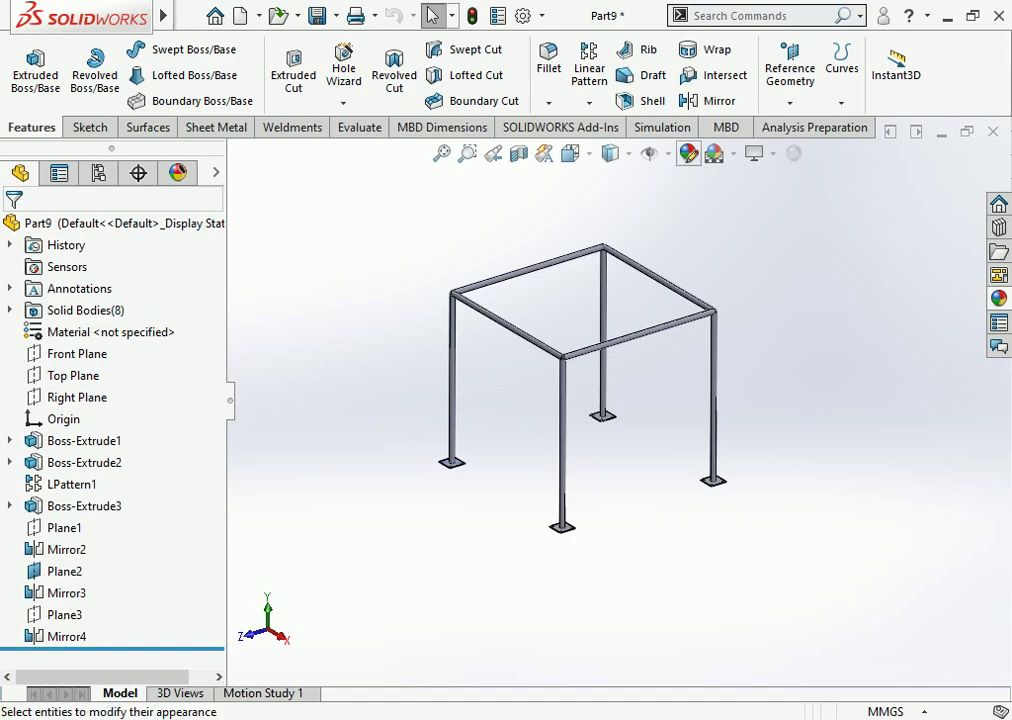
# Step: Apply olive (RGB 189, 207, 0) to the frame after trying yellow-green and magenta
pyautogui.scroll(-3, 138, 440)
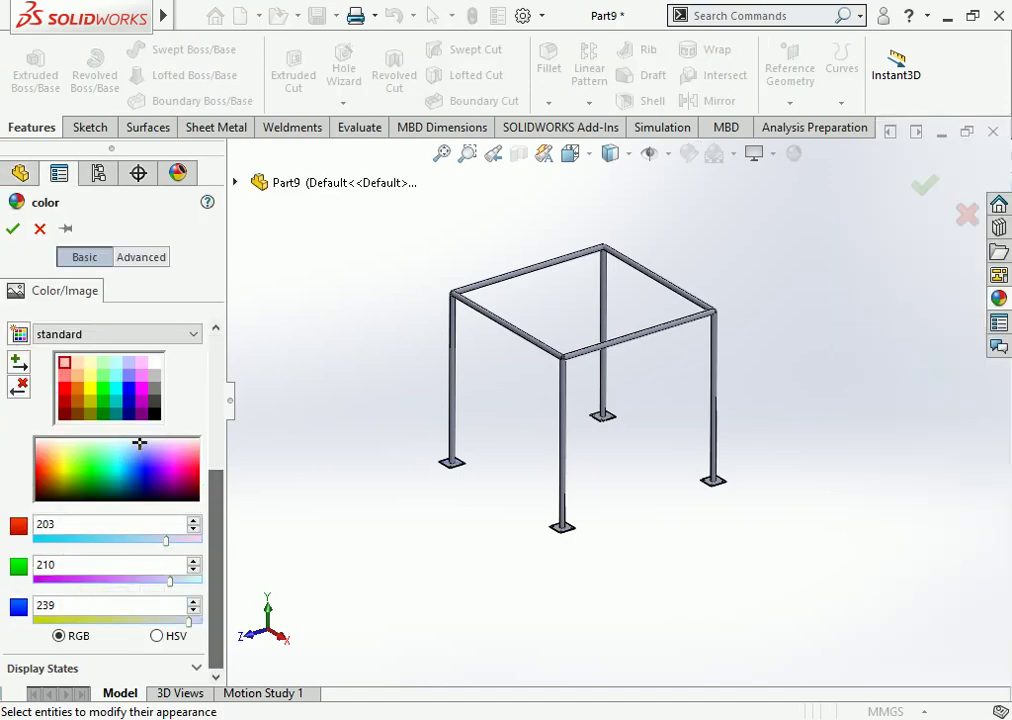
pyautogui.click(65, 465)
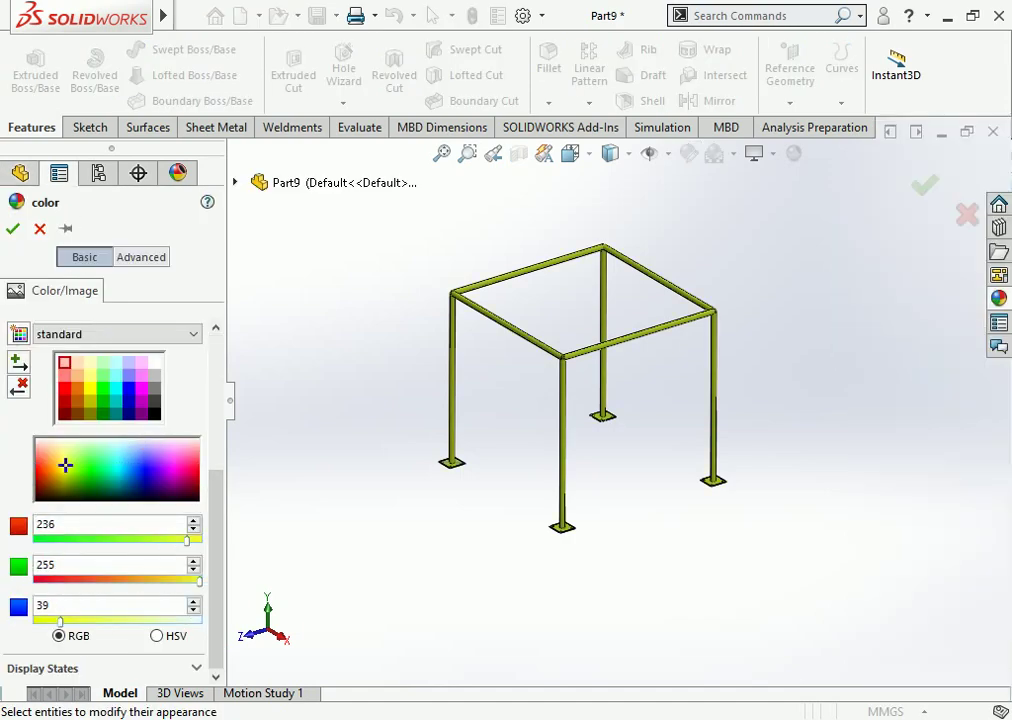
pyautogui.click(173, 455)
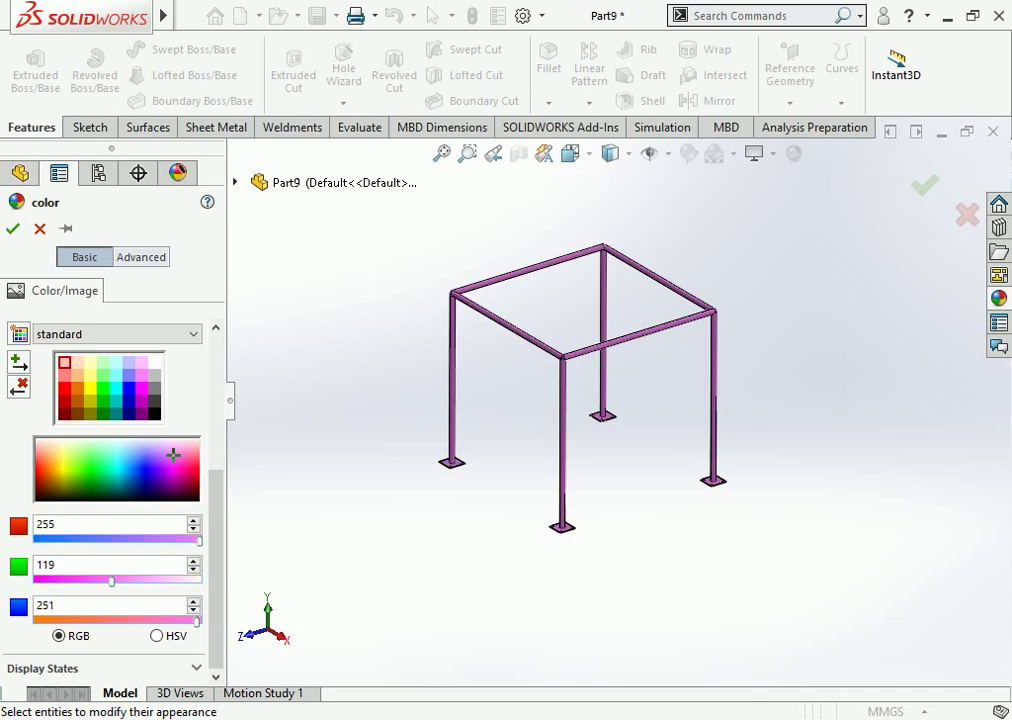
pyautogui.click(65, 476)
pyautogui.press('Return')
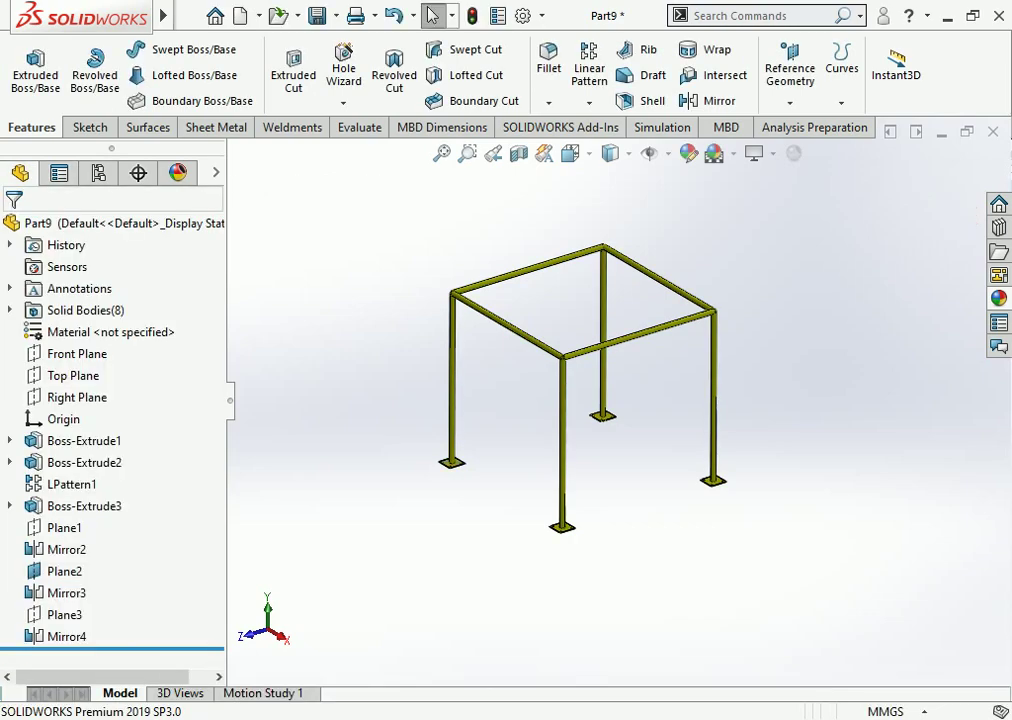
pyautogui.scroll(-1, 648, 362)
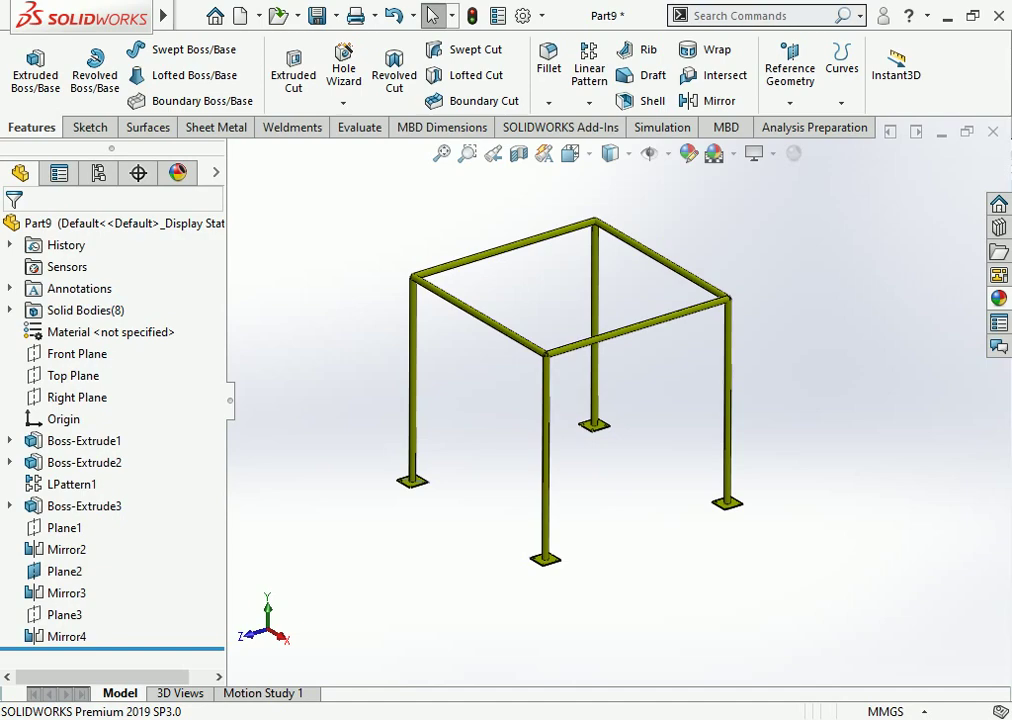